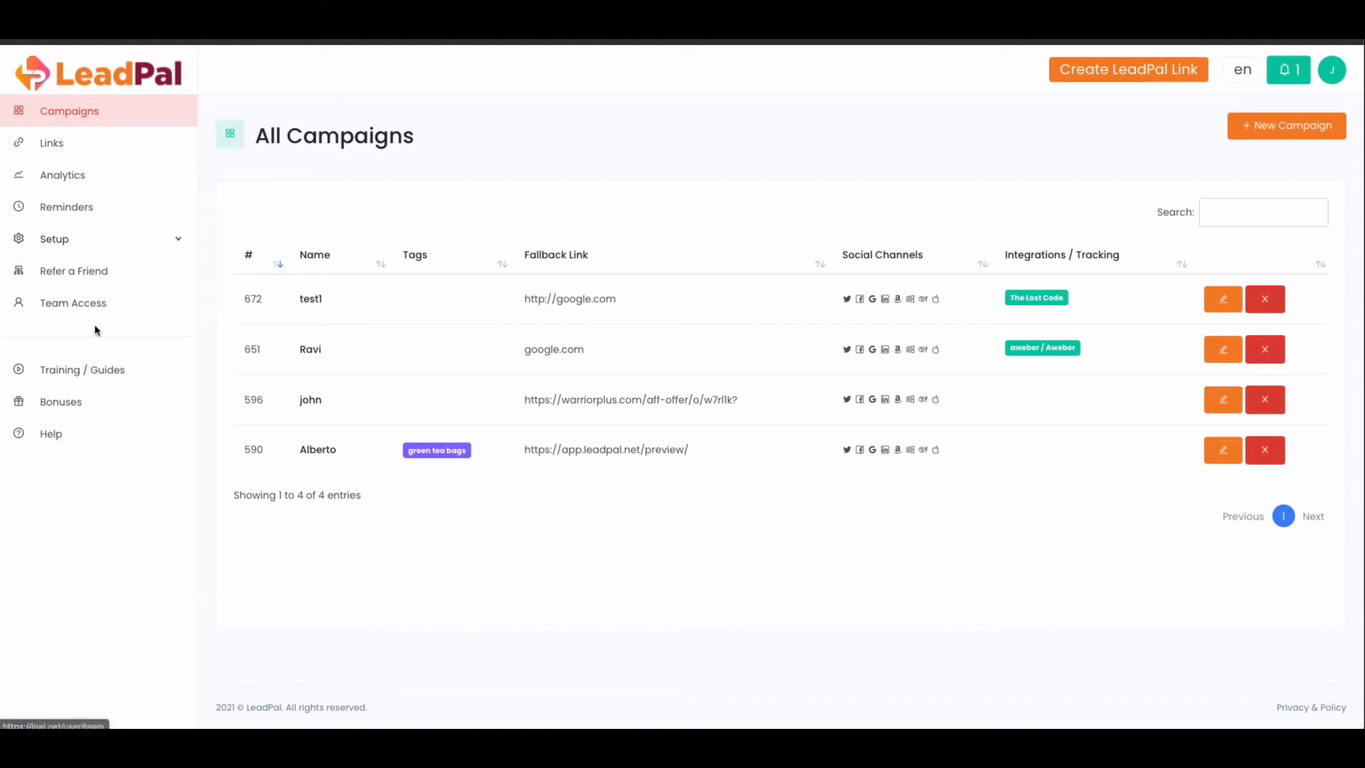
click(173, 241)
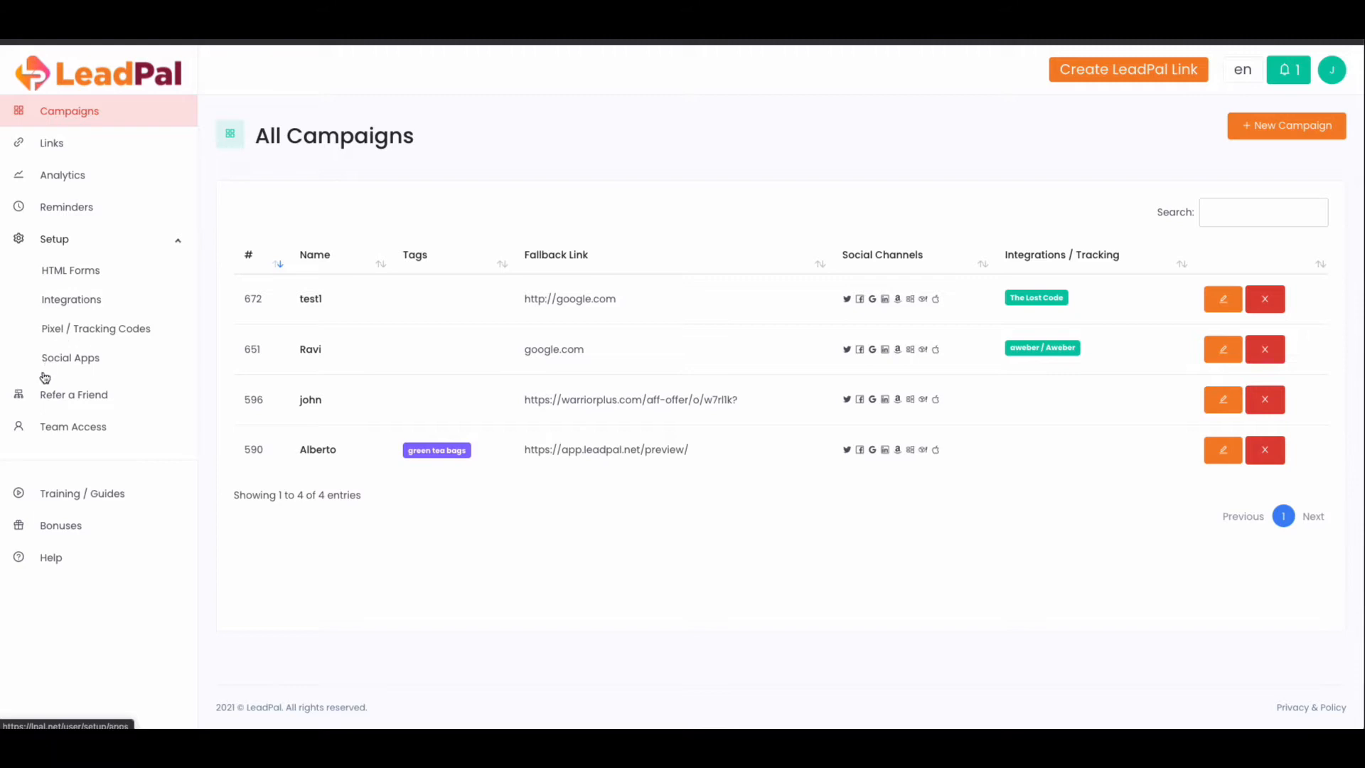
click(171, 247)
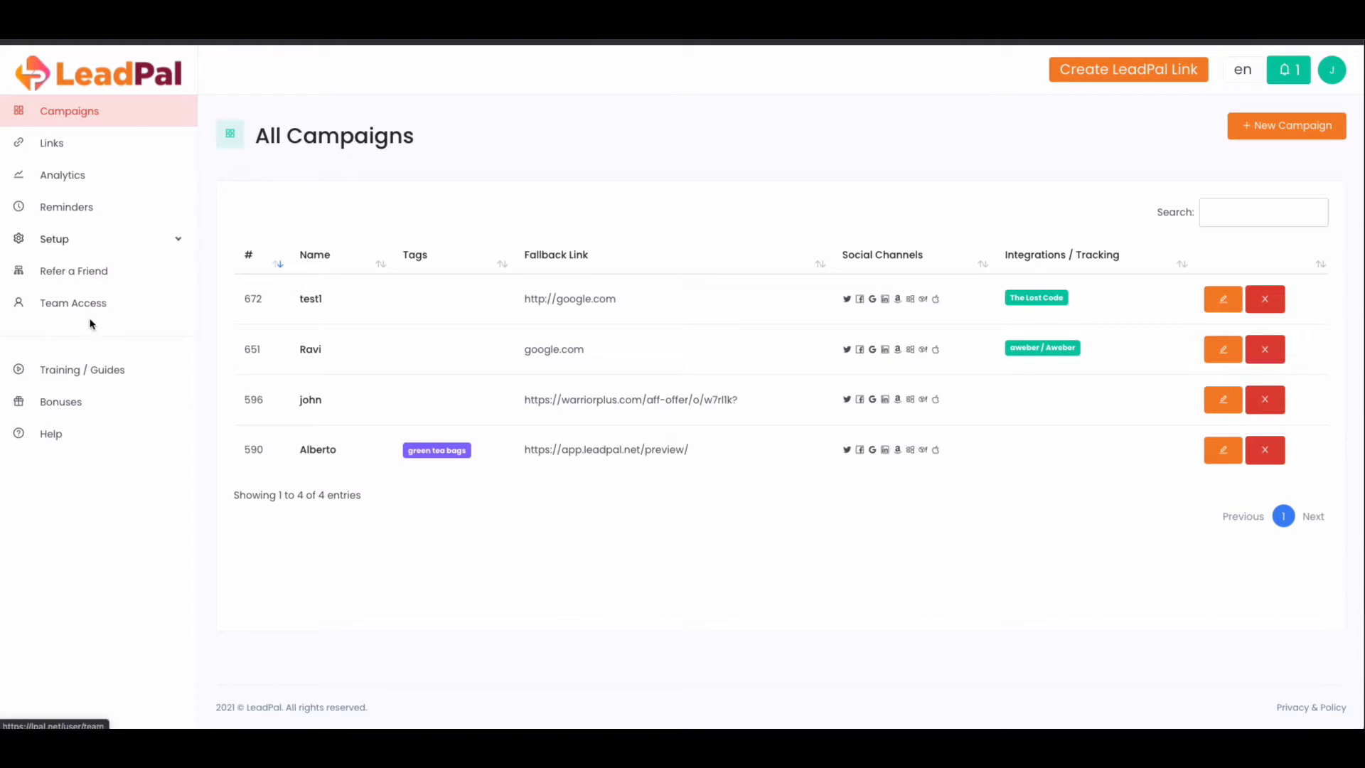
- Open the training guides and look through the topics under Integration, Create, Connect, Settings & Analytics and Agency Setup
click(63, 376)
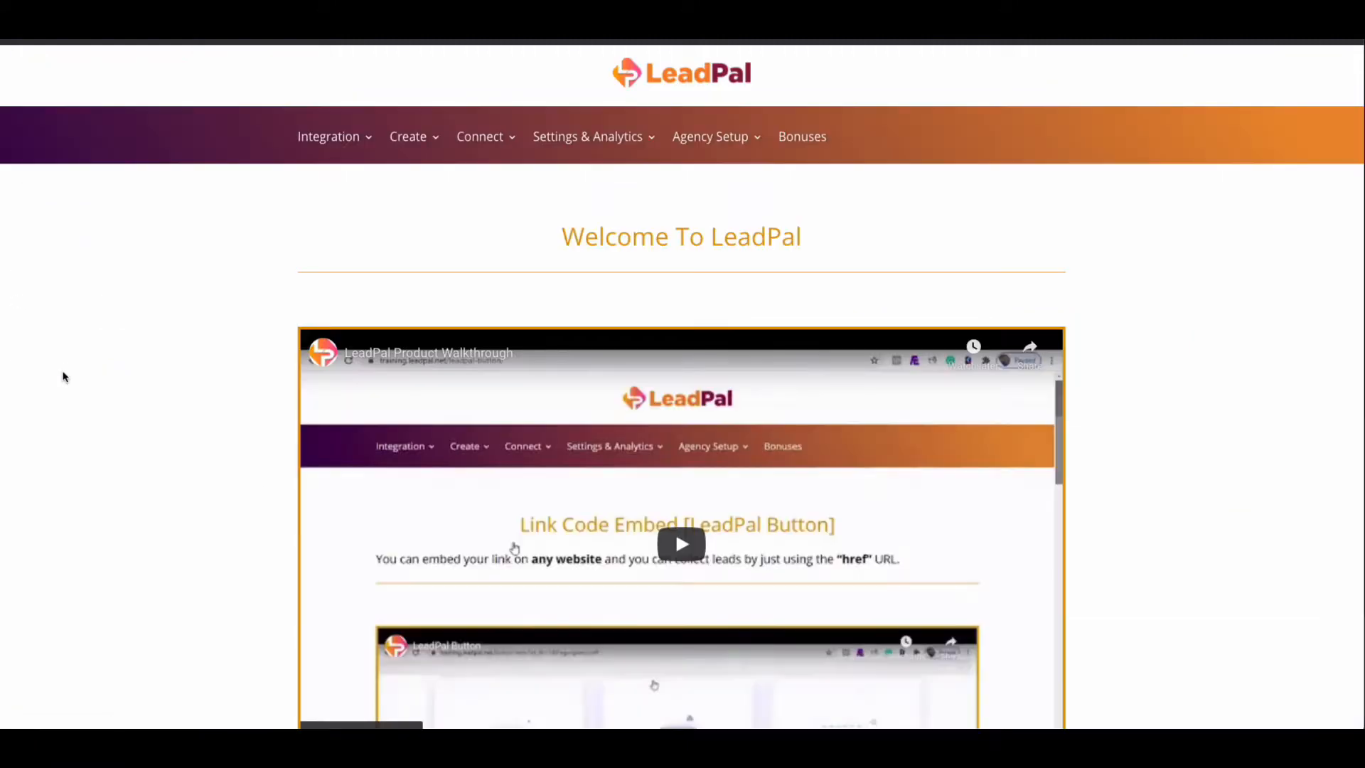
scroll(387, 268, down, 1)
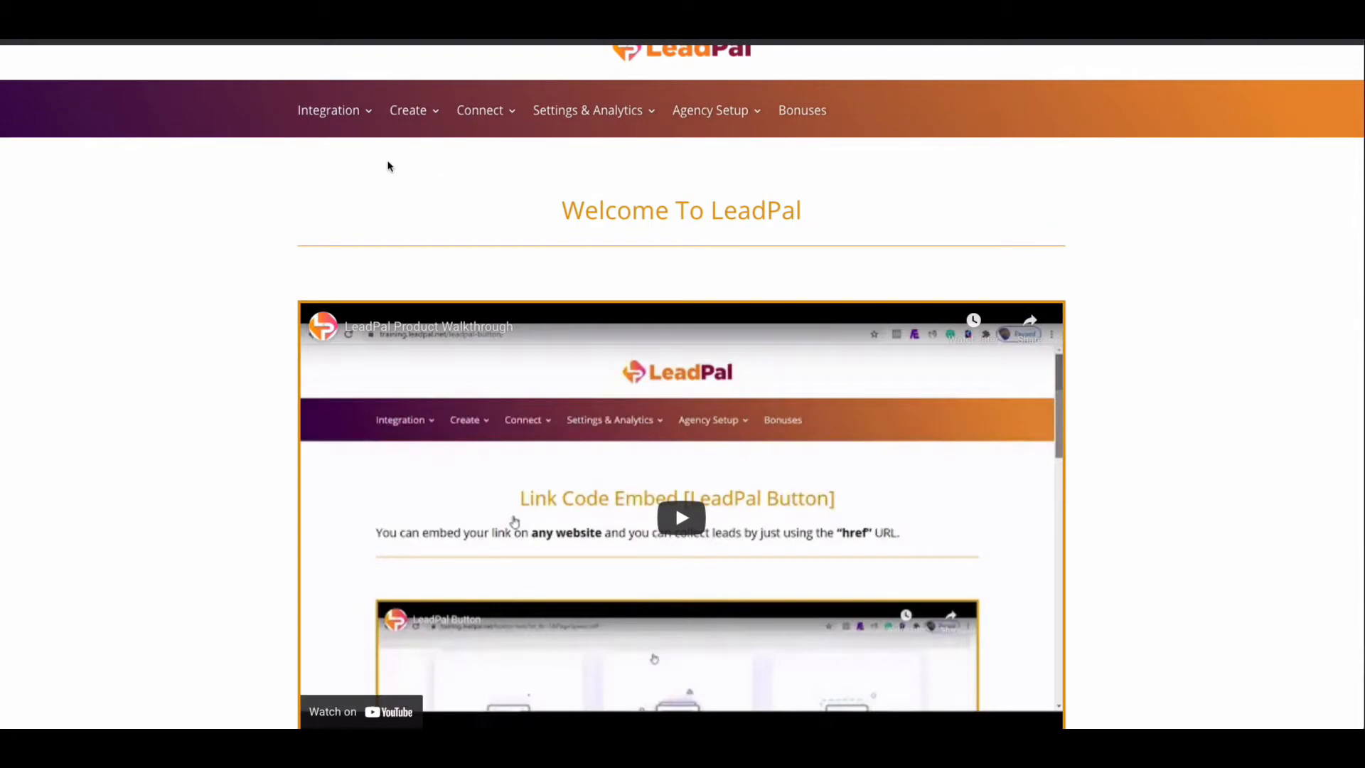
scroll(329, 114, up, 1)
mouse_move(326, 134)
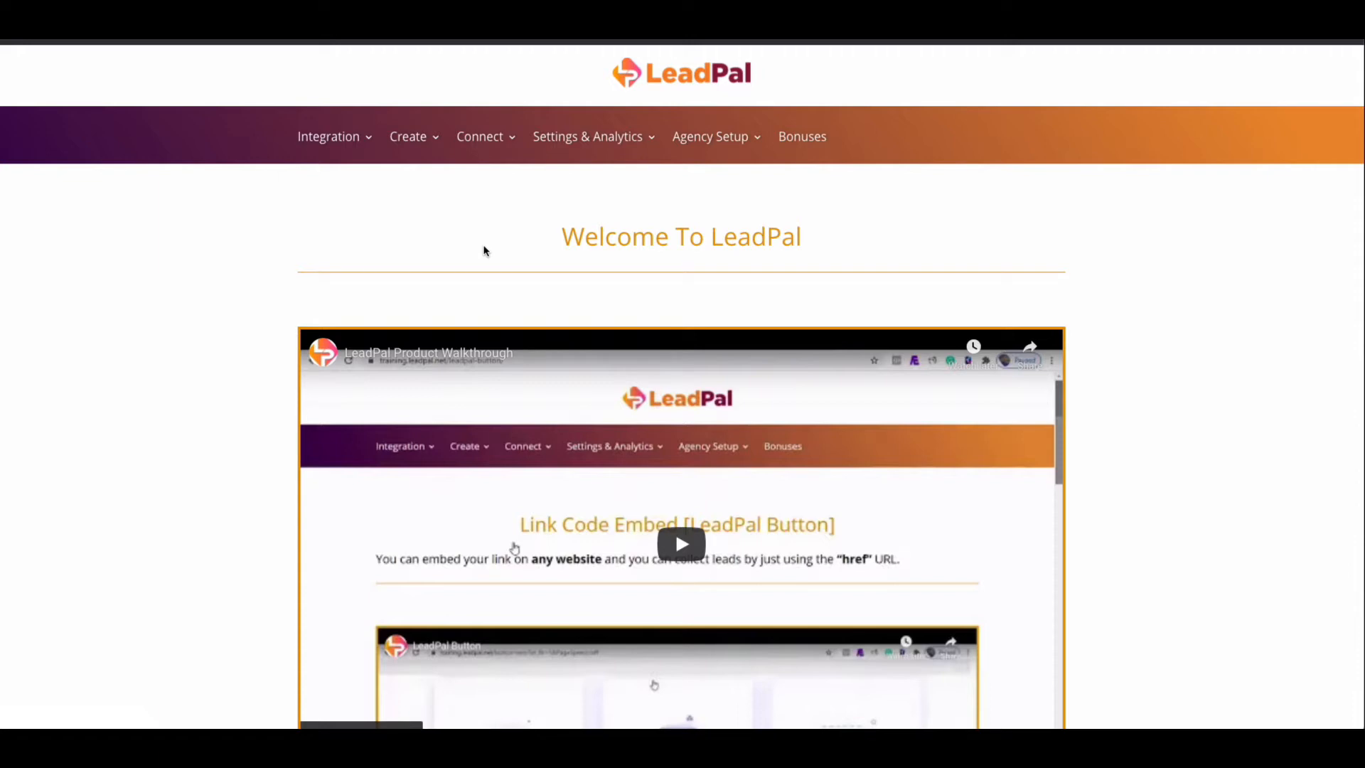
mouse_move(428, 143)
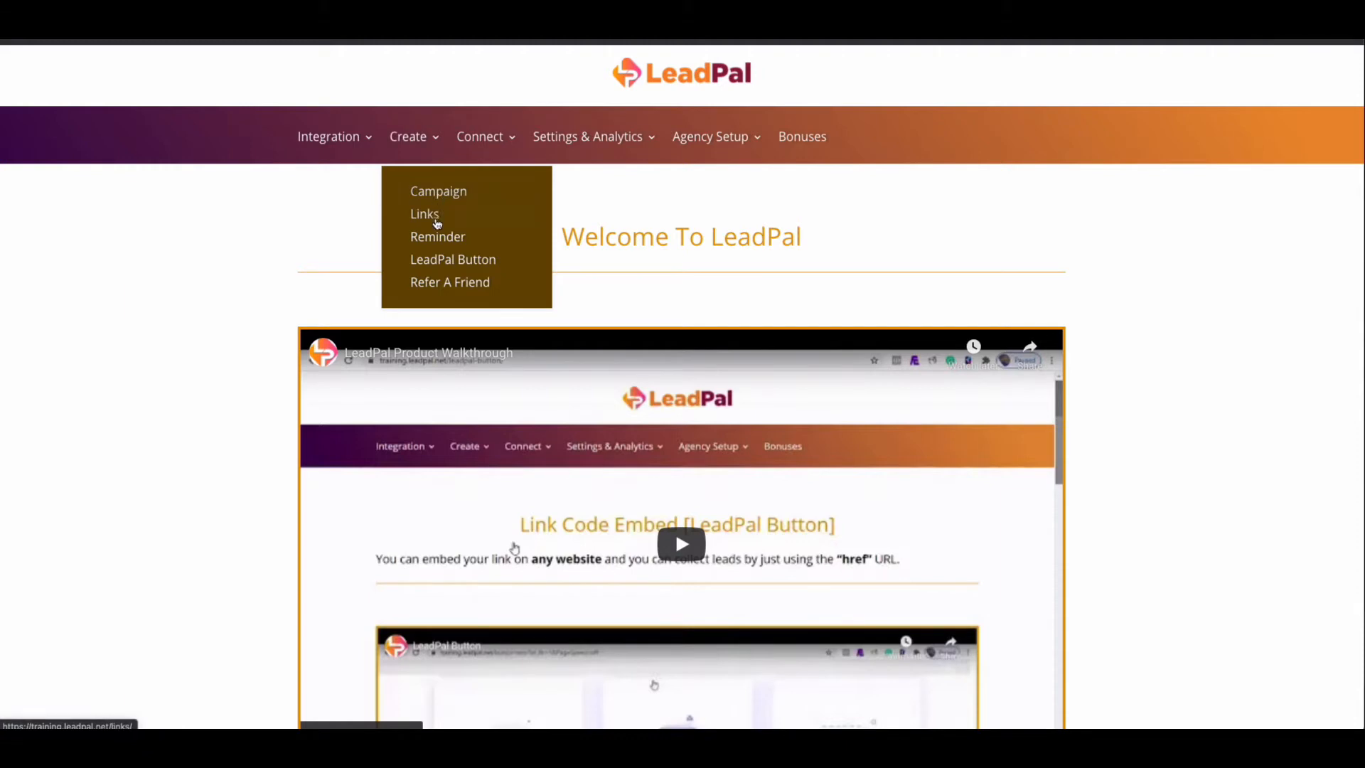
mouse_move(482, 152)
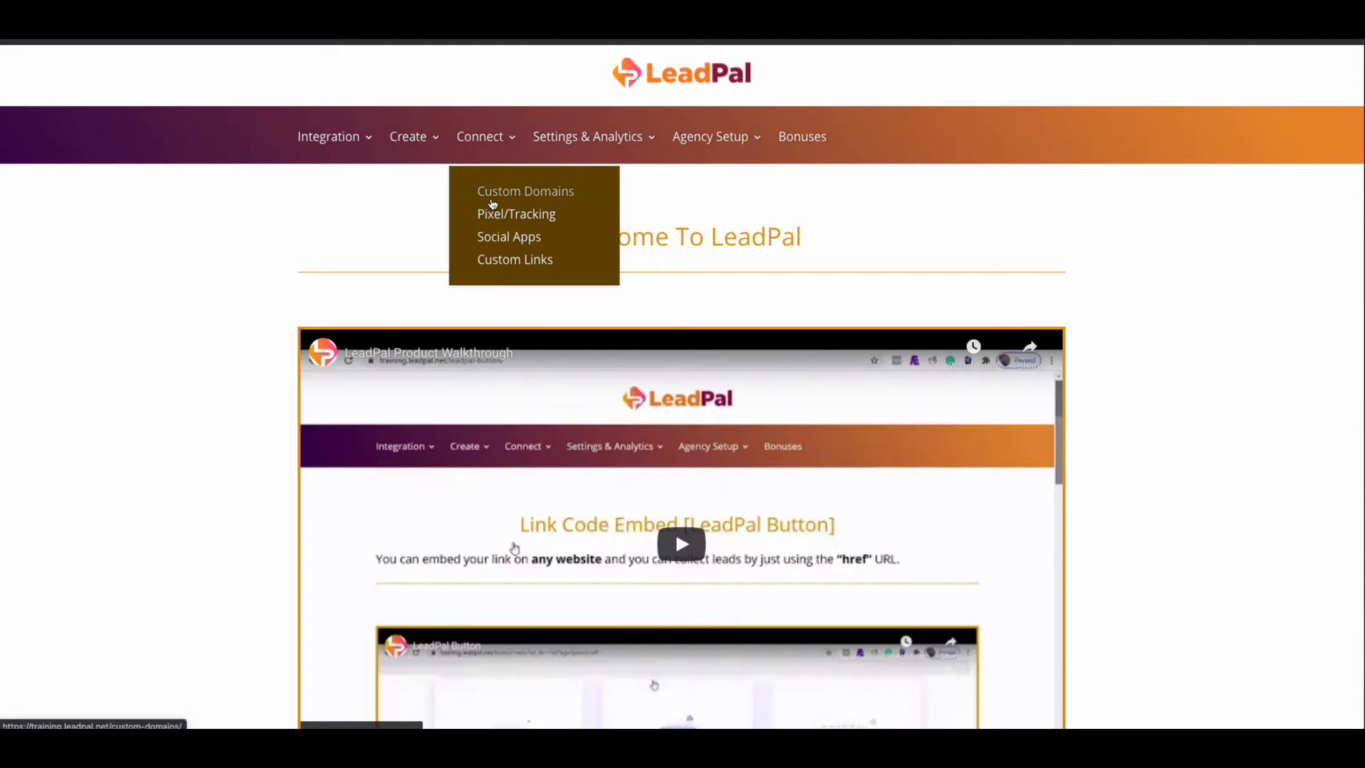
mouse_move(558, 159)
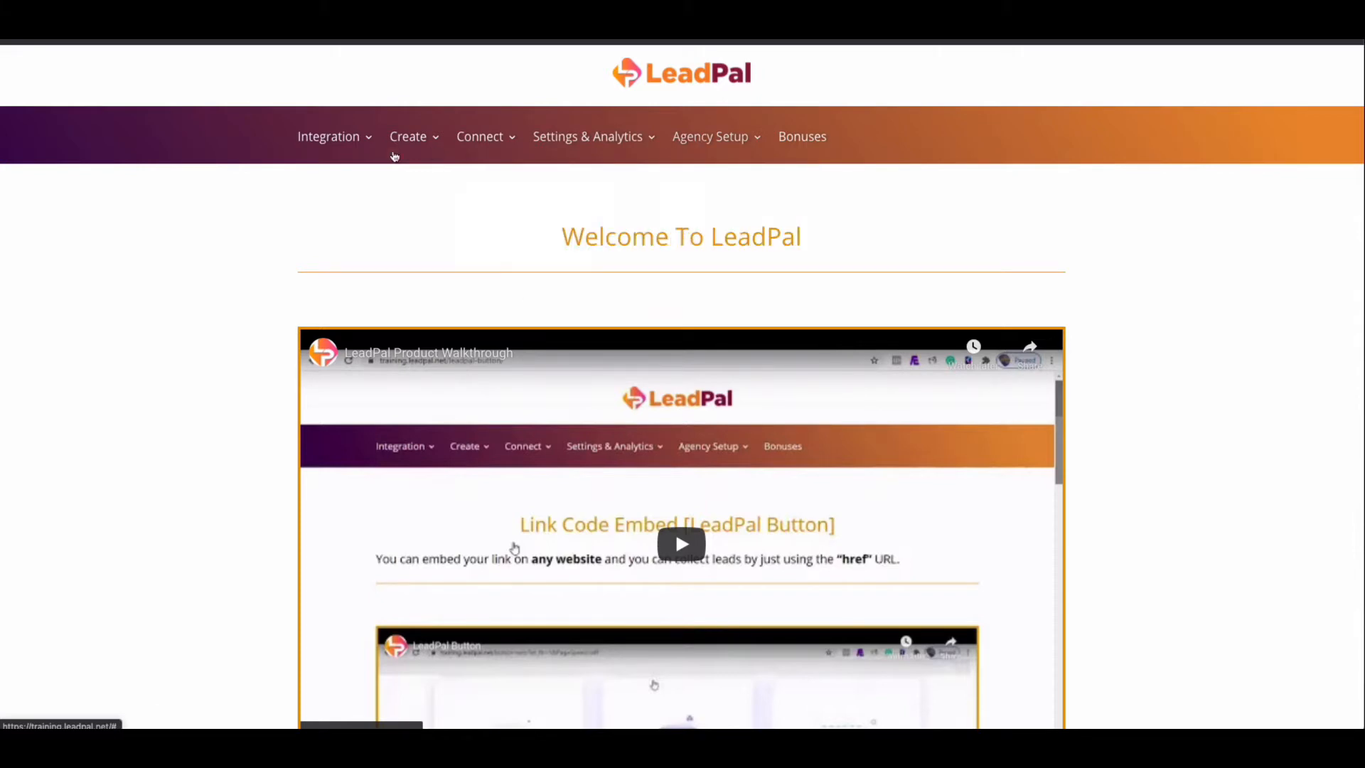
scroll(466, 254, down, 3)
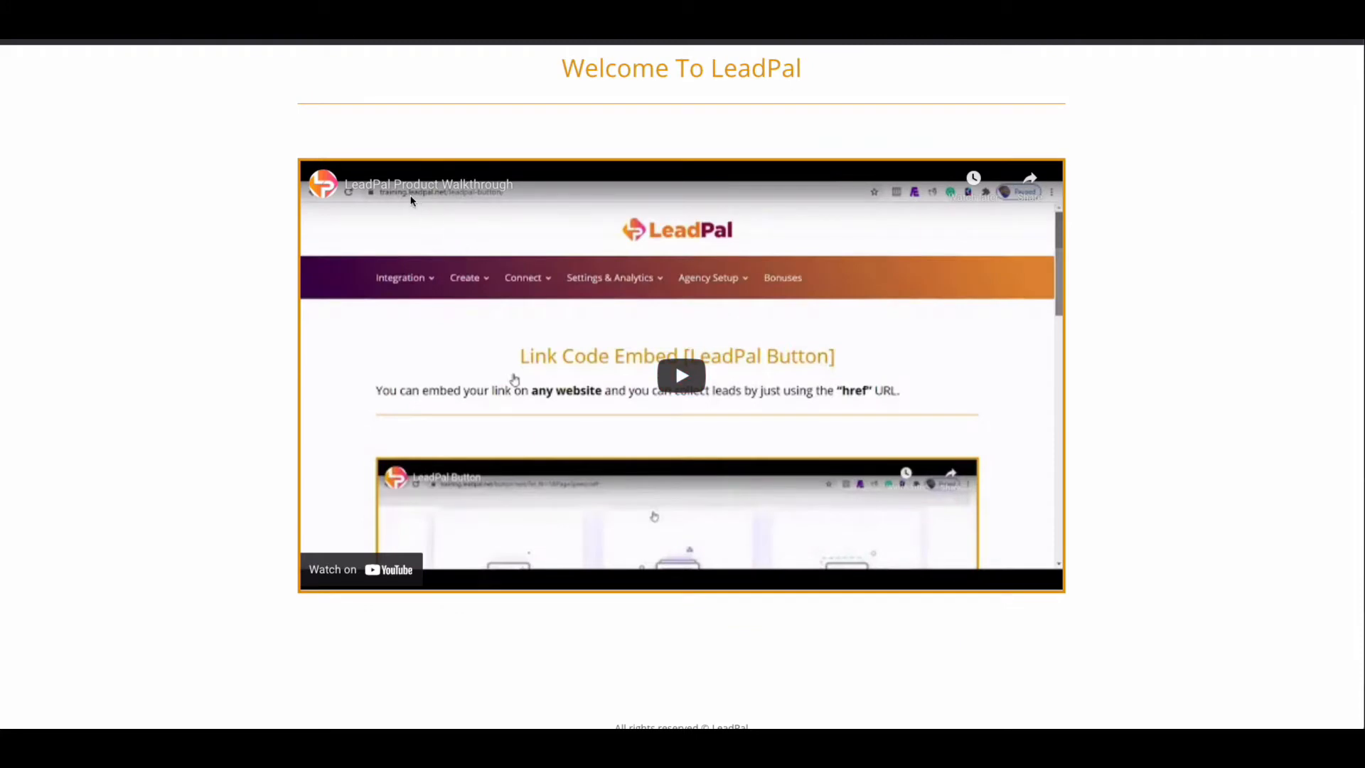
scroll(411, 200, up, 1)
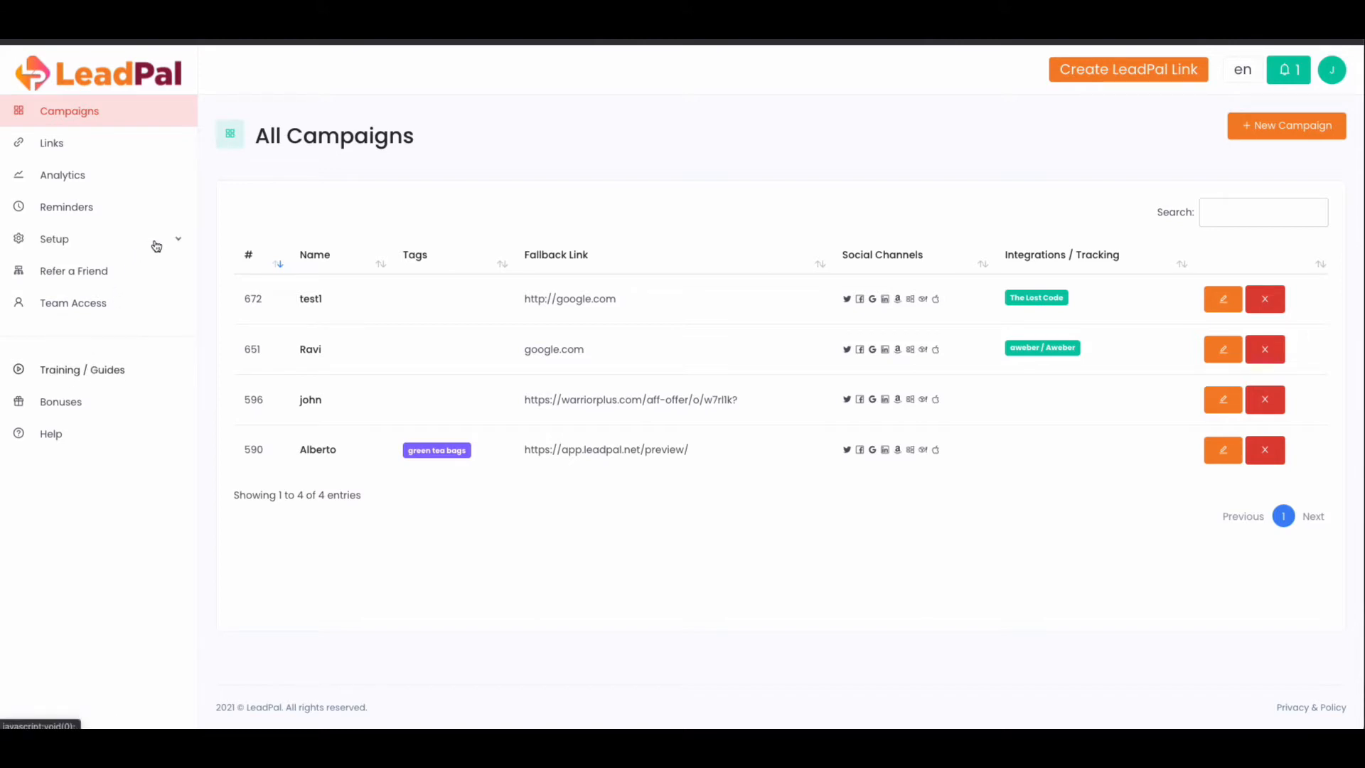
- Start a new integration of type Mailerlite and name it MailerLite
click(76, 243)
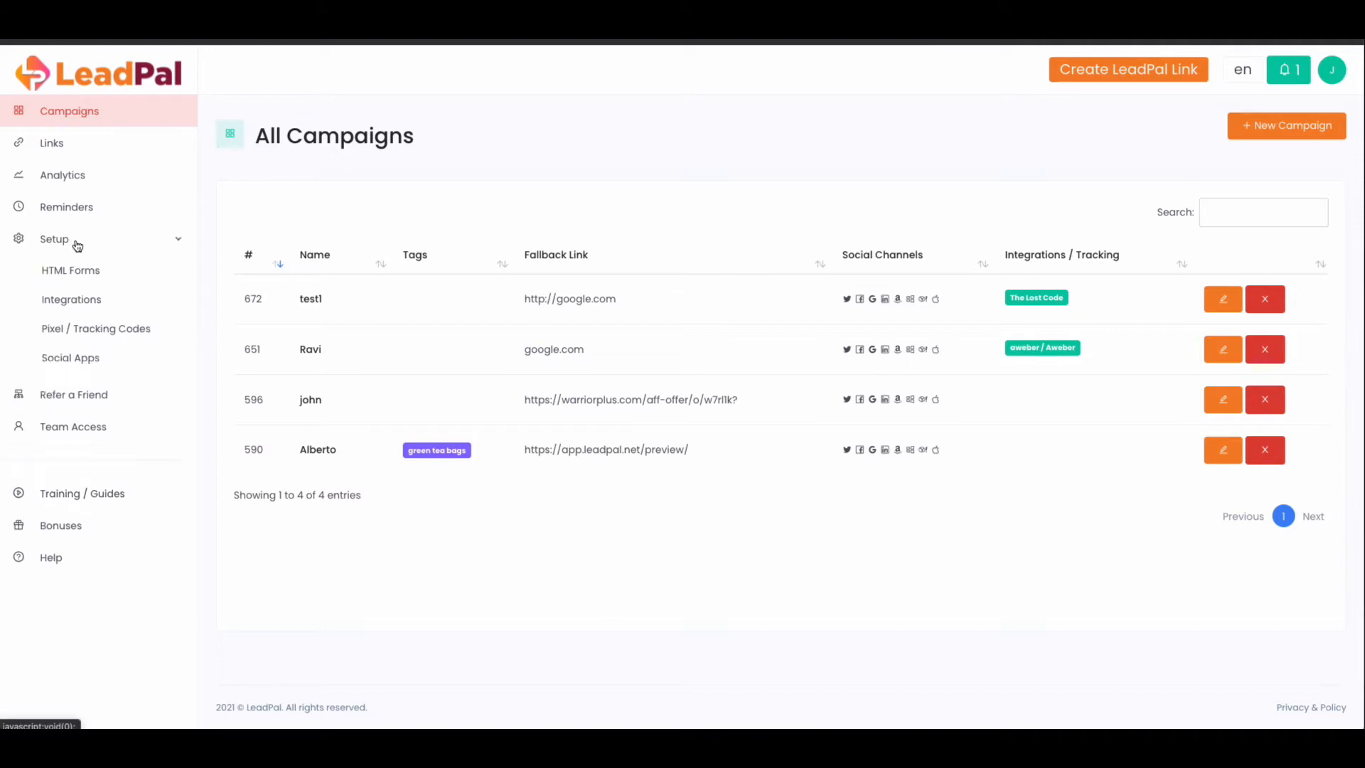
click(76, 304)
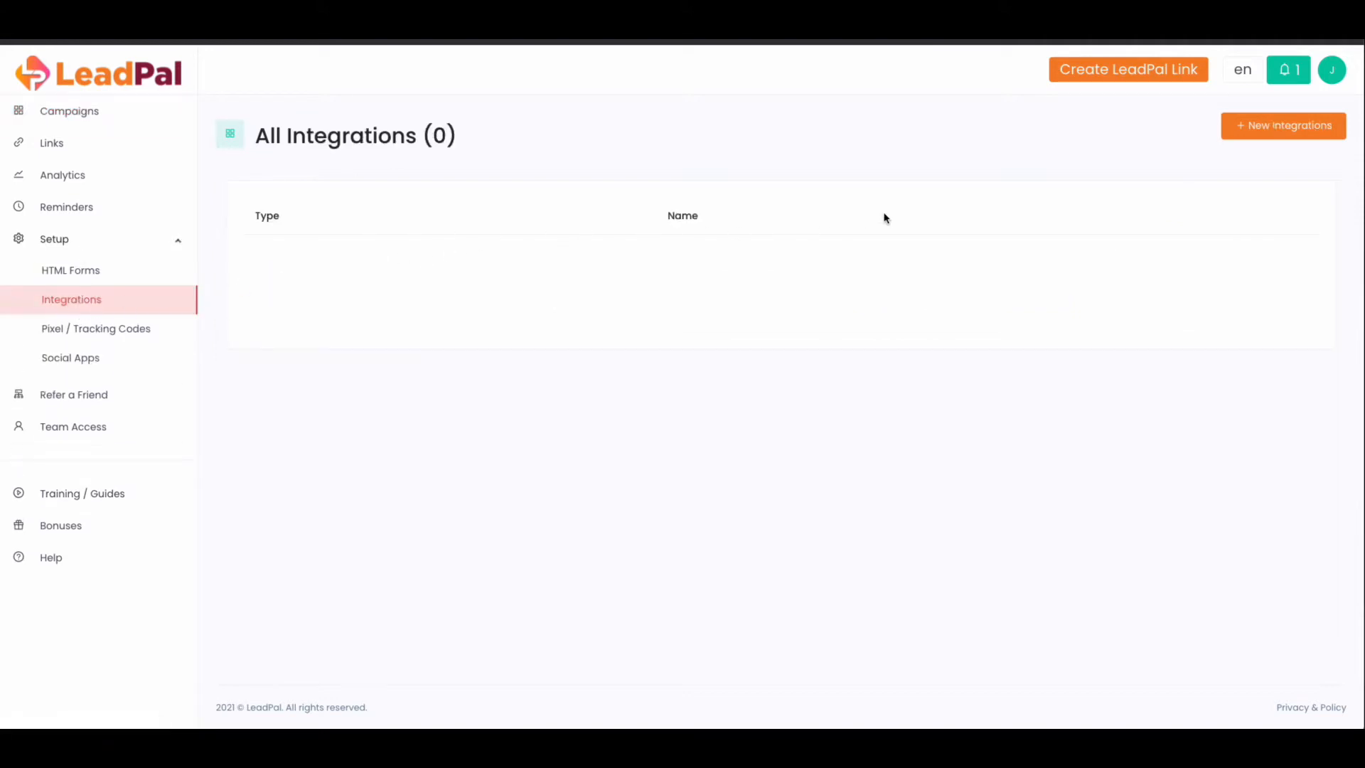
click(1271, 132)
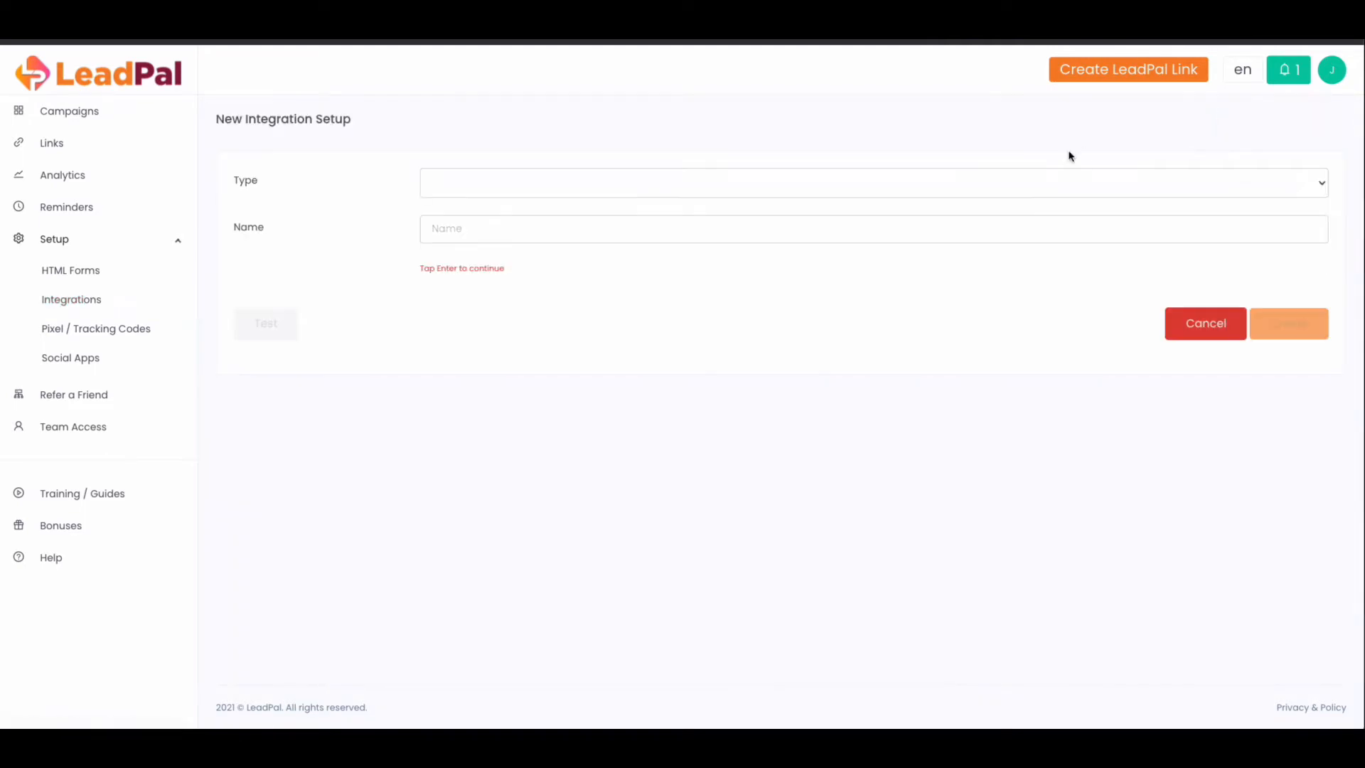
click(568, 187)
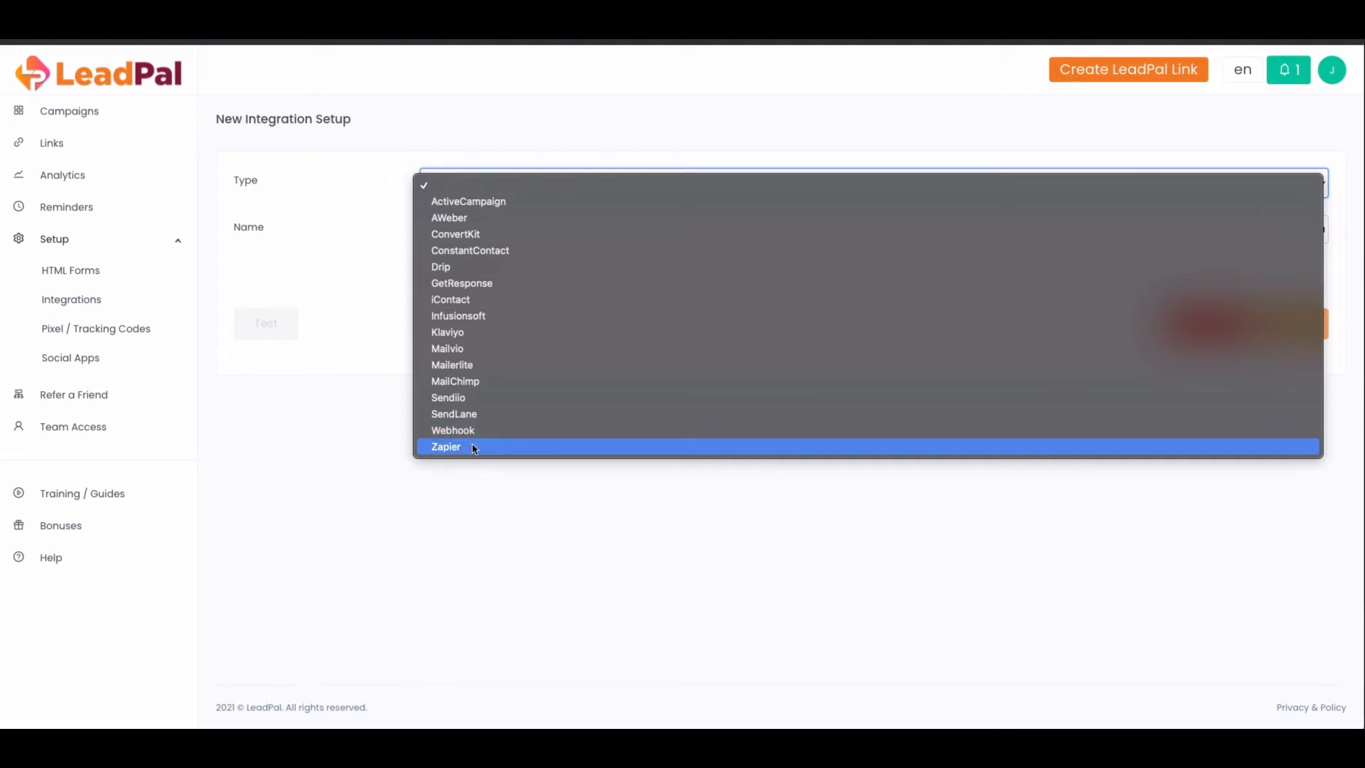
click(509, 367)
click(474, 231)
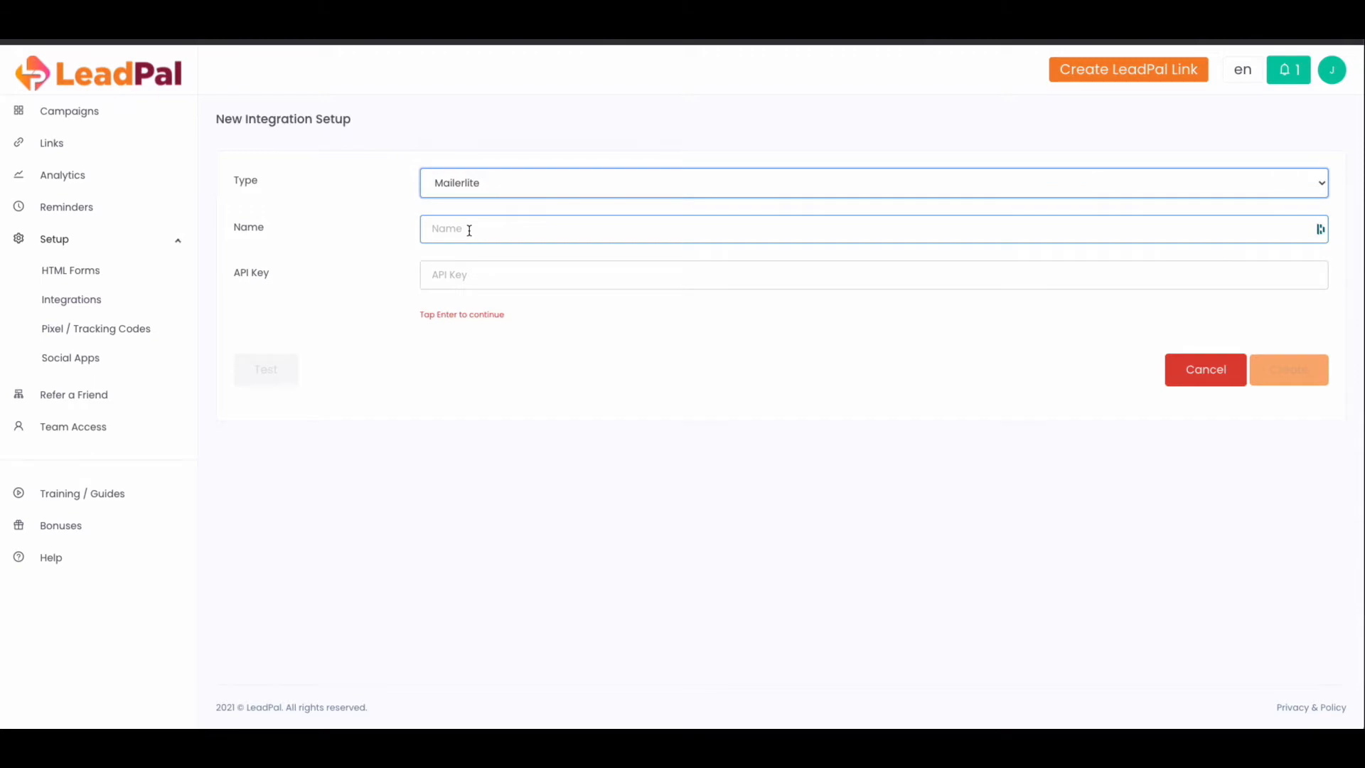
click(469, 231)
text(MailerLite)
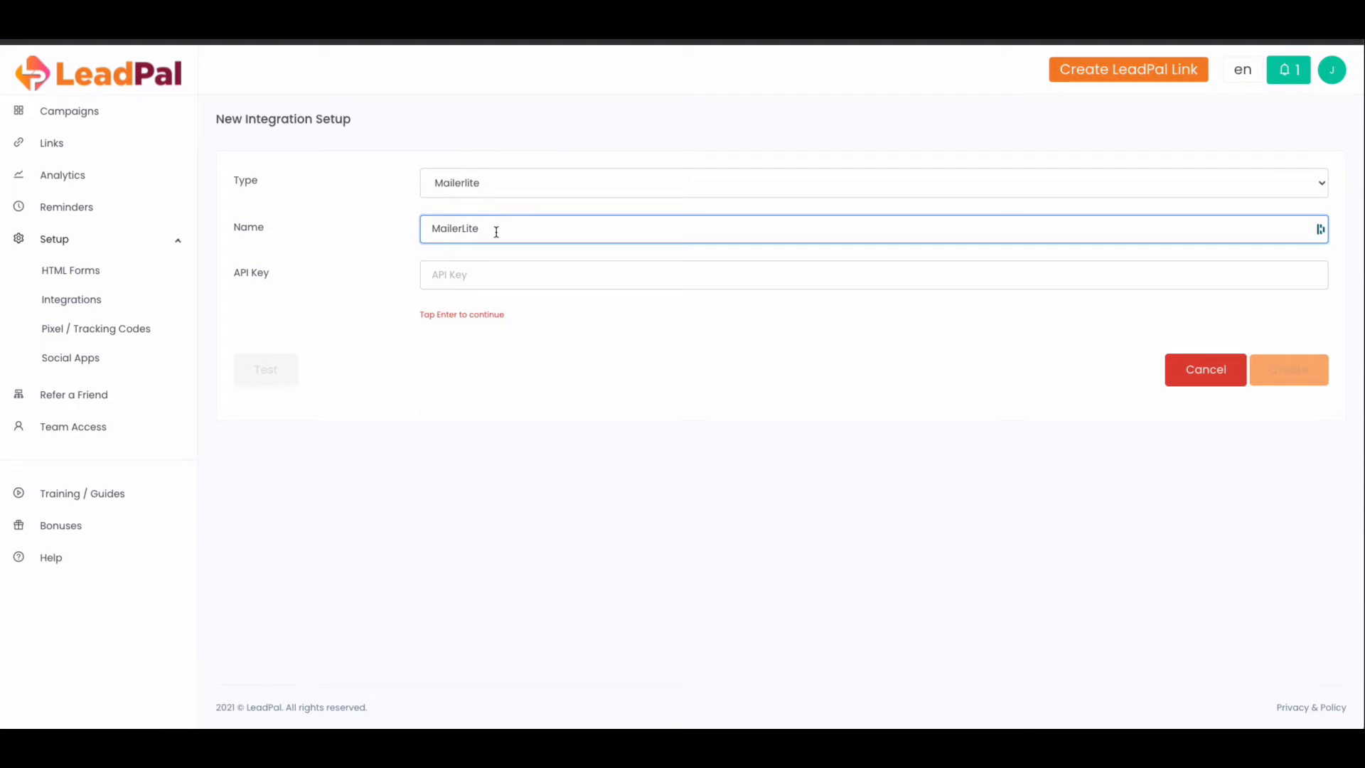
- Paste the Mailerlite account's API key into the integration's API Key field
click(467, 267)
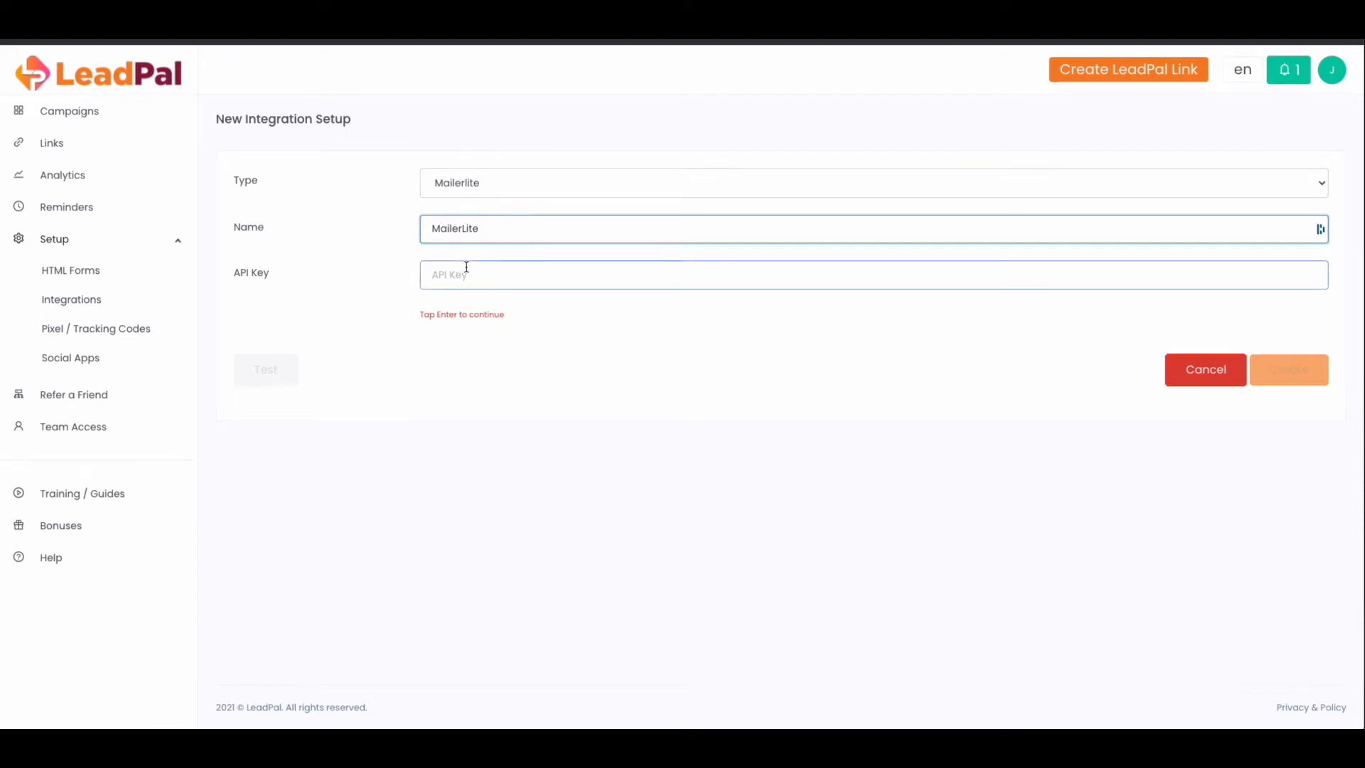
click(452, 275)
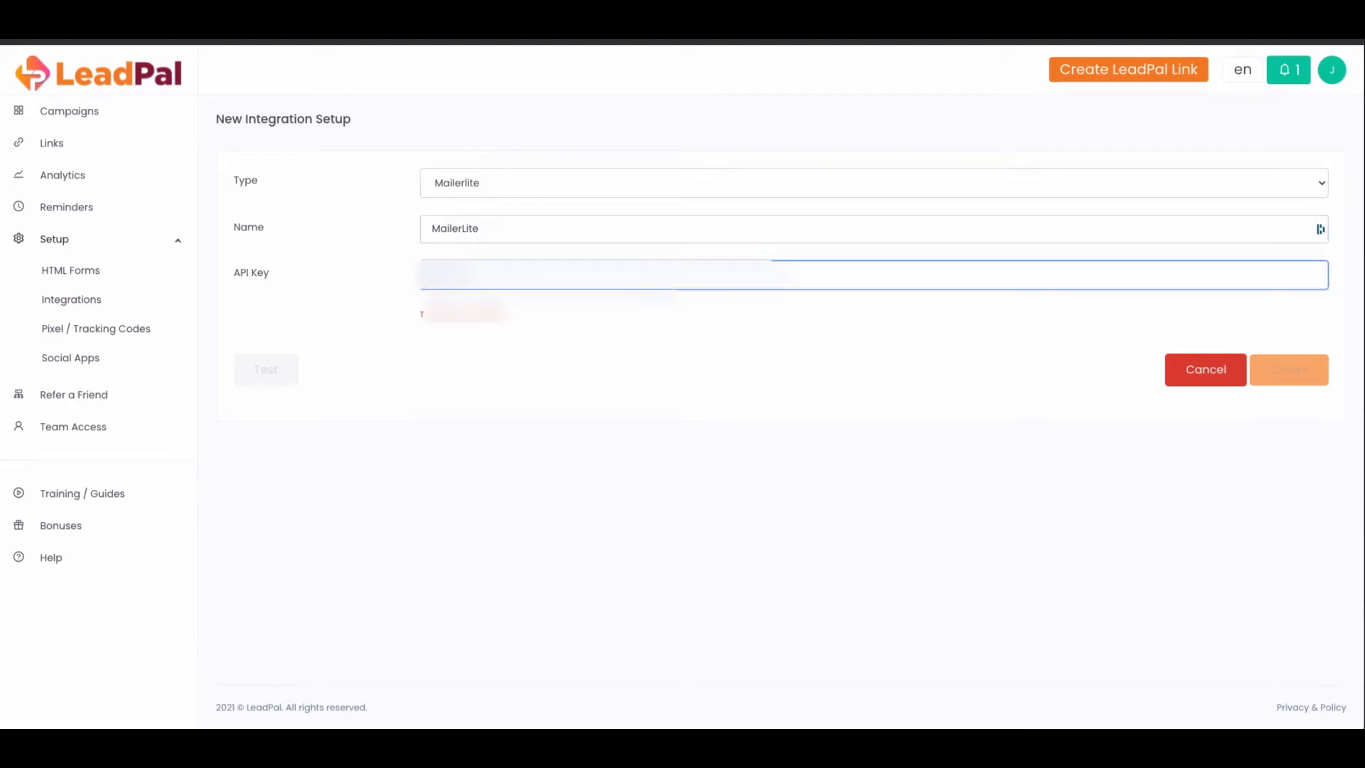
right_click(452, 277)
click(476, 375)
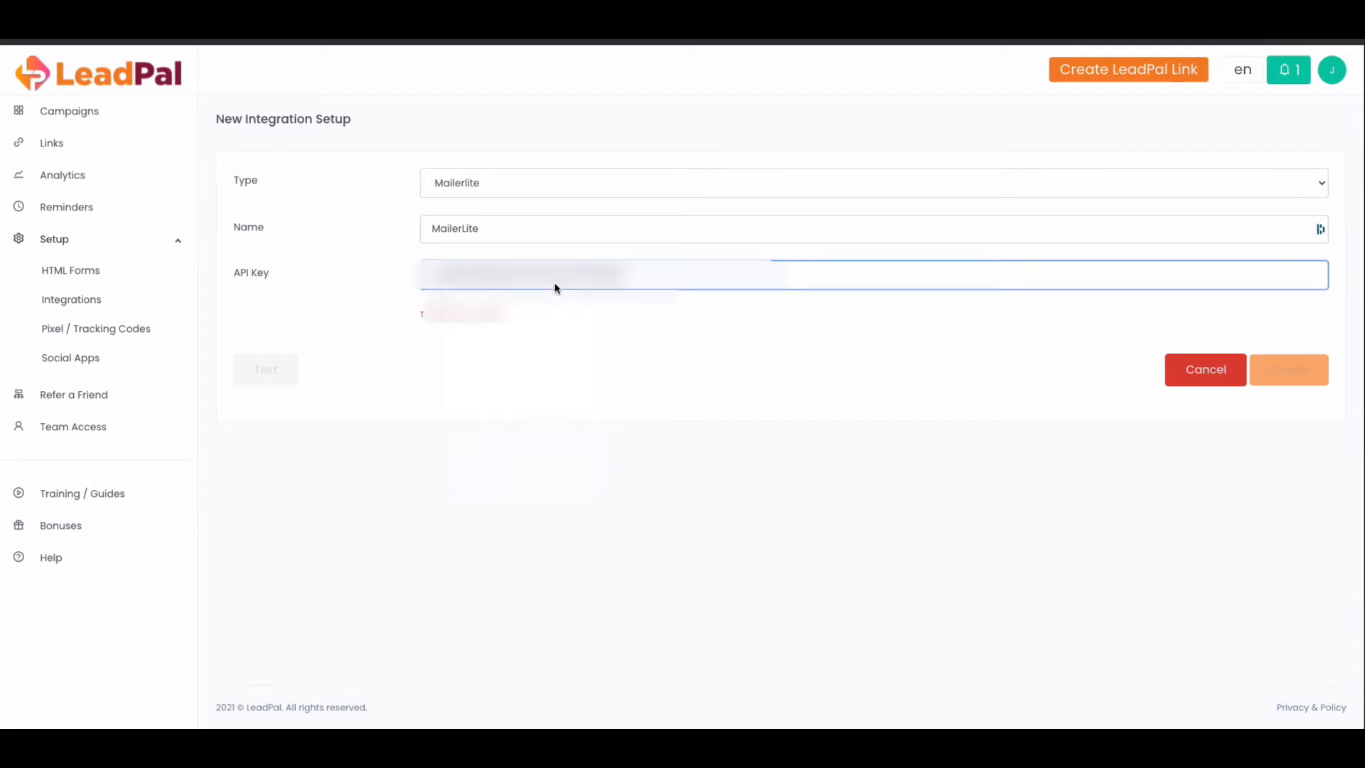
click(548, 229)
key(Tab)
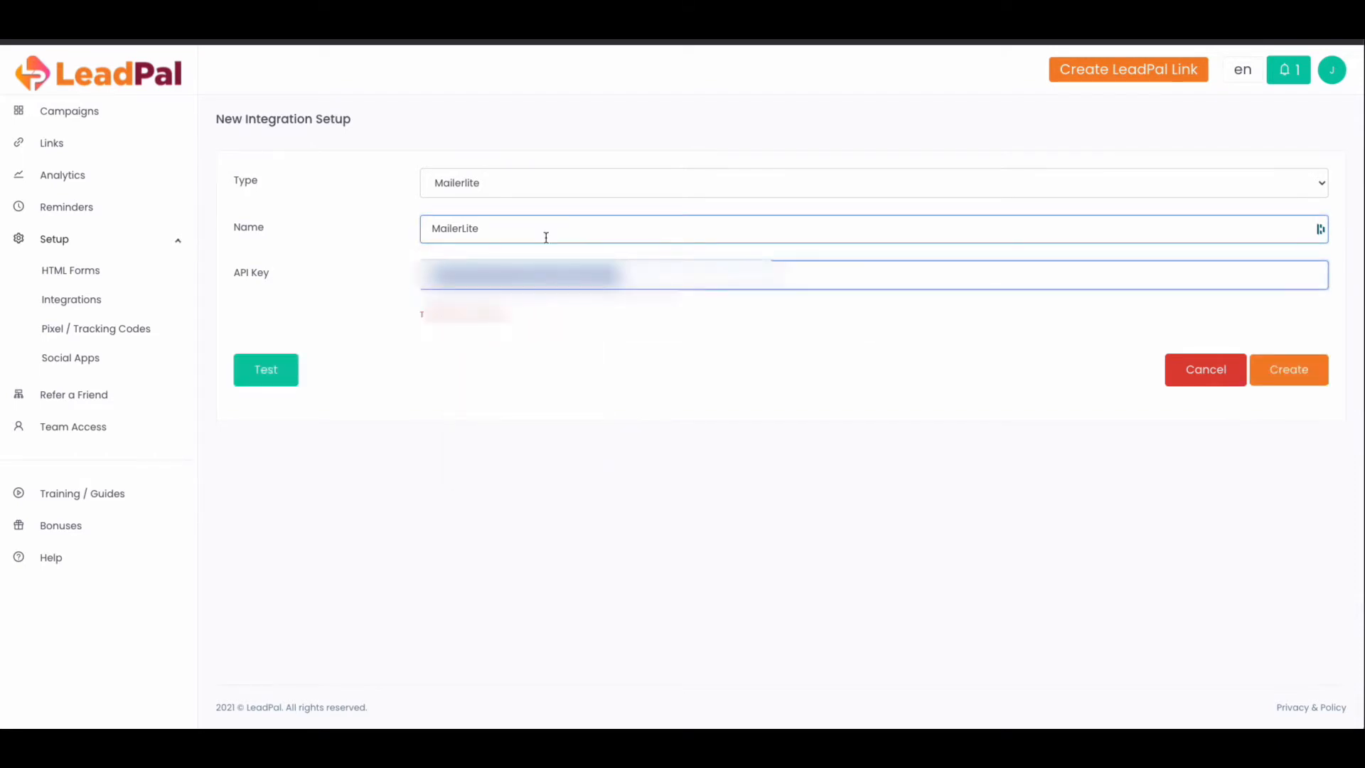
- Test the Mailerlite connection, dismiss the alert and create the integration
click(258, 381)
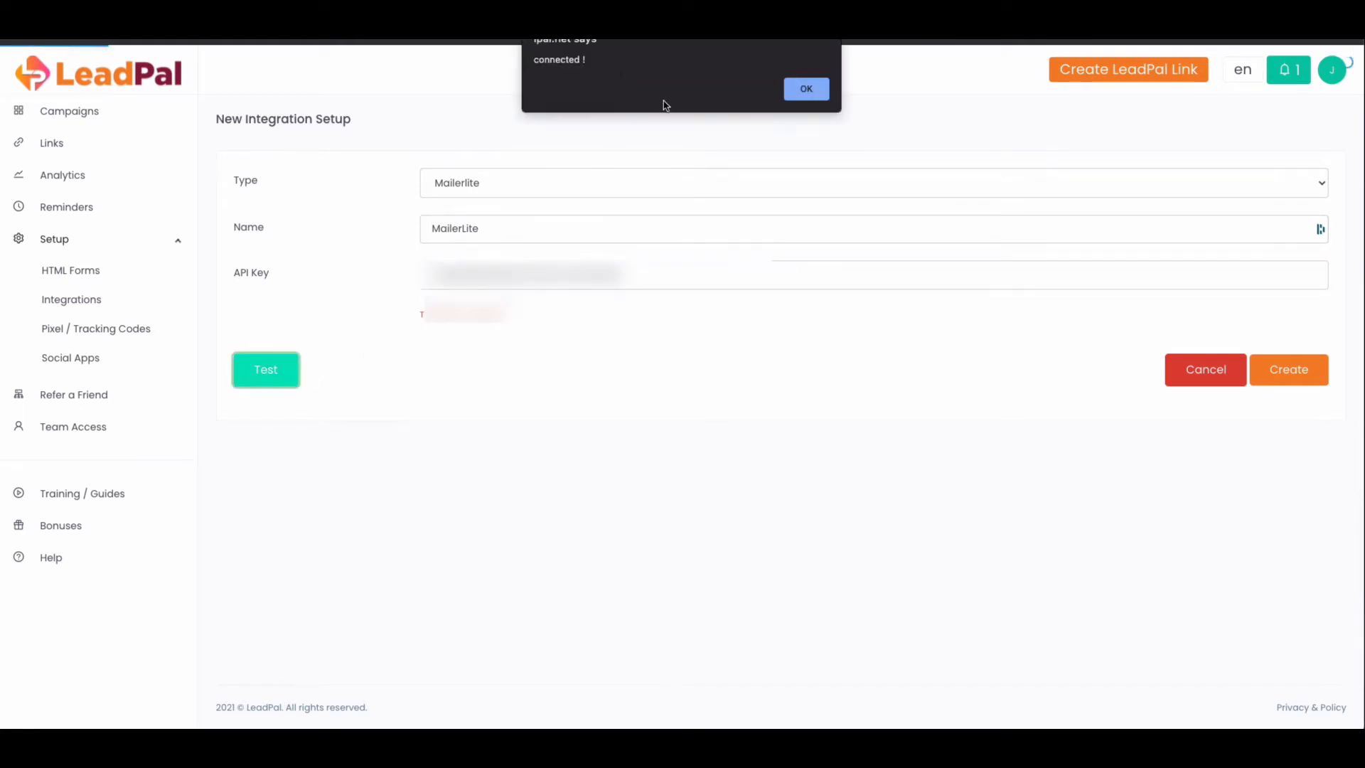
click(806, 88)
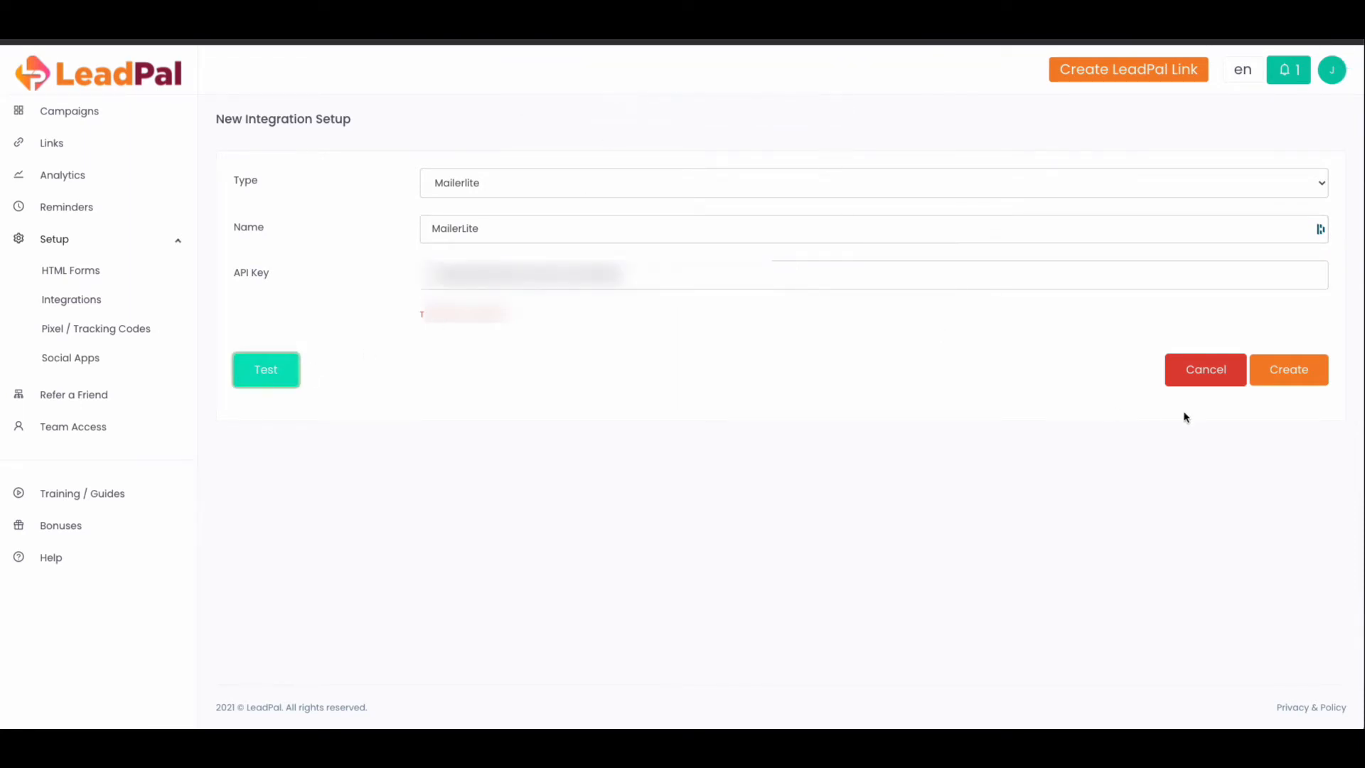
click(1301, 379)
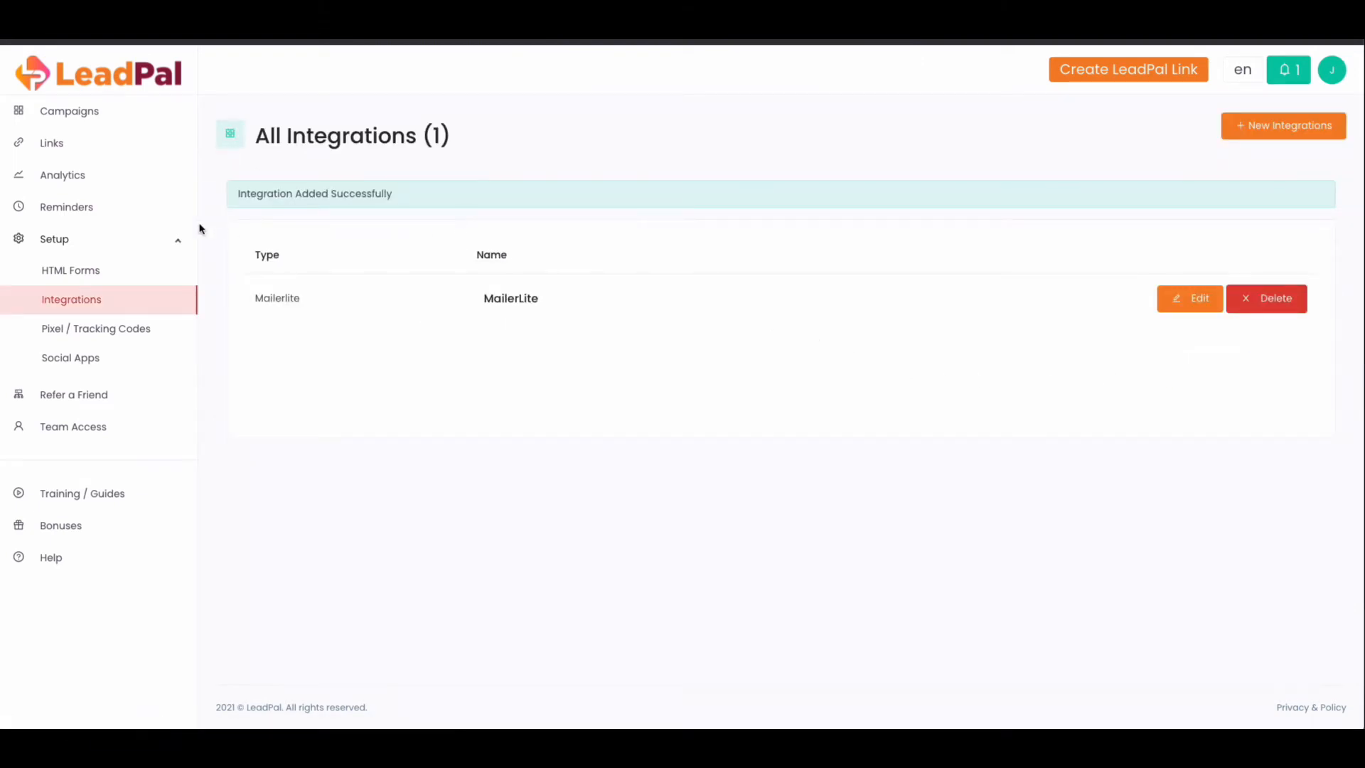
- Start a new campaign and name it "Dog lover"
click(87, 113)
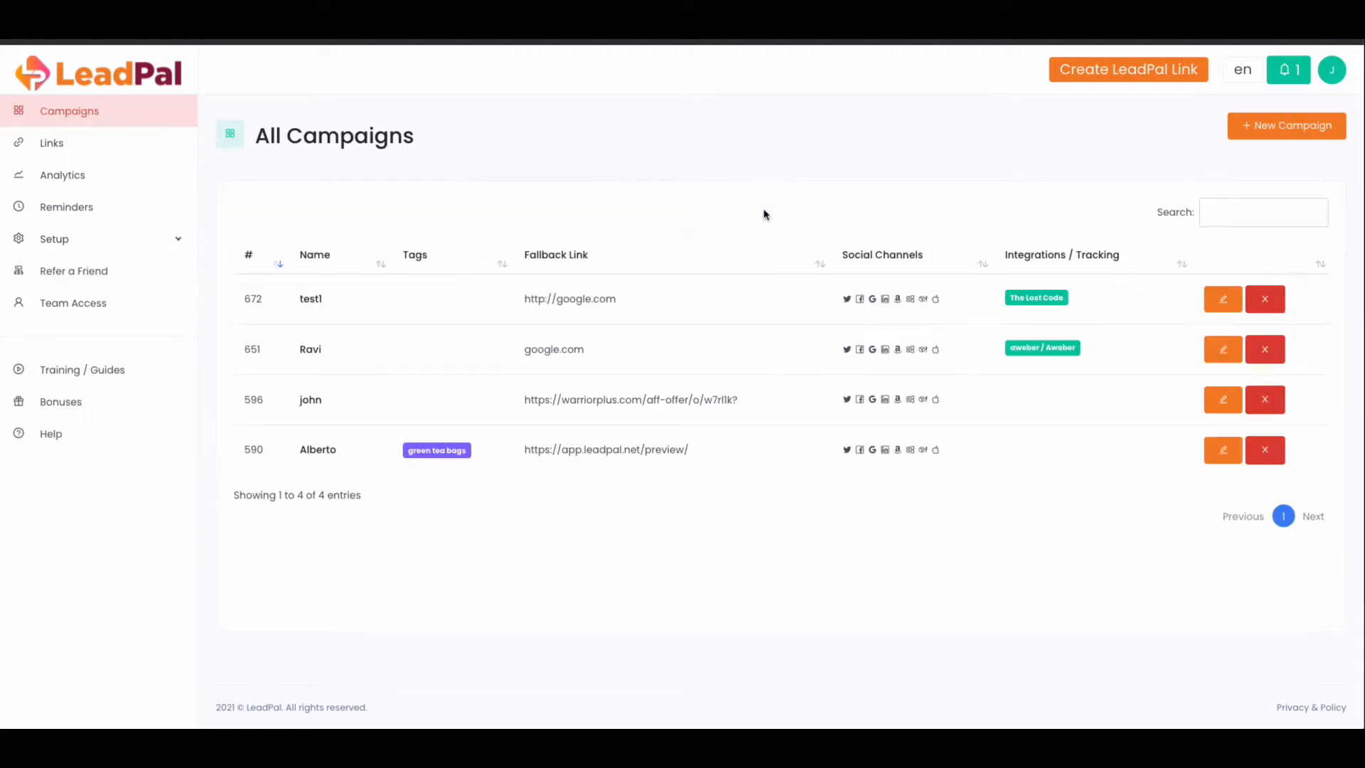
click(1271, 128)
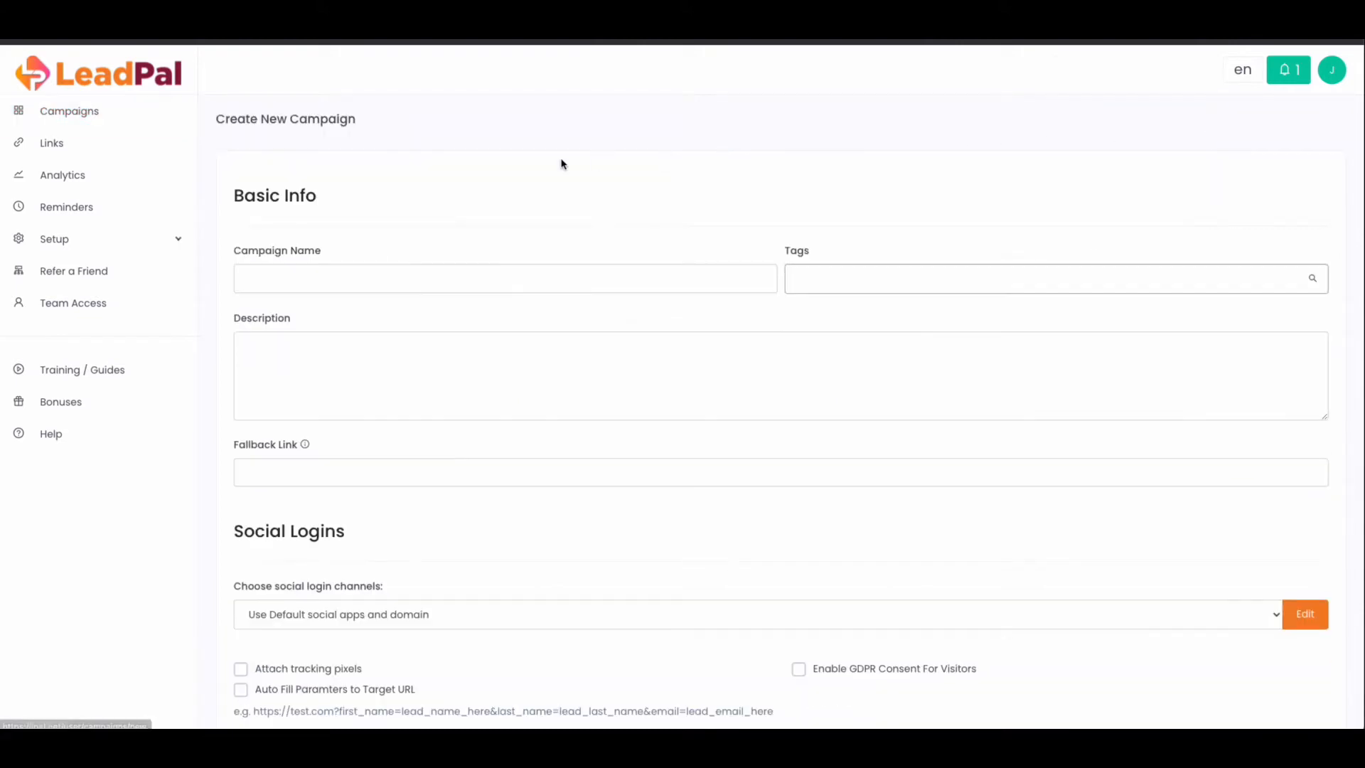
click(290, 277)
key(Escape)
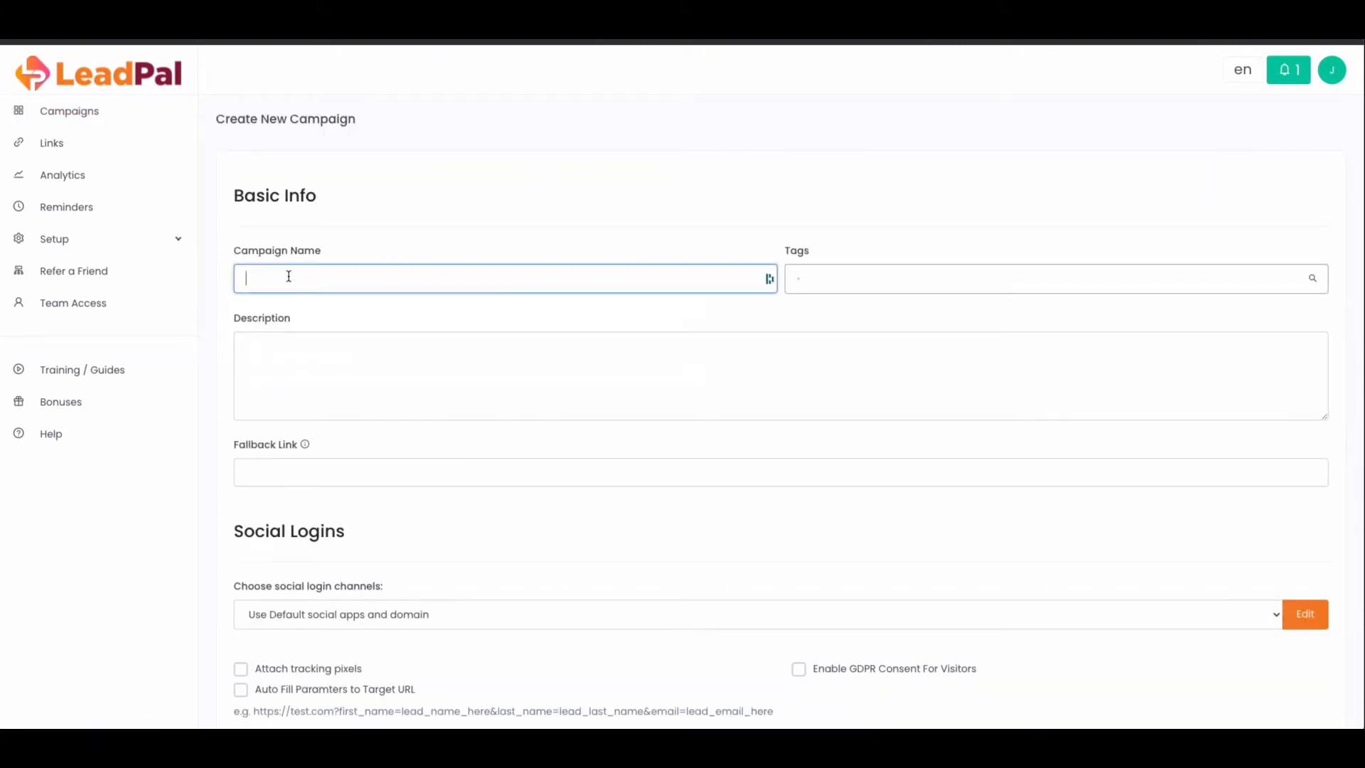
text(Dog lover)
- Enter "Dog lover" as the campaign description and set the fallback link to bing.com
click(279, 334)
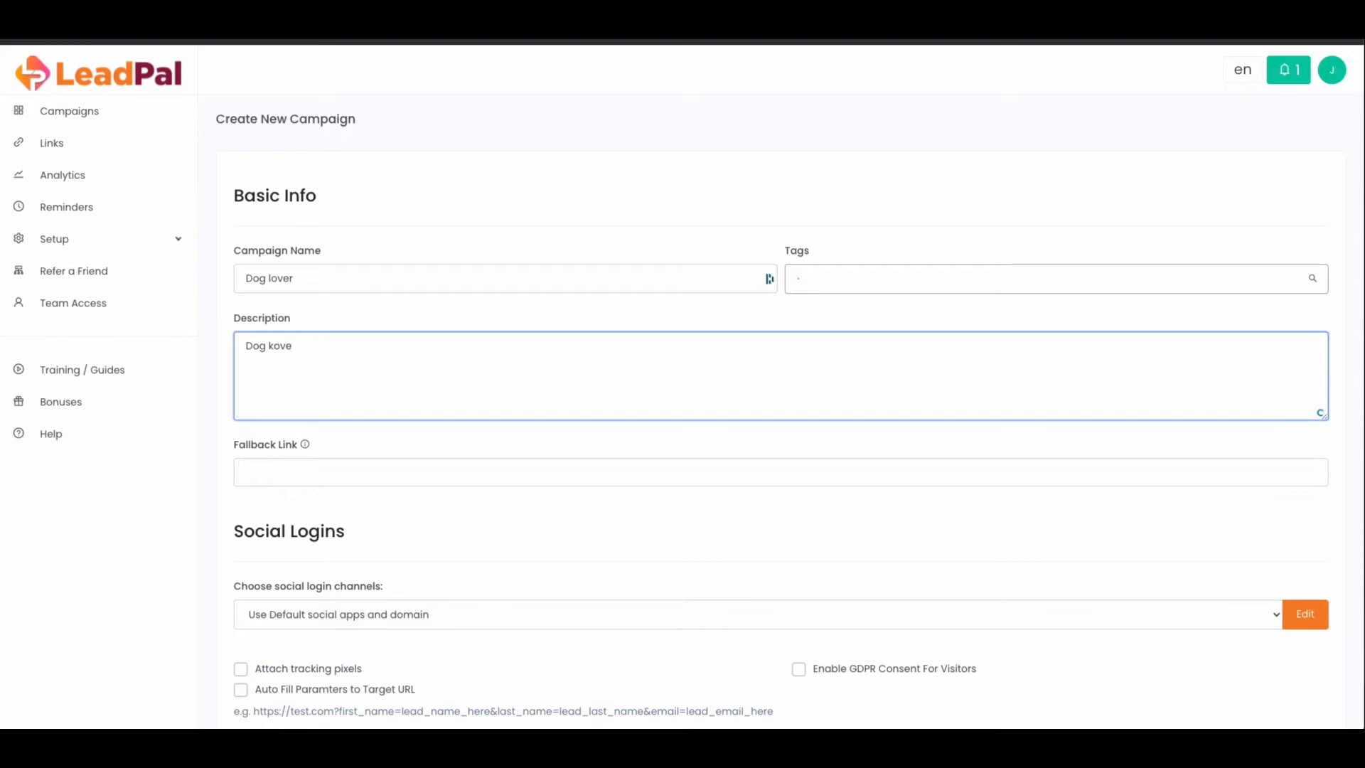
text(Dog kove)
key(BackSpace)
key(BackSpace)
key(BackSpace)
text(lover)
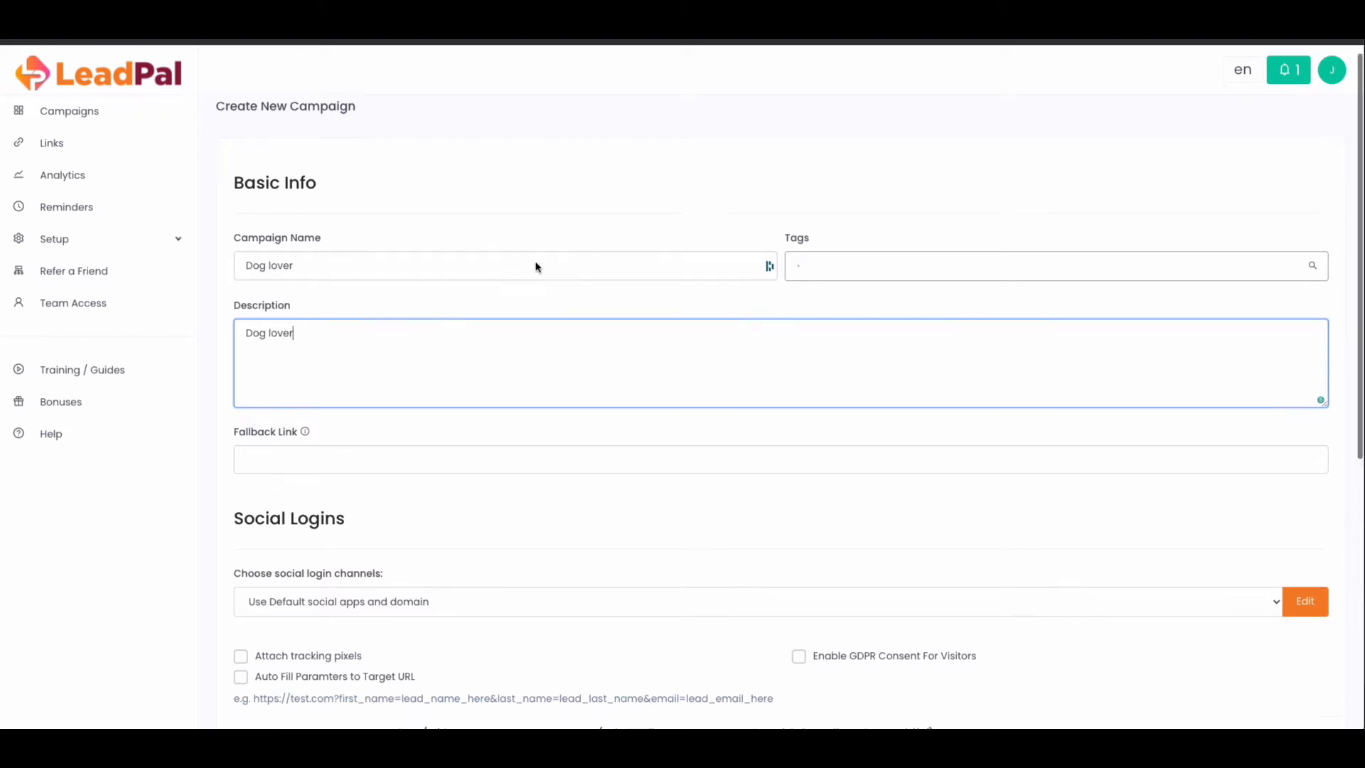
scroll(511, 430, down, 1)
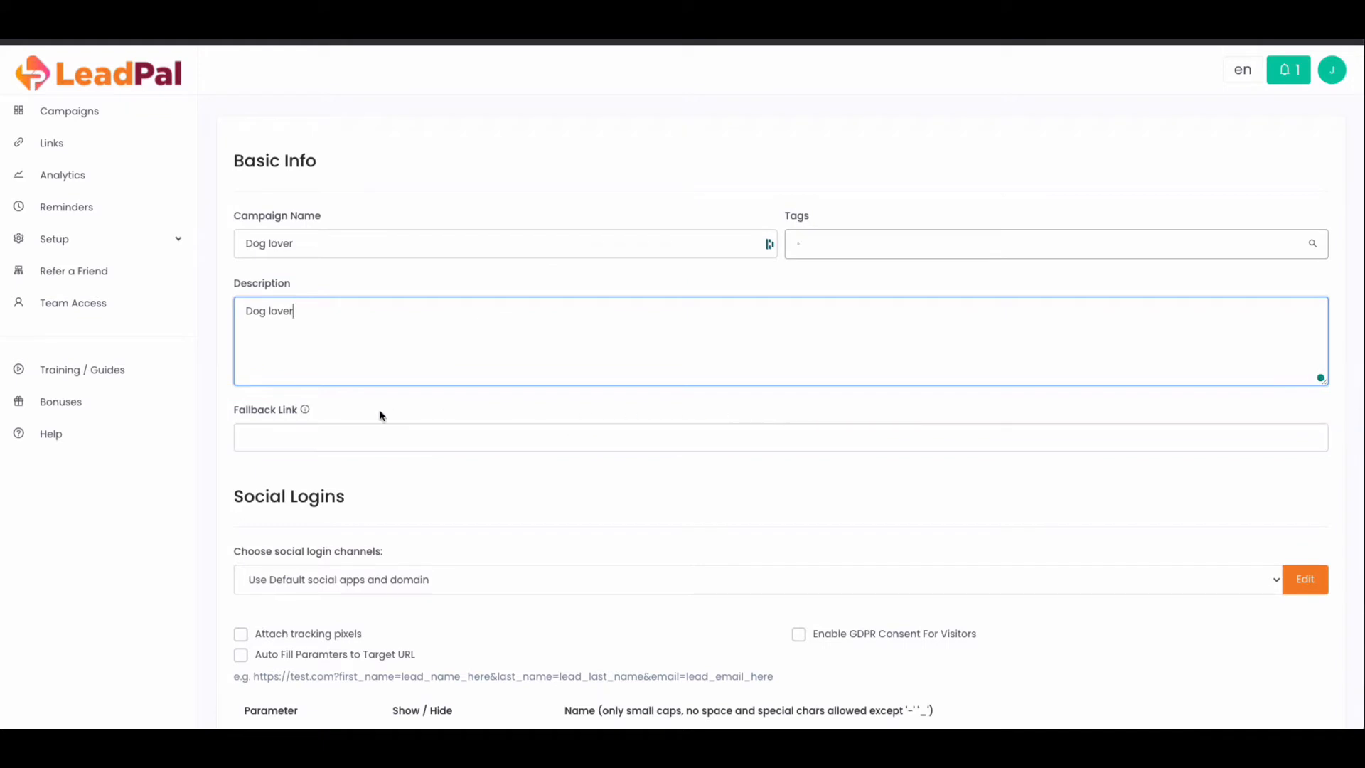
click(302, 429)
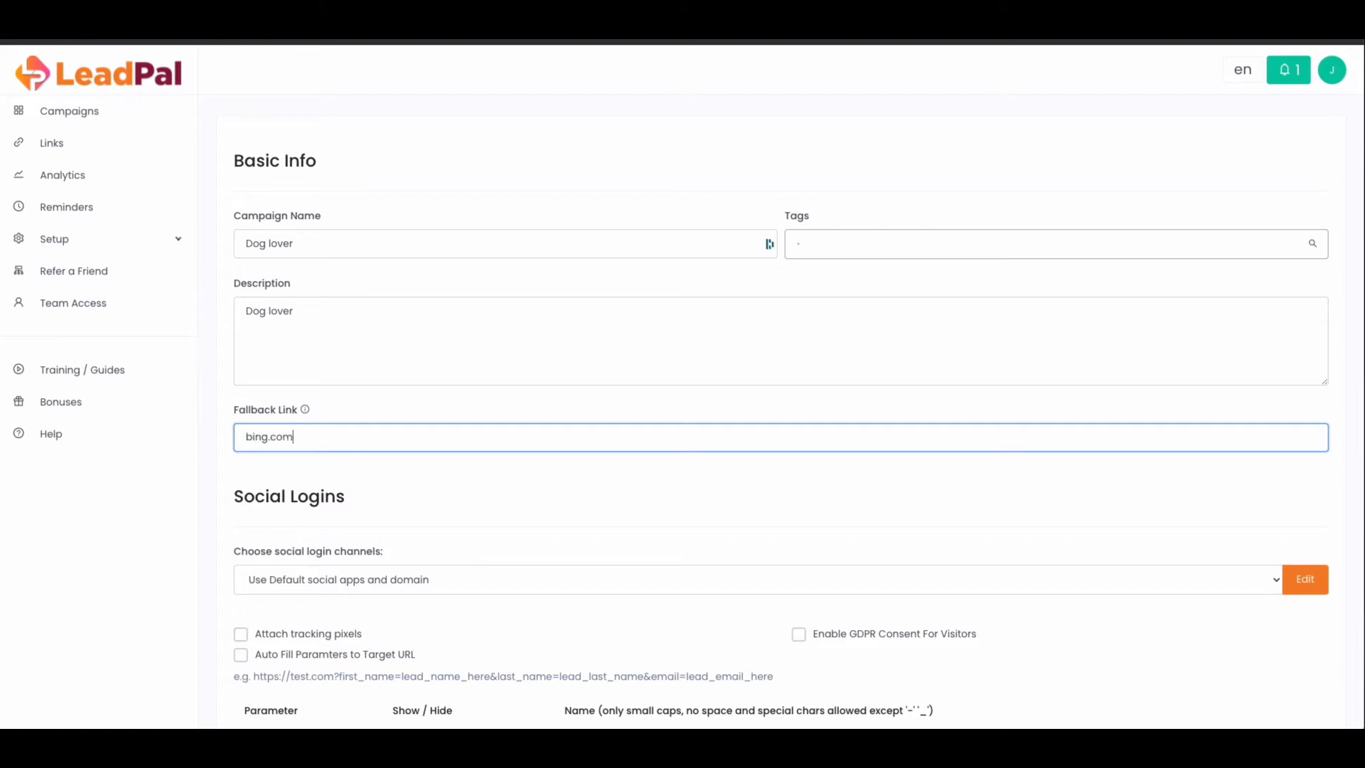
- Review the campaign's social login networks and custom logo option, switching the second-to-last network off and back on before closing the dialog
scroll(387, 440, down, 2)
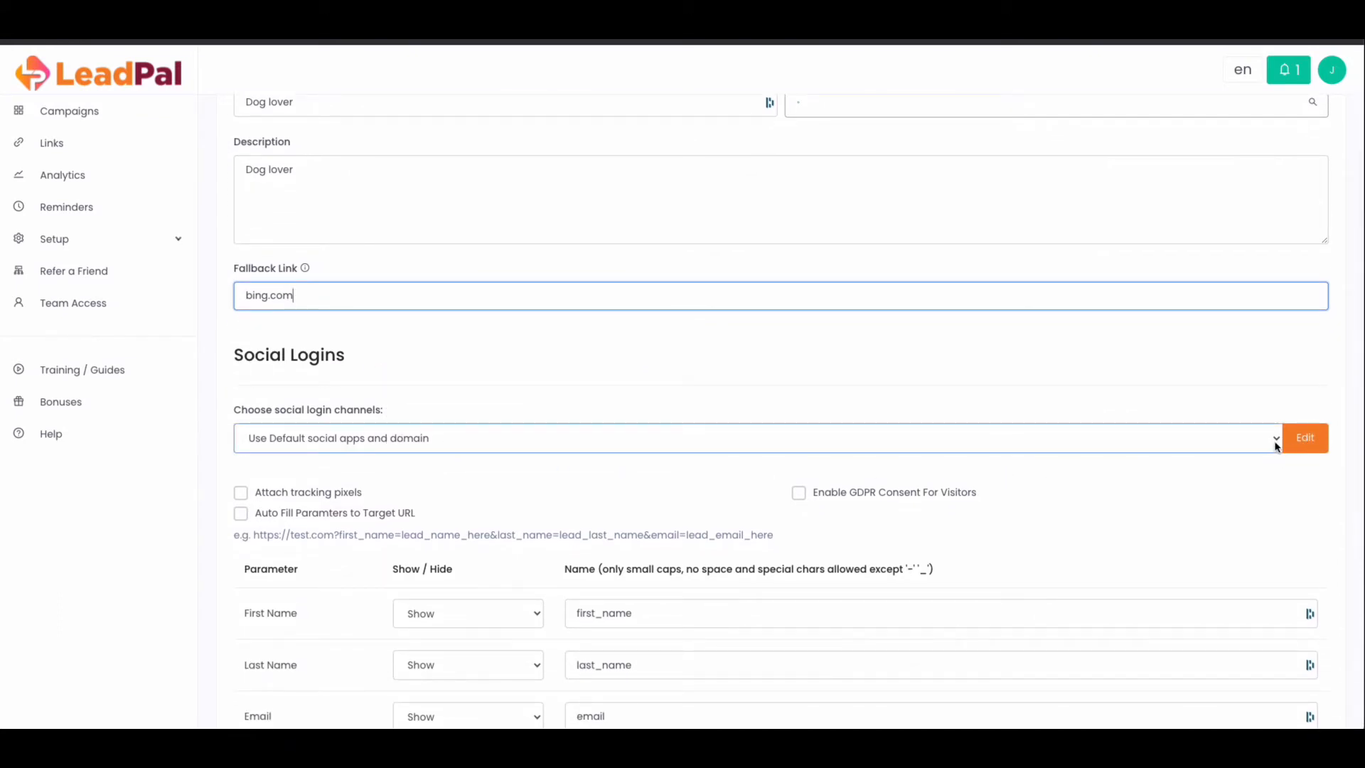
click(1306, 439)
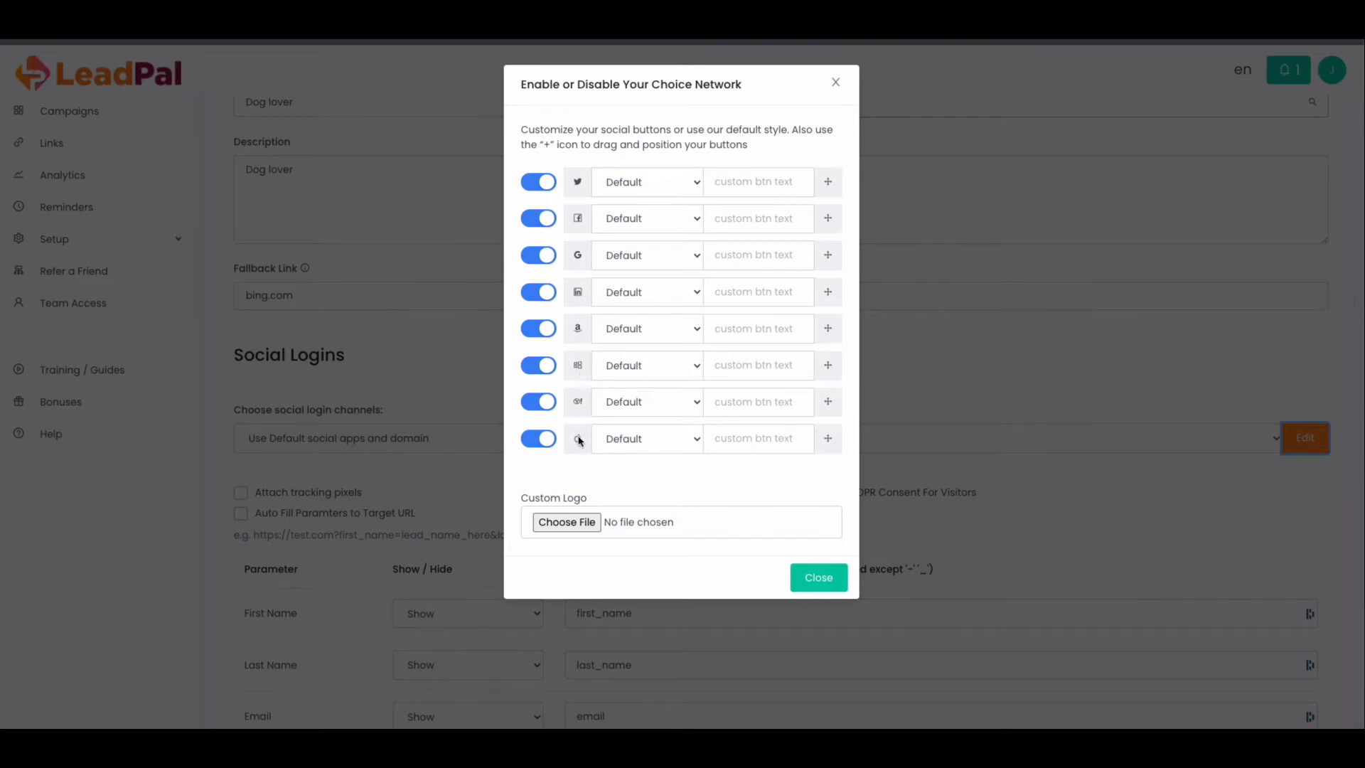
click(538, 403)
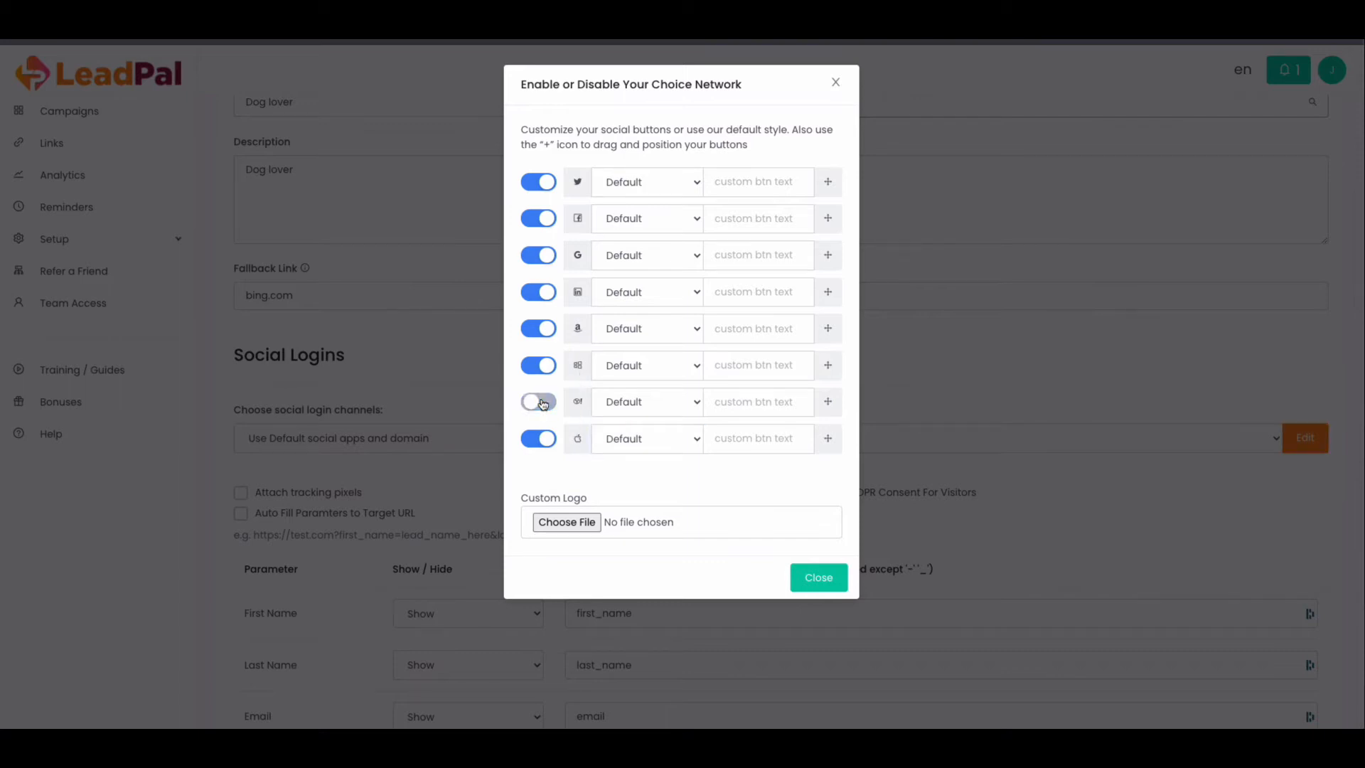
click(538, 402)
click(552, 524)
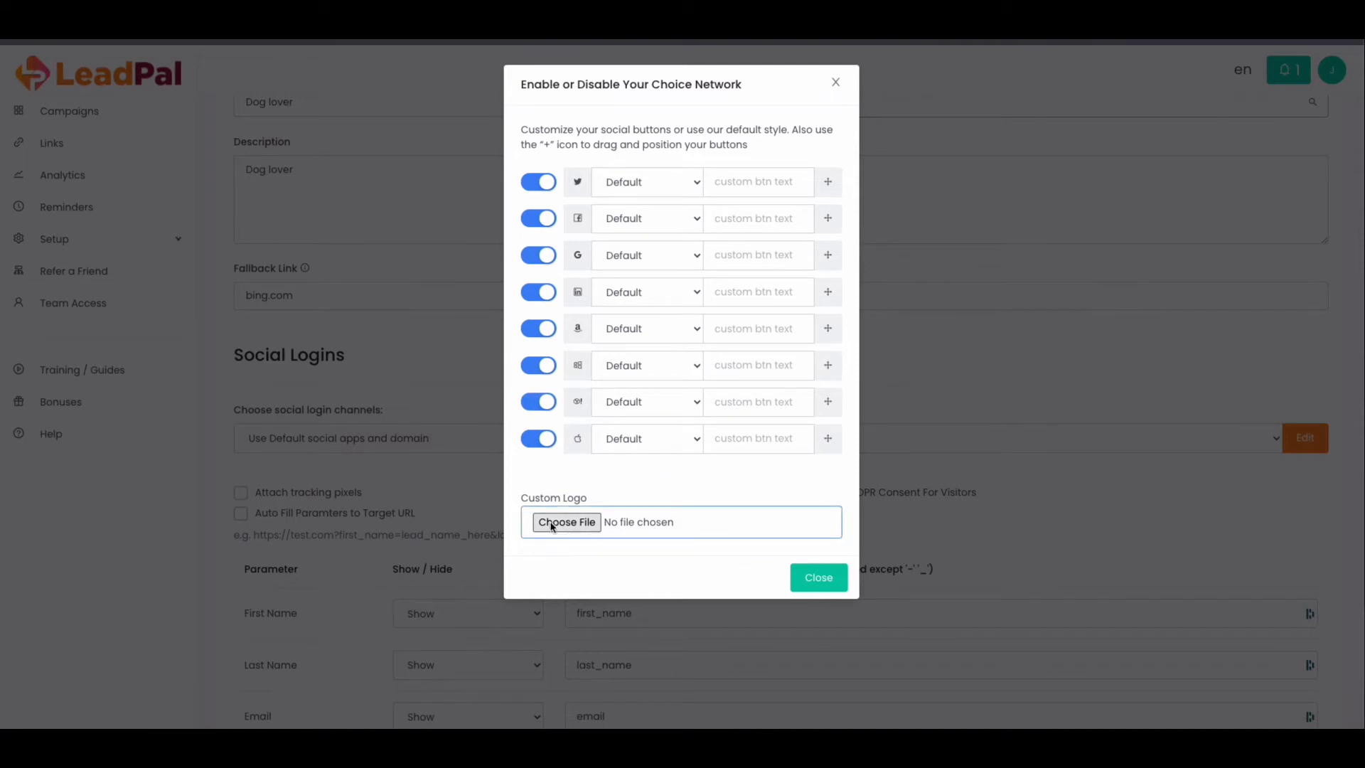
click(820, 580)
scroll(702, 422, down, 3)
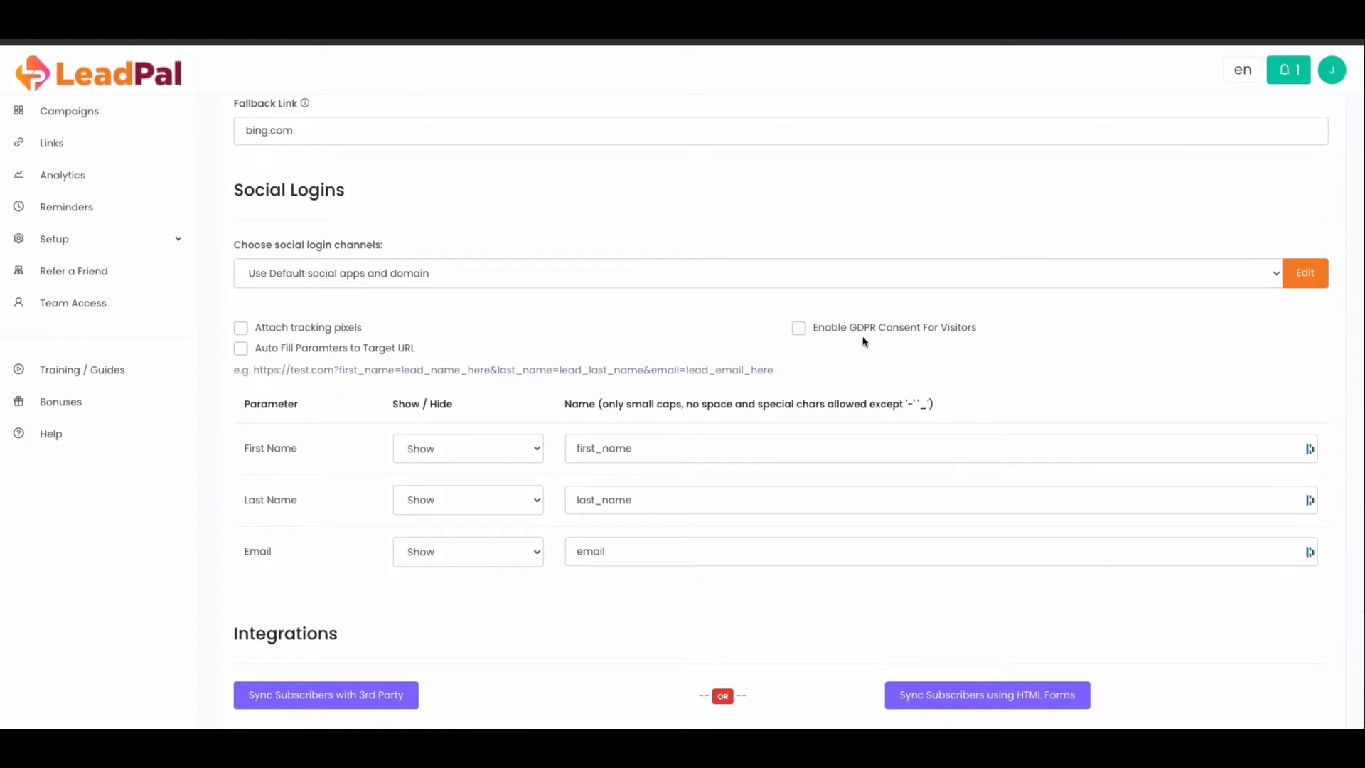
- Enable GDPR consent for visitors in the new campaign
click(798, 328)
scroll(648, 332, down, 1)
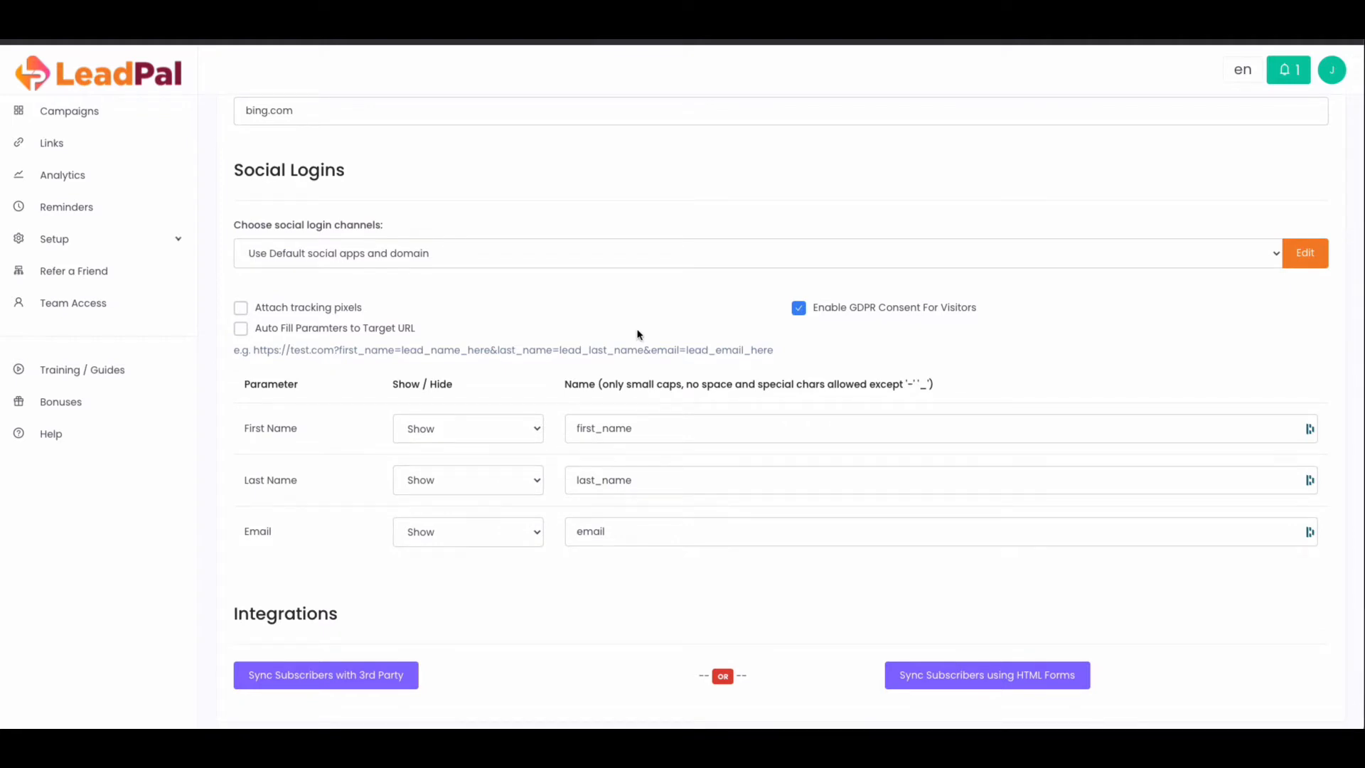
scroll(636, 334, down, 3)
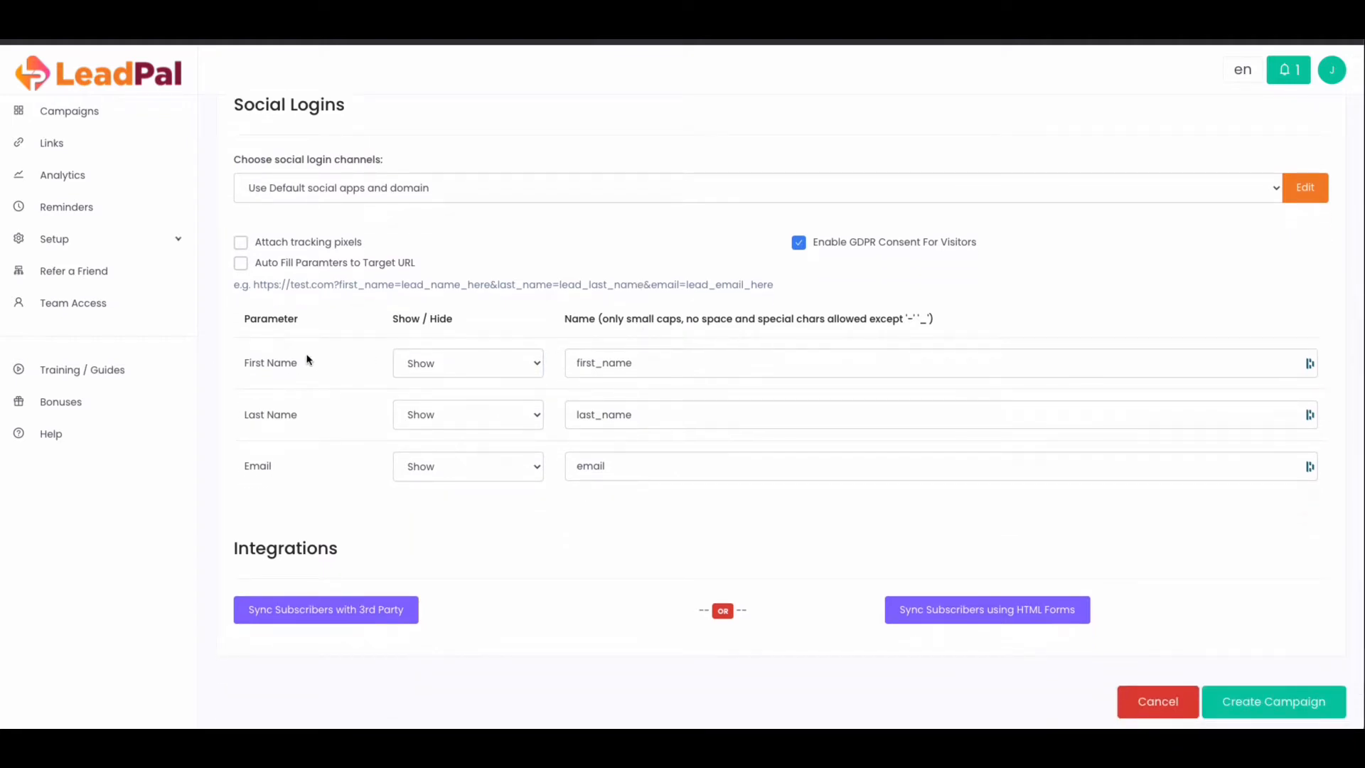
- Check the show/hide options of the First Name and Last Name parameters, leaving both on Show
click(415, 377)
click(532, 366)
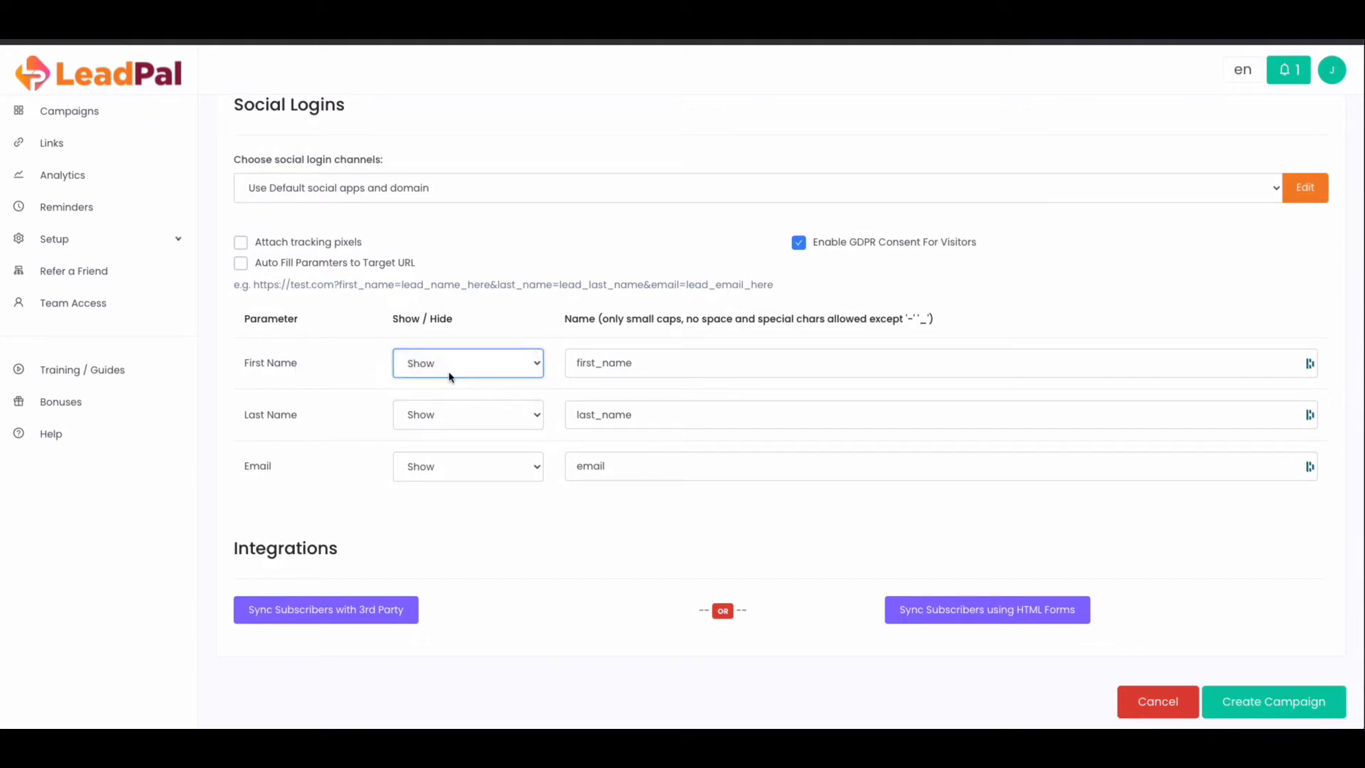
click(483, 370)
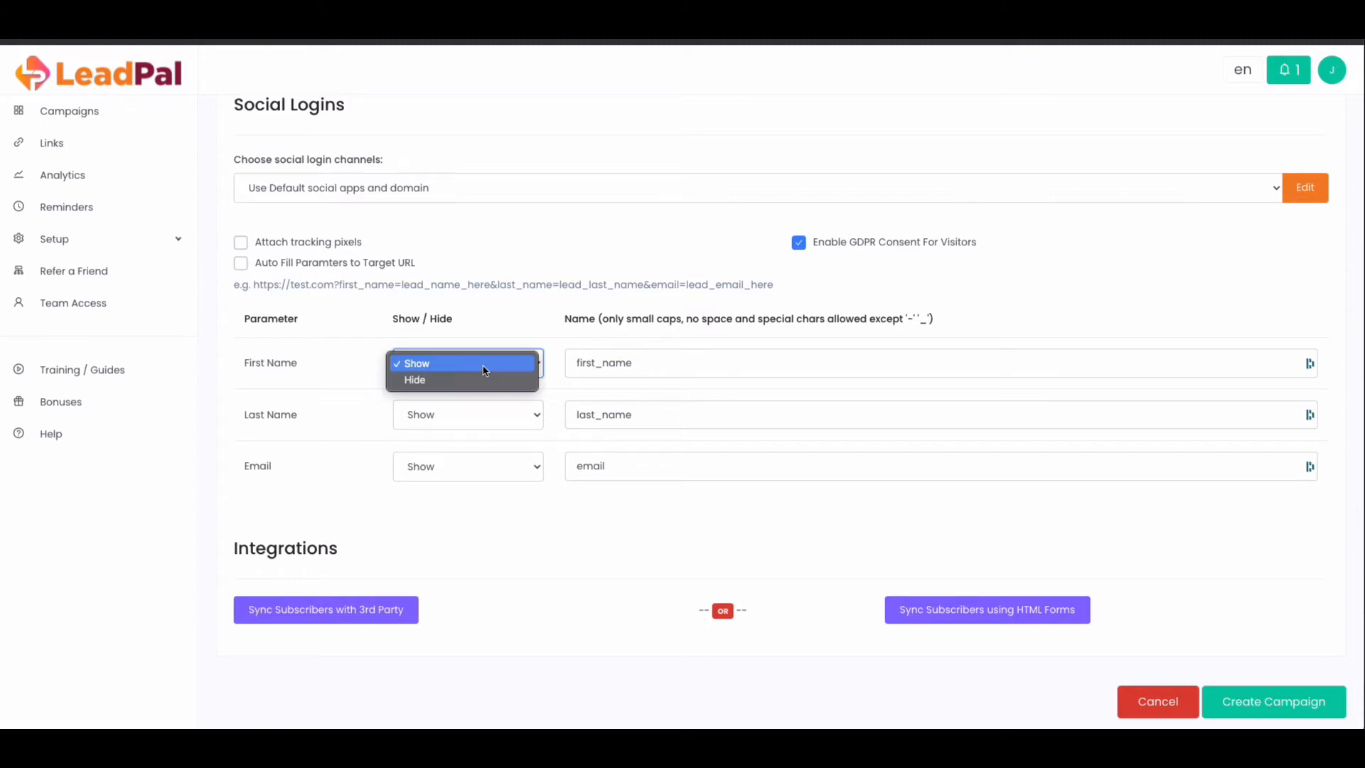
click(484, 368)
click(524, 419)
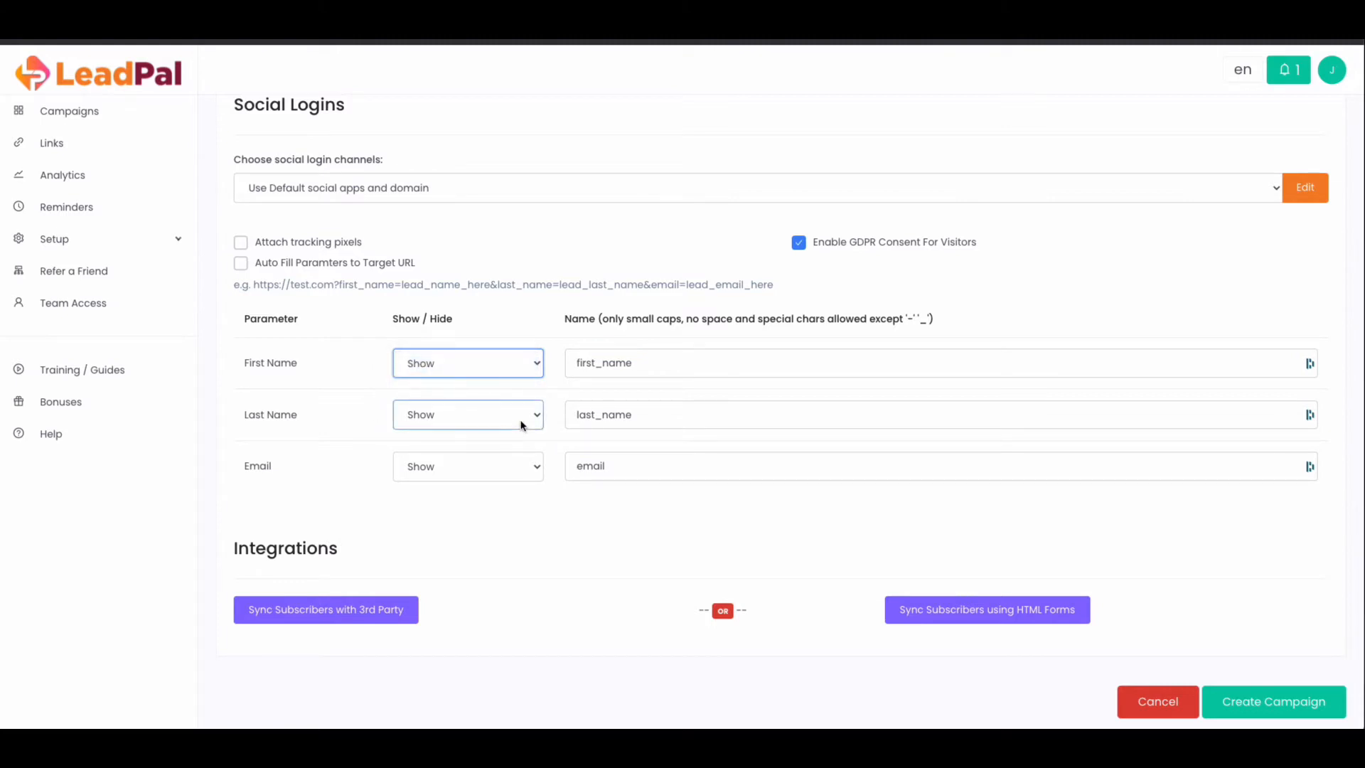
click(481, 445)
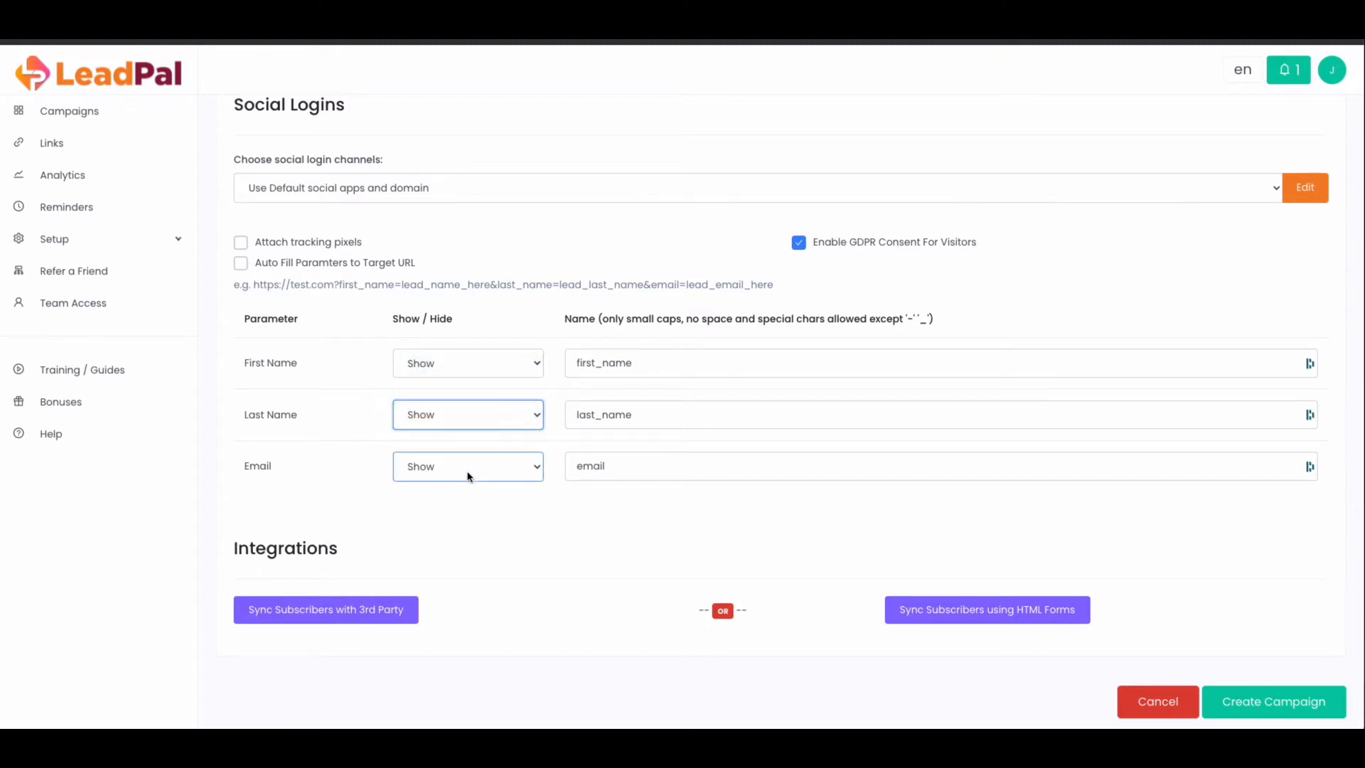
scroll(544, 461, down, 1)
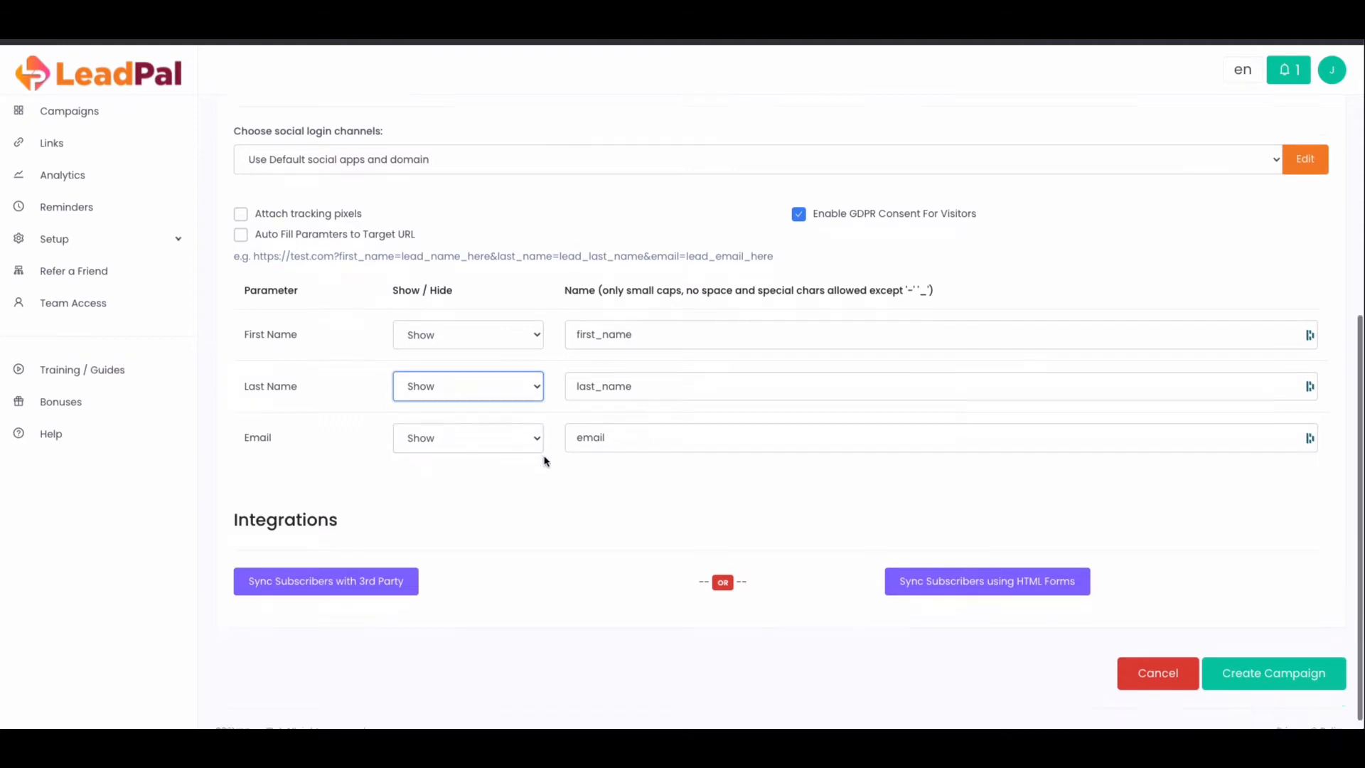
- Sync the campaign's subscribers with a third party by adding the mailerlite / MailerLite integration with the Newsletter list
click(292, 563)
scroll(471, 525, down, 1)
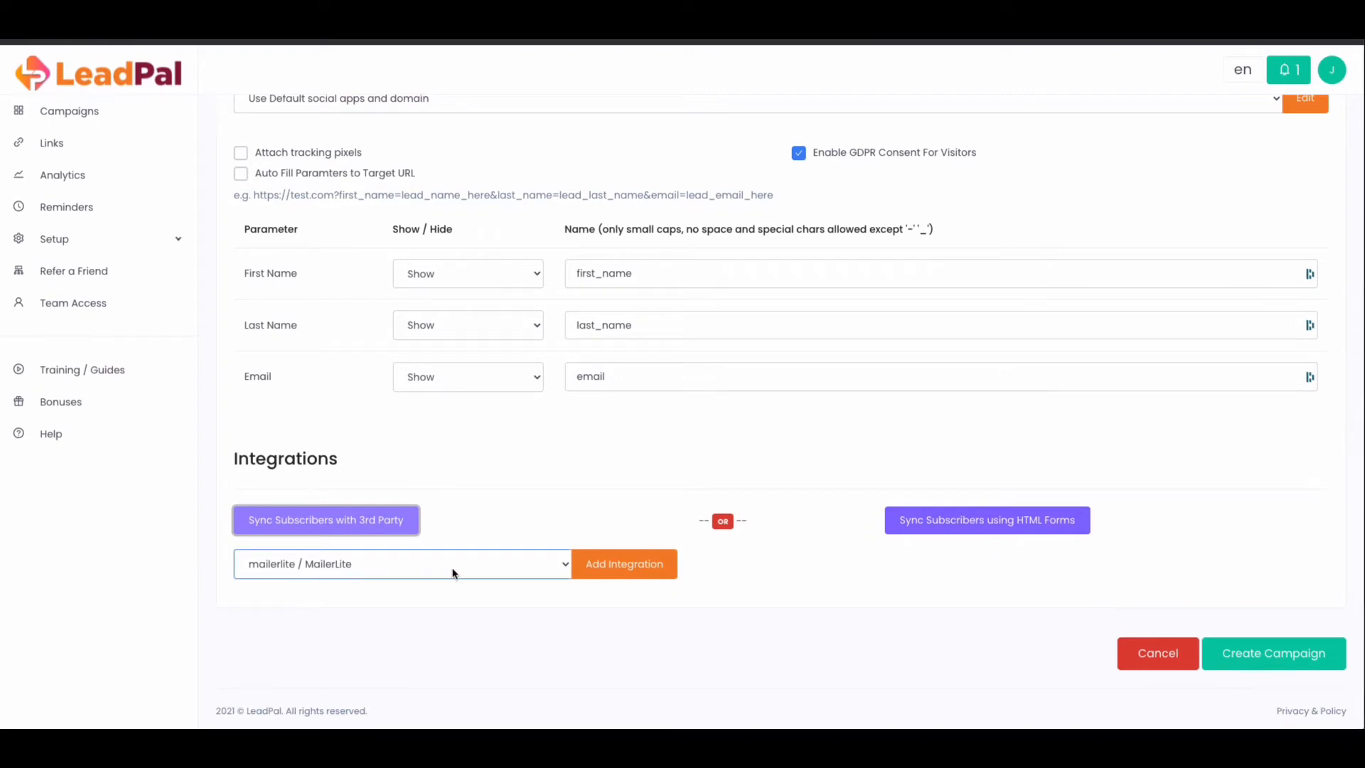
click(567, 568)
click(619, 569)
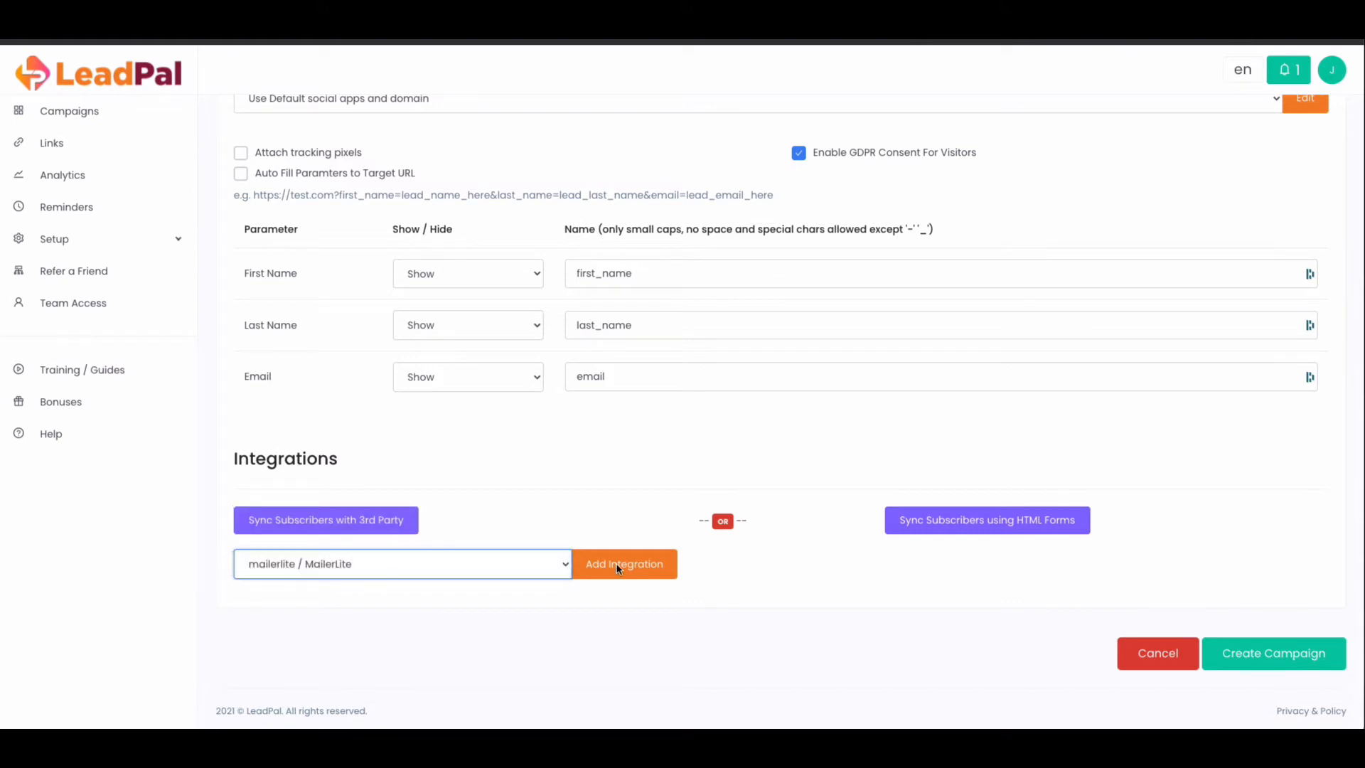
click(618, 568)
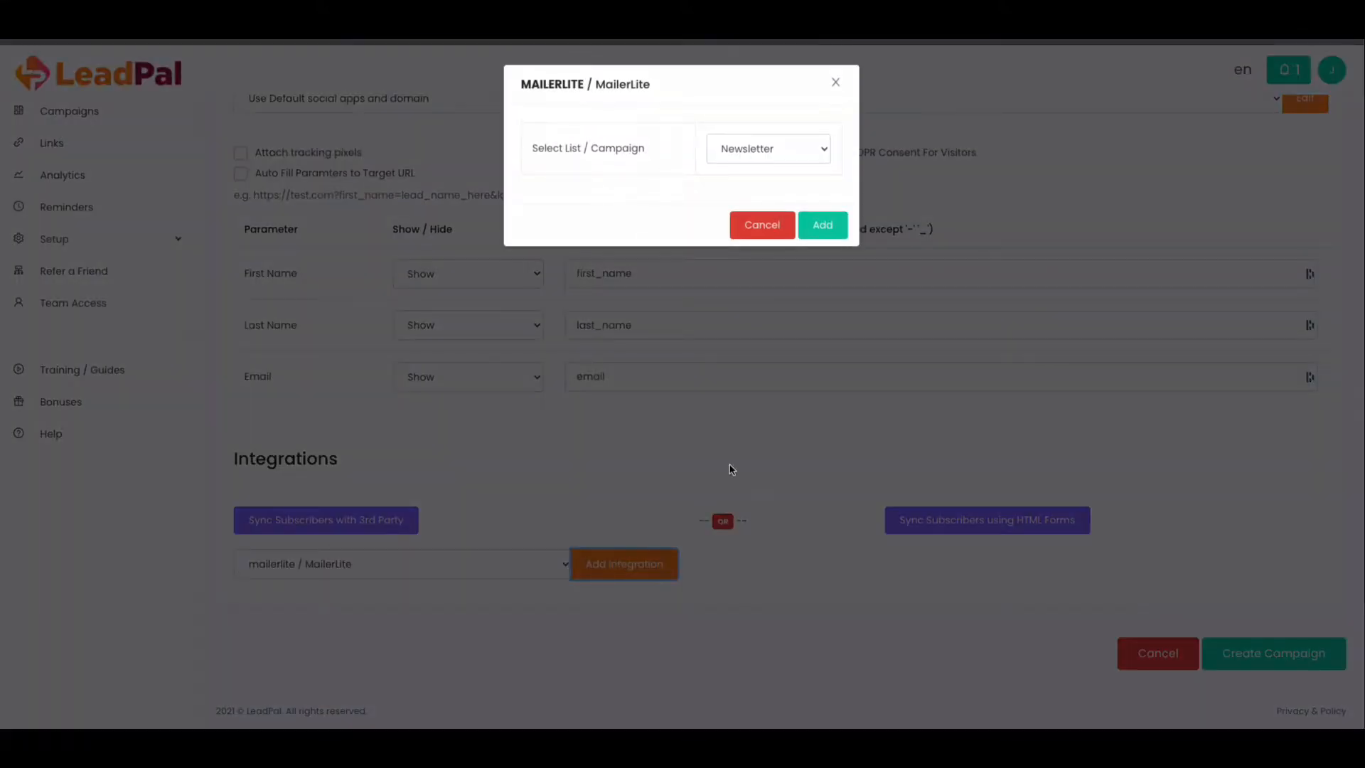
click(807, 152)
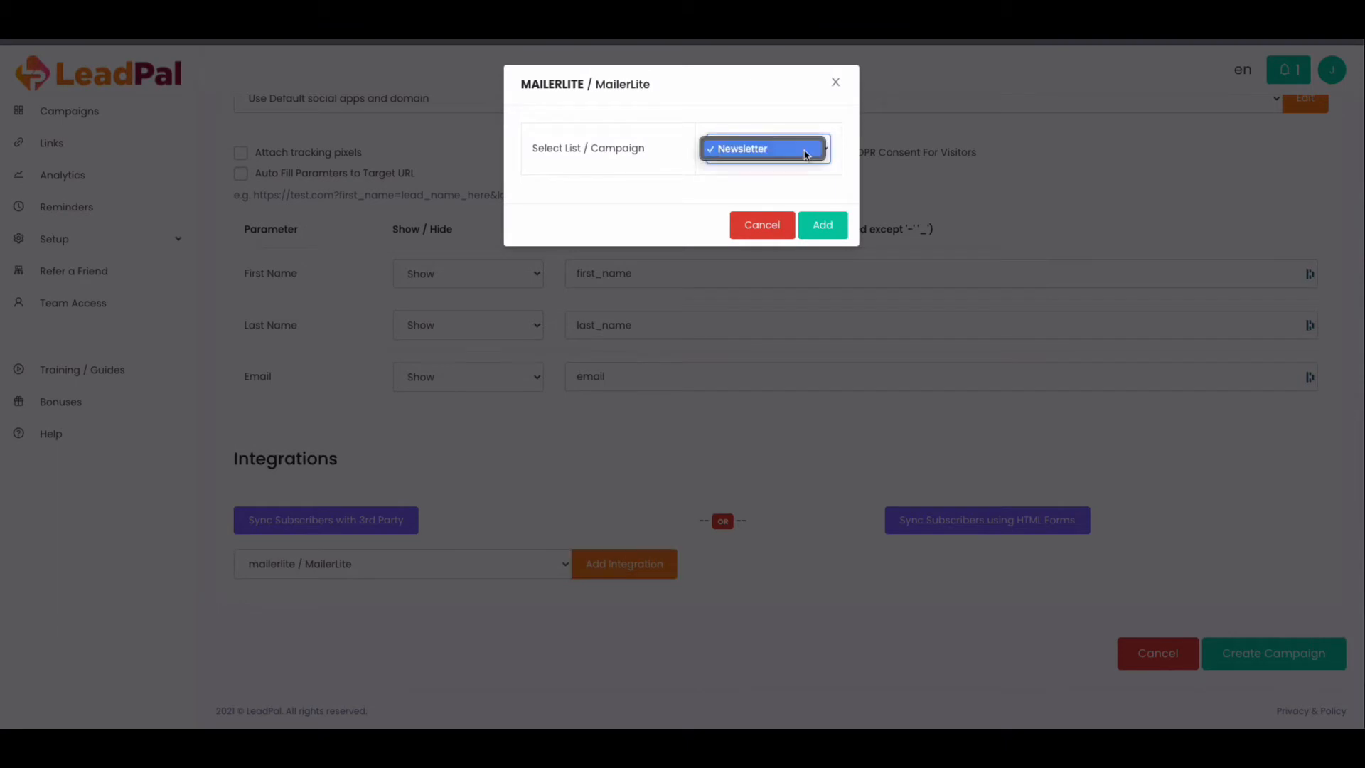
click(807, 158)
click(818, 225)
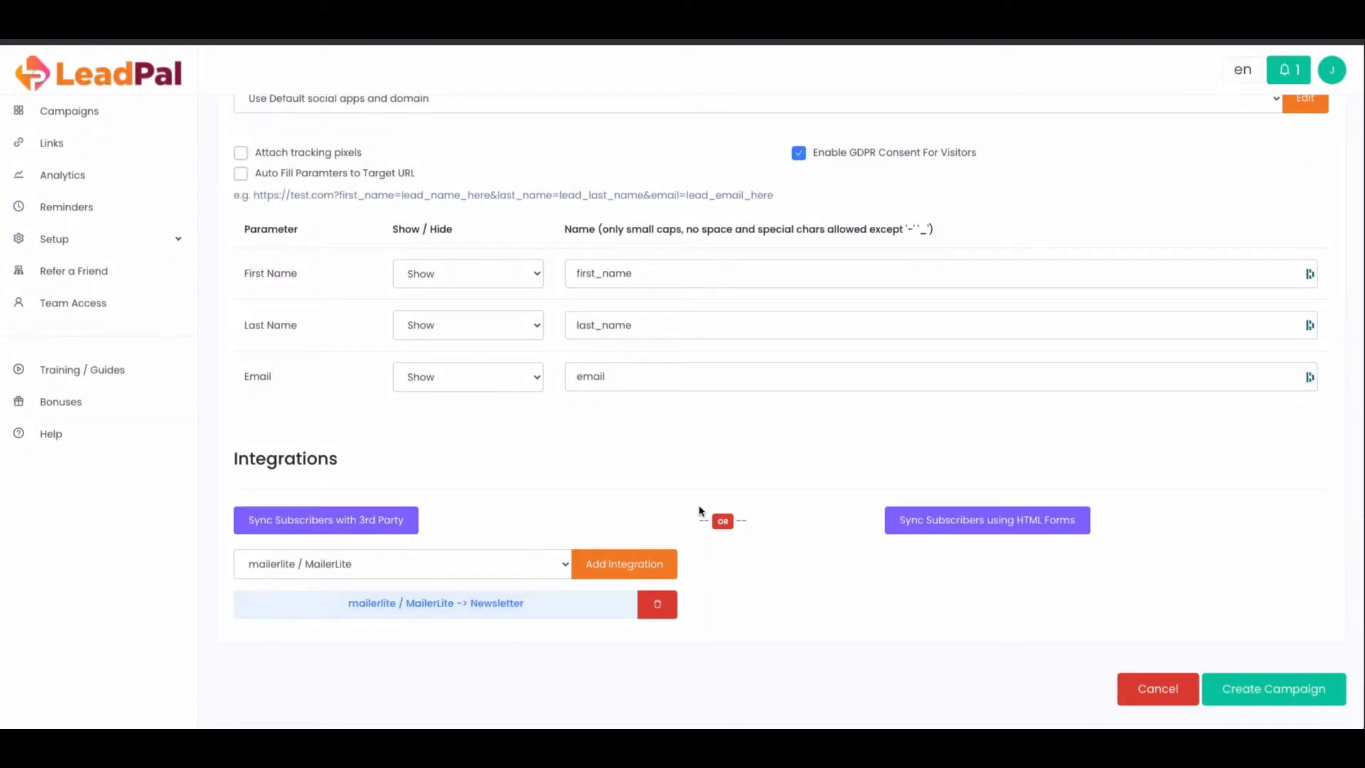
- Look through the HTML forms offered for syncing subscribers without selecting one
scroll(768, 515, down, 1)
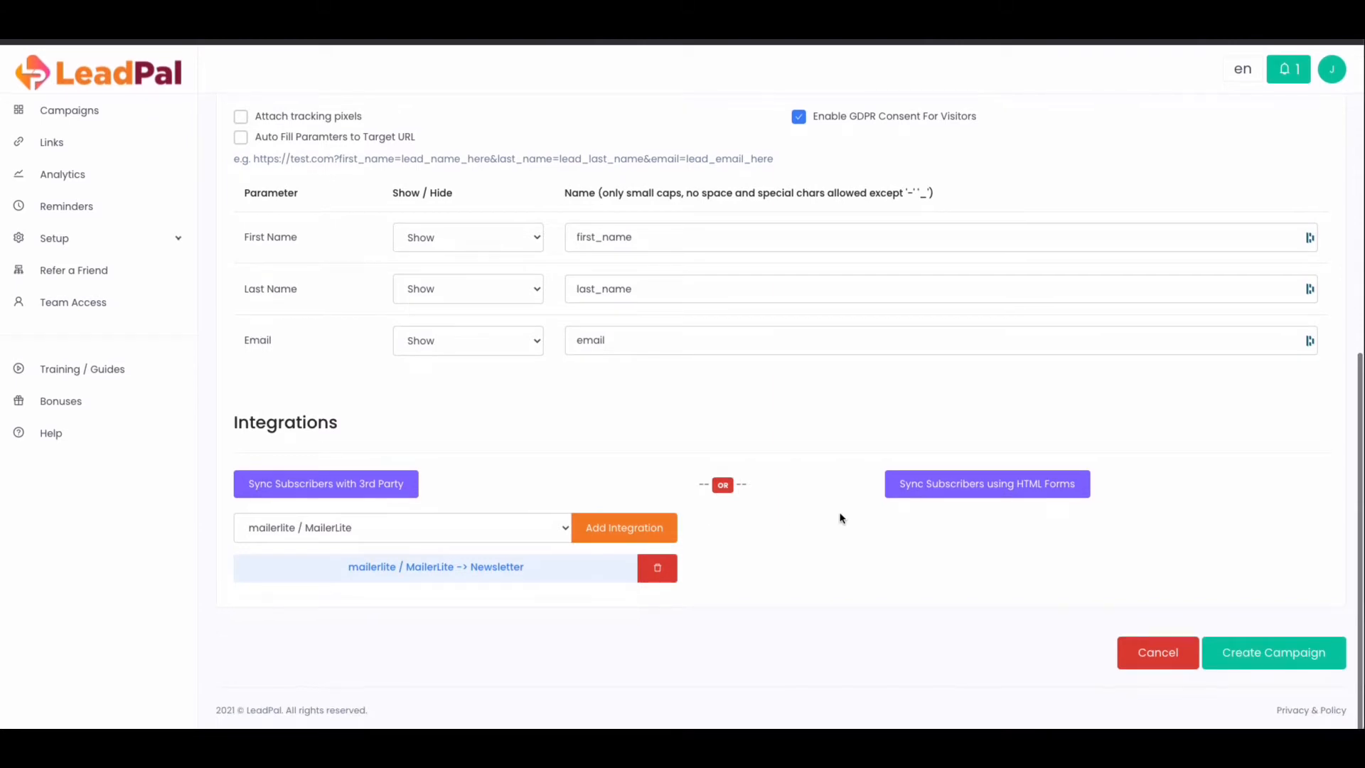
click(966, 490)
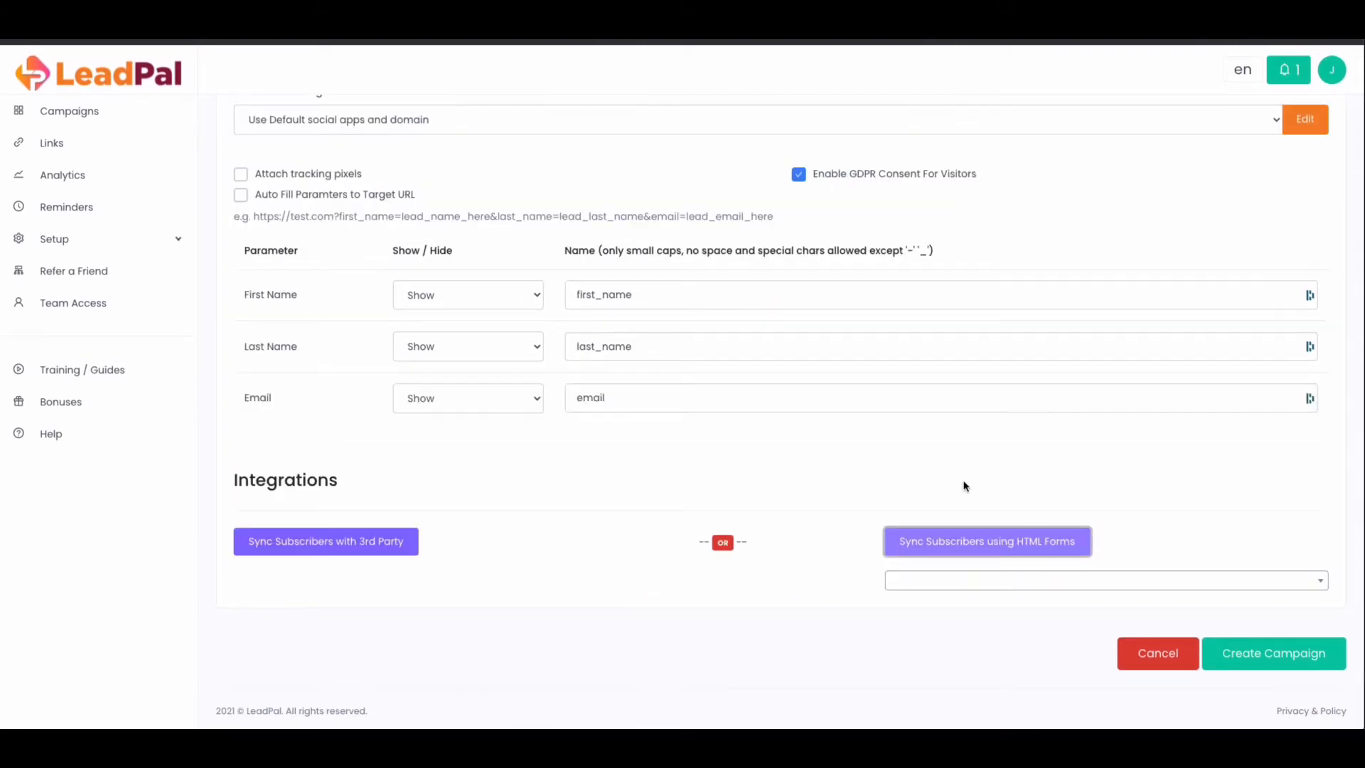
click(1007, 587)
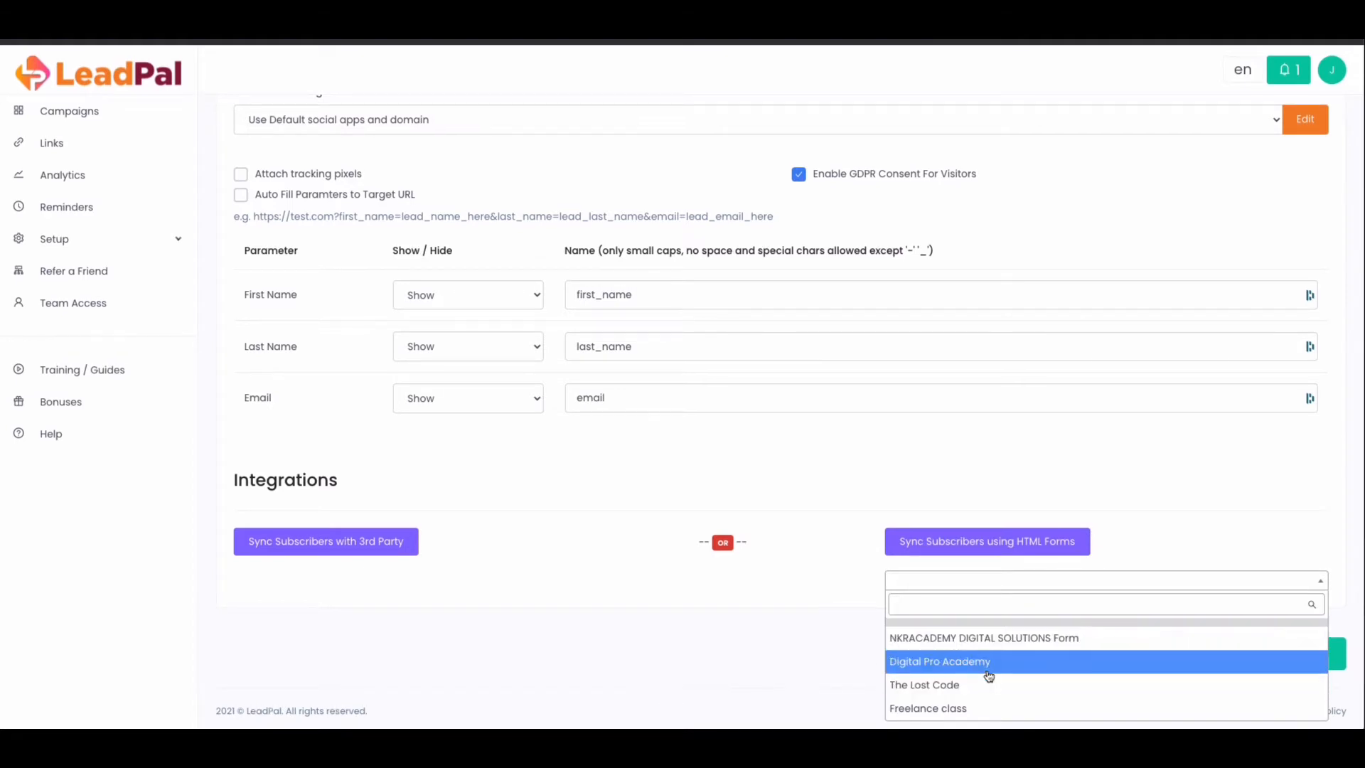
click(858, 590)
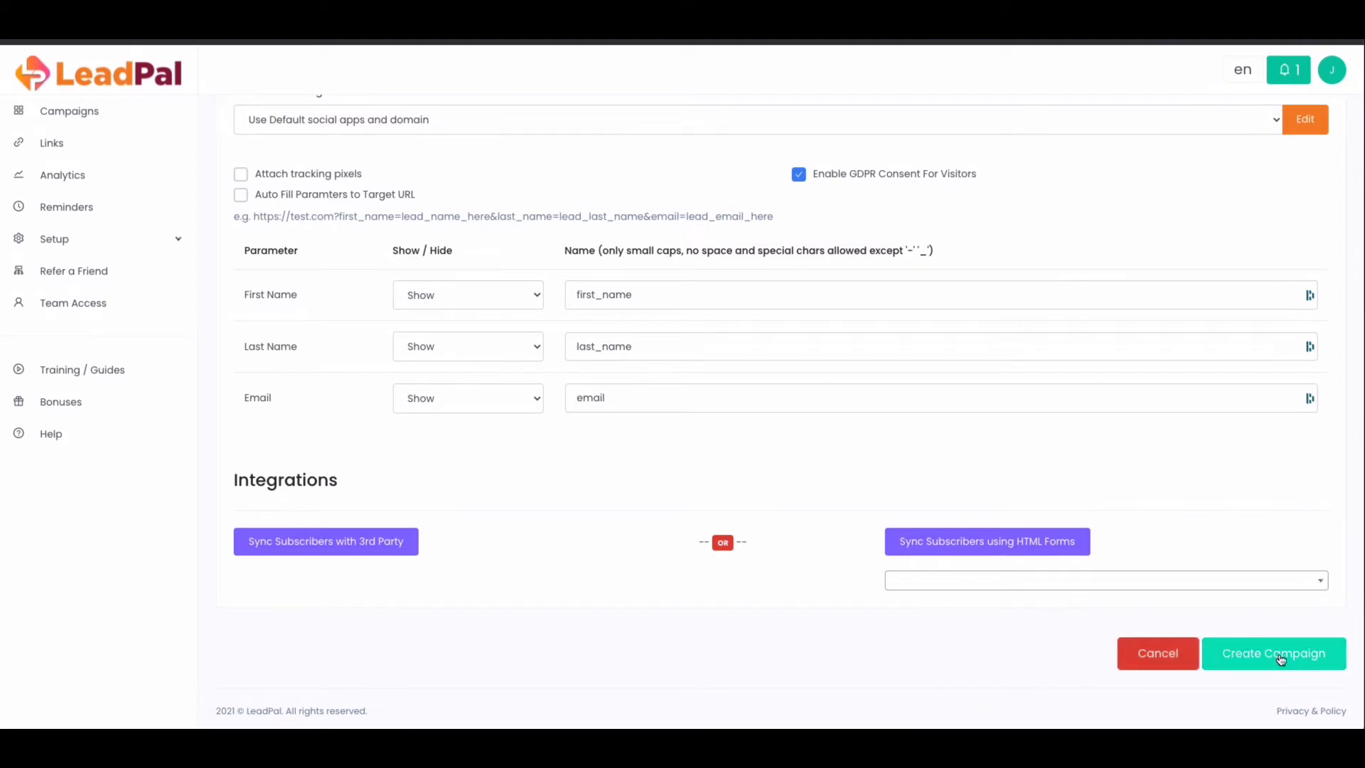
- Switch subscriber syncing back to the third-party integration and create the campaign
click(373, 551)
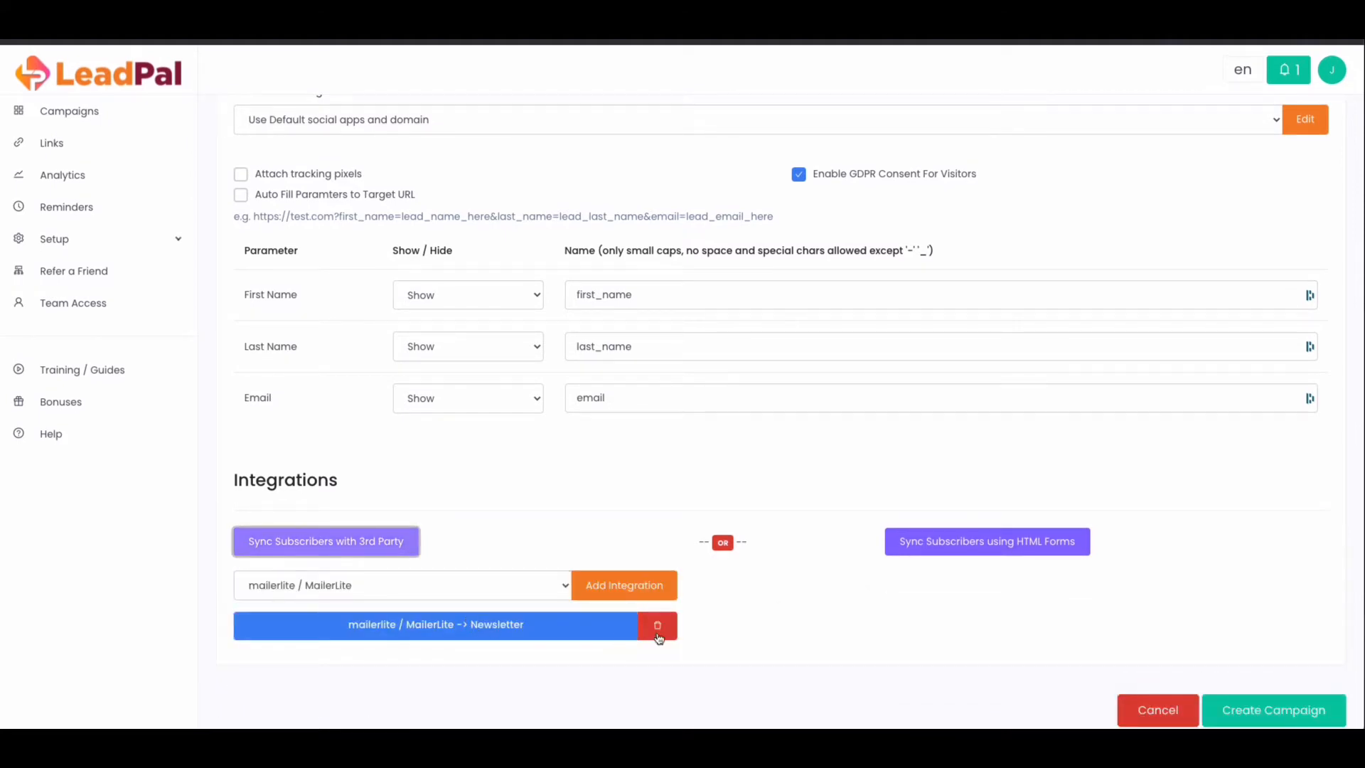
click(1272, 709)
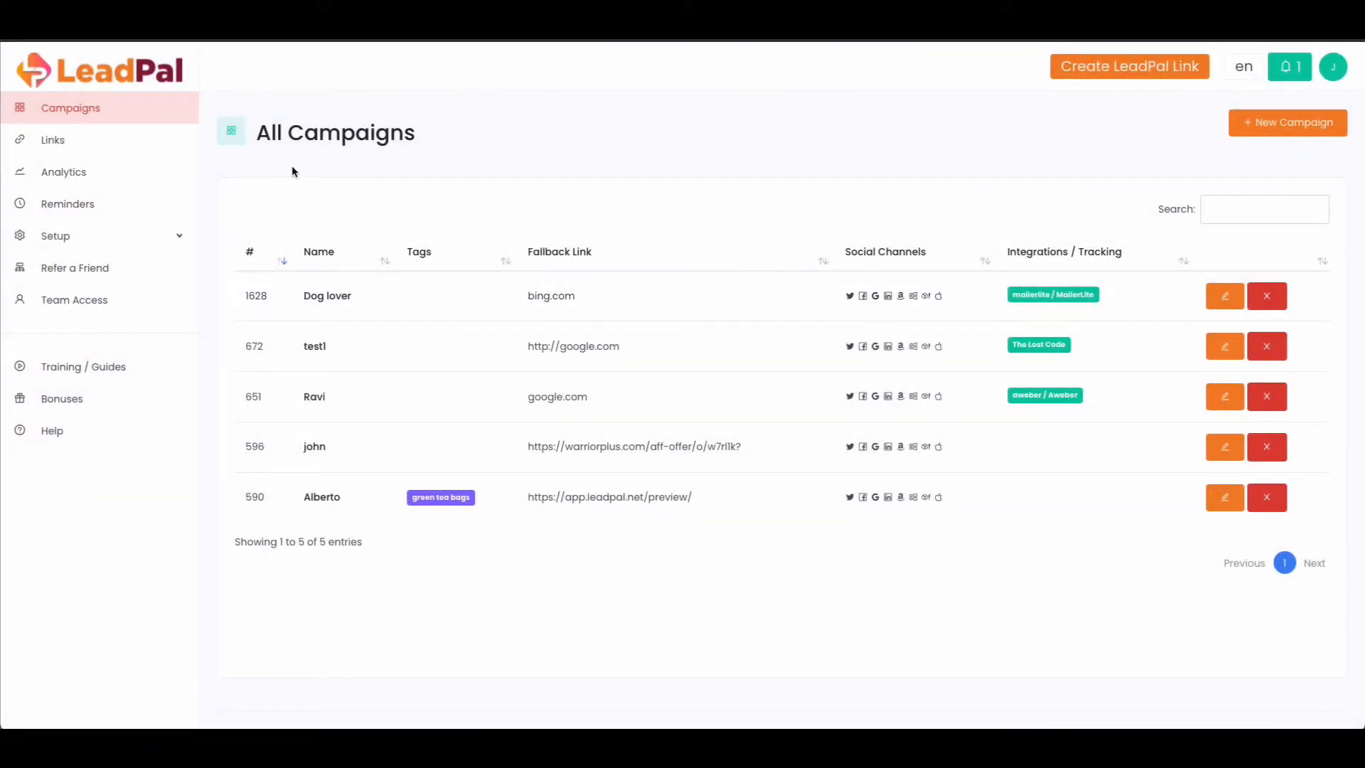
- Start a new link with bing.com as the target URL and assign it to the "Dog lover" campaign
click(55, 147)
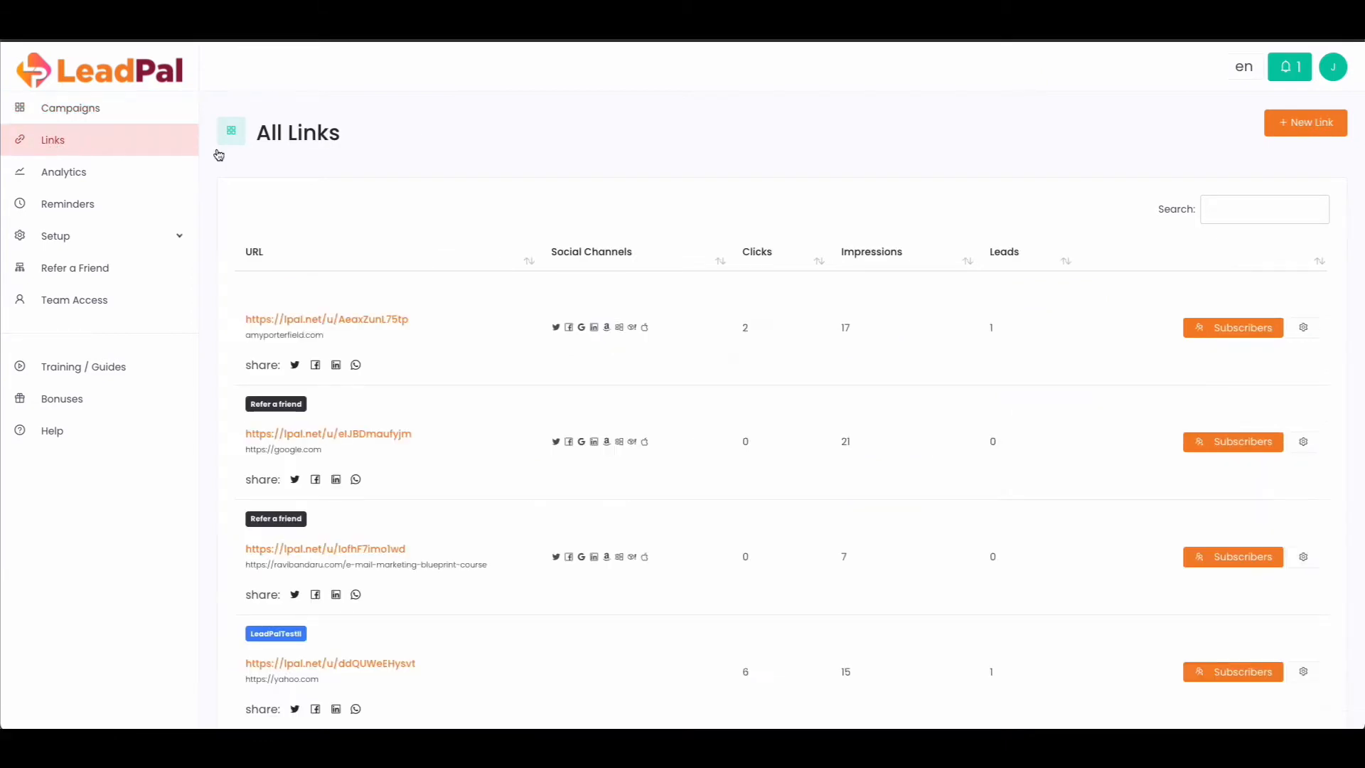
click(1297, 125)
click(276, 199)
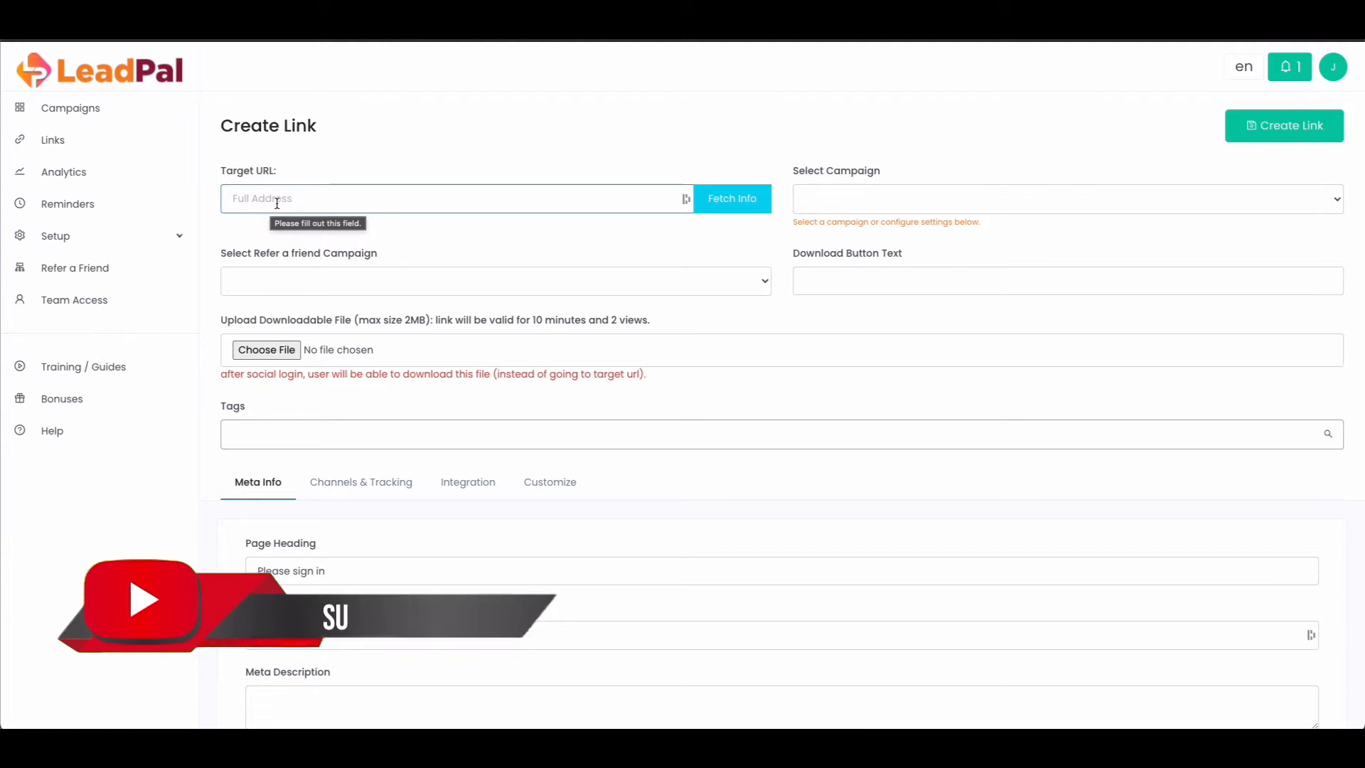
text(bing.com)
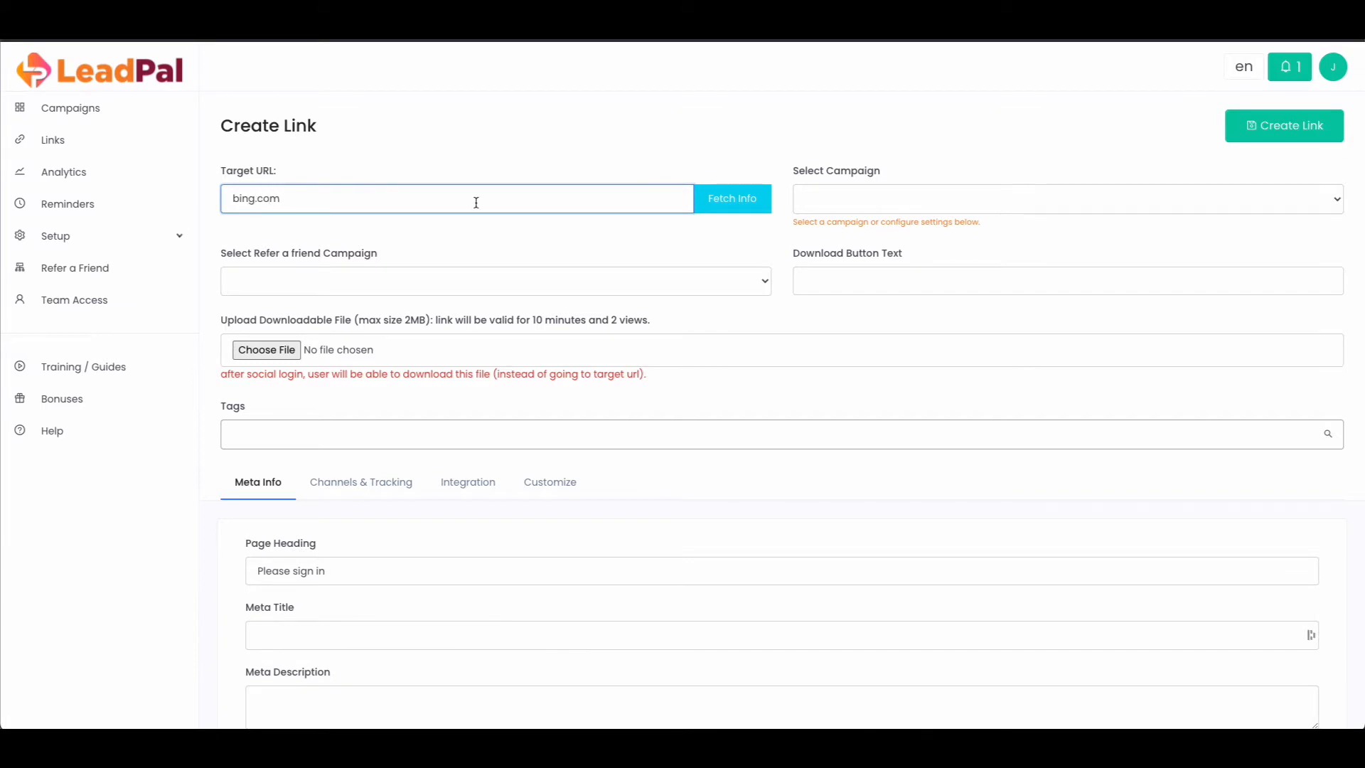
click(816, 197)
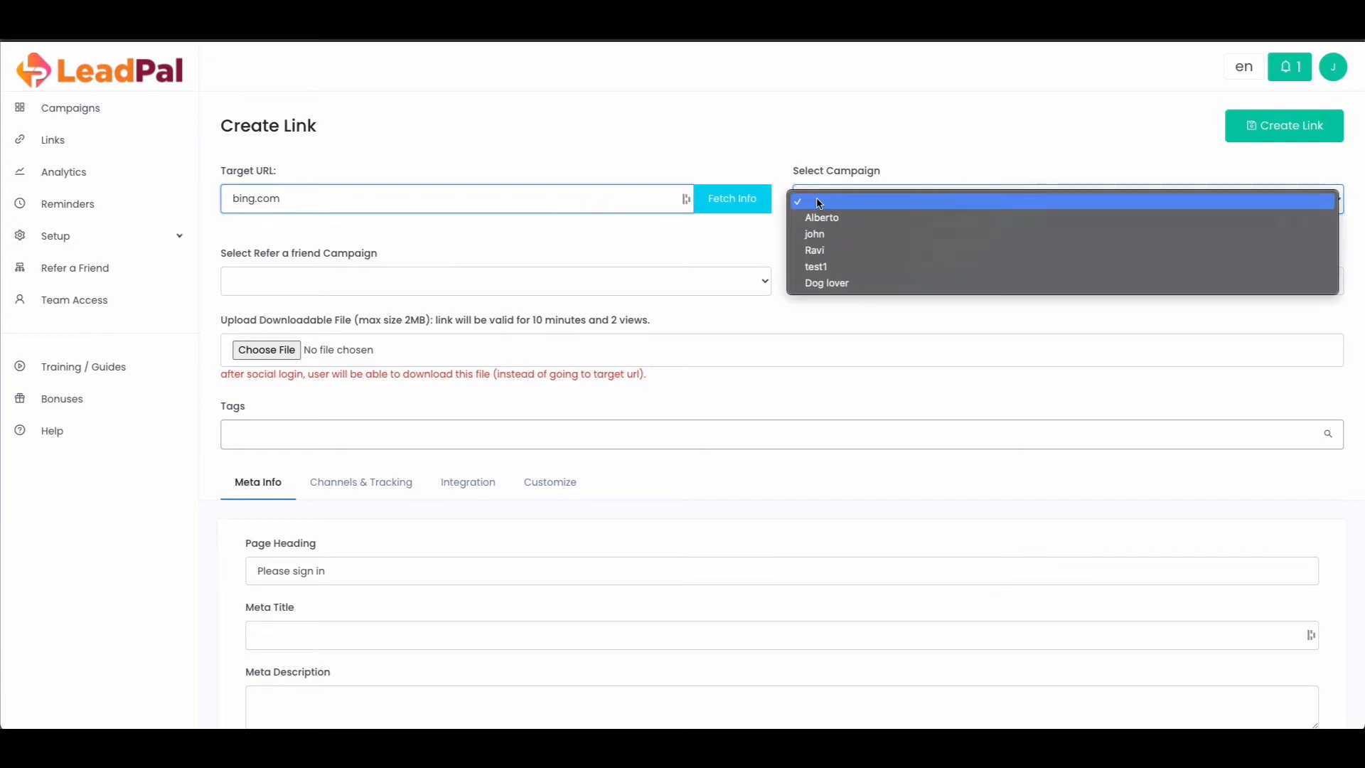
click(839, 285)
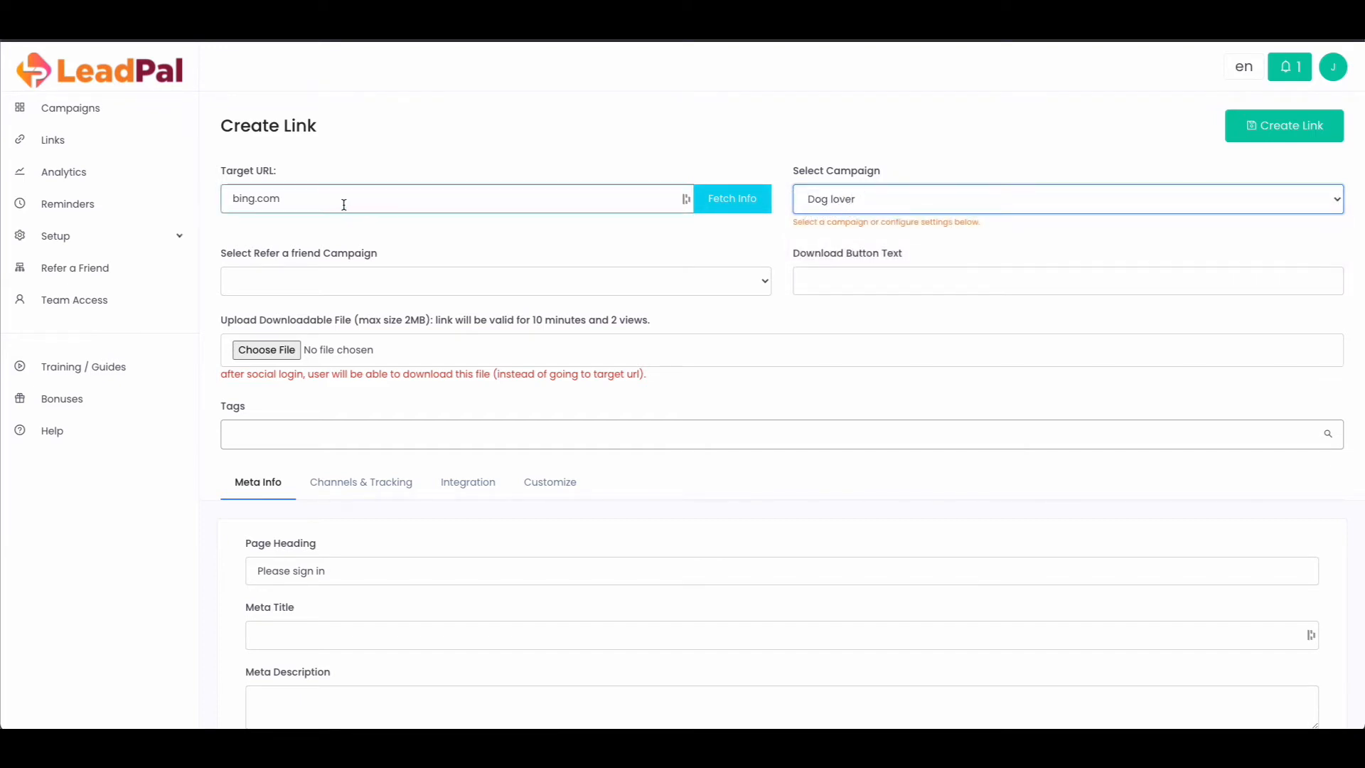
- Check the refer-a-friend campaign options without choosing one, and set the download button text to "ebook Download"
click(271, 278)
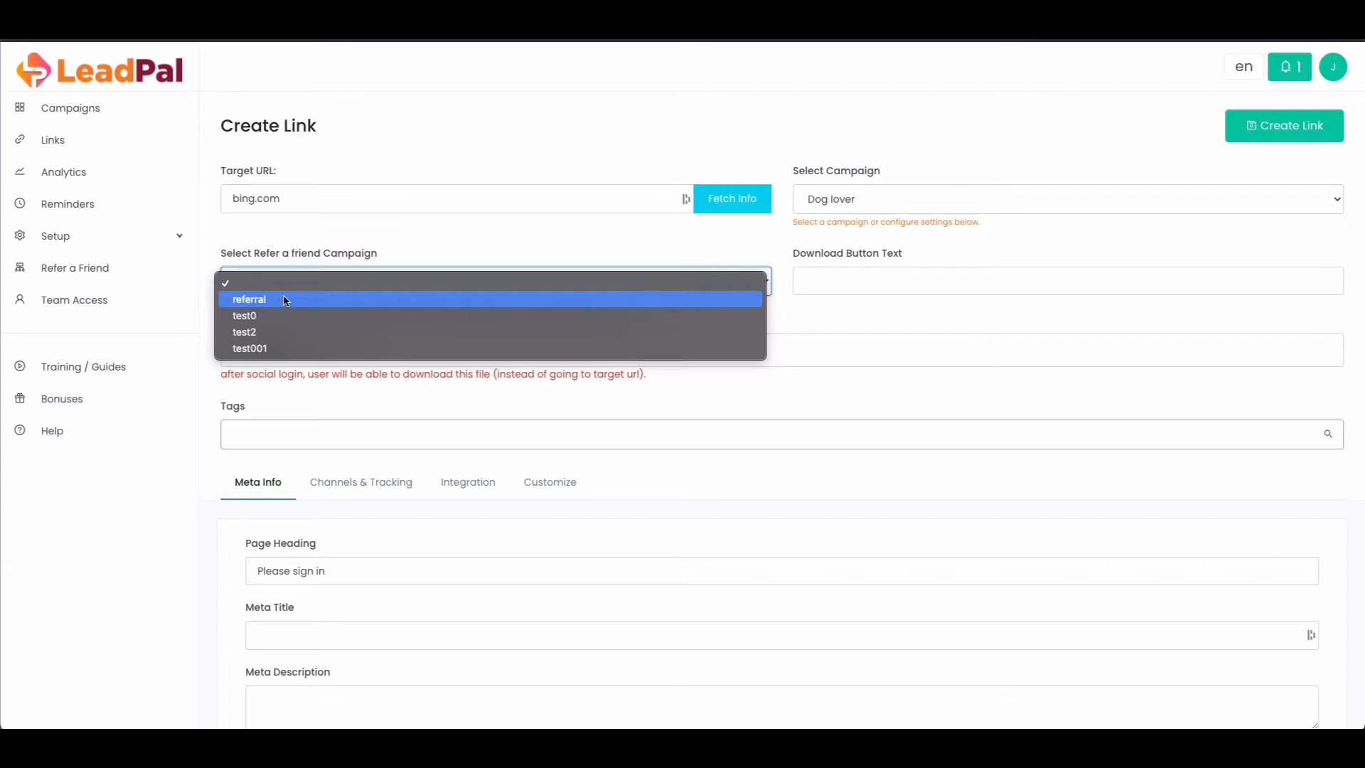
click(432, 252)
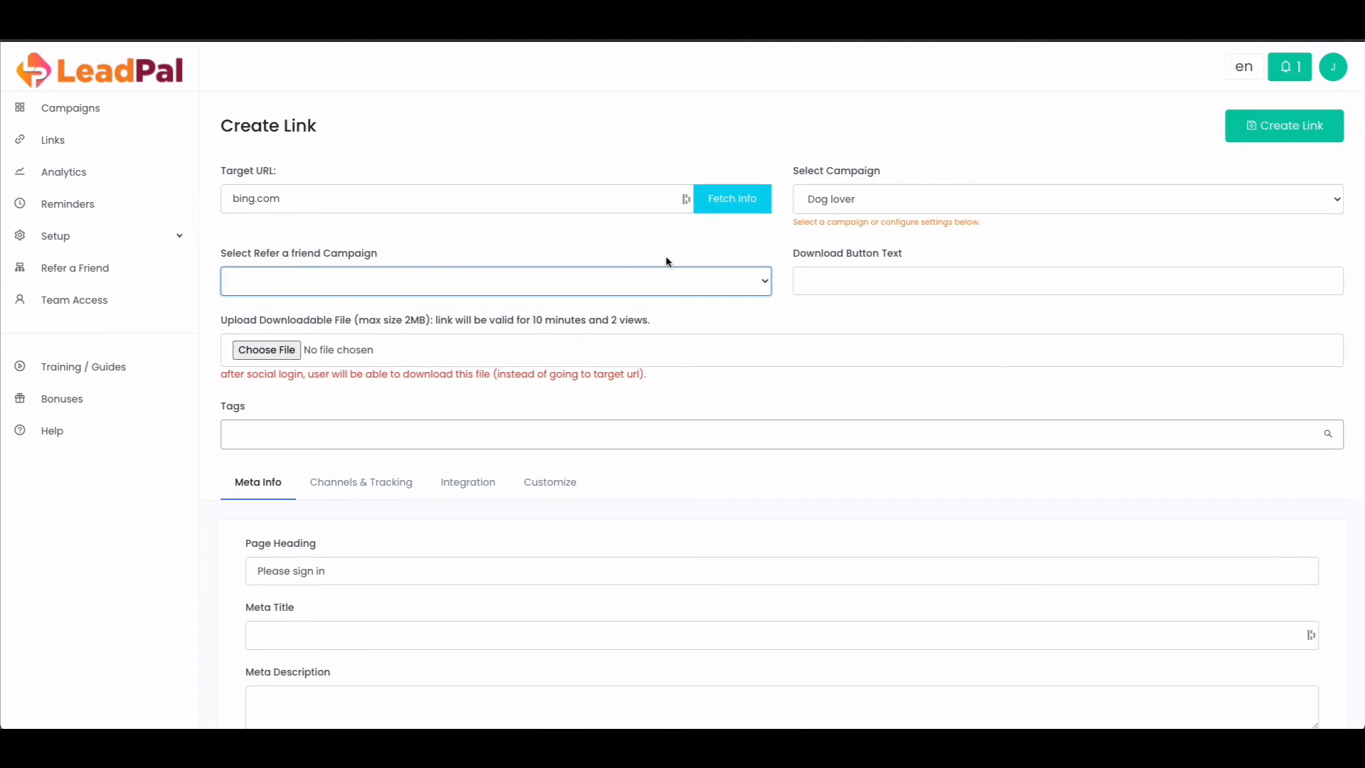
click(830, 275)
click(828, 277)
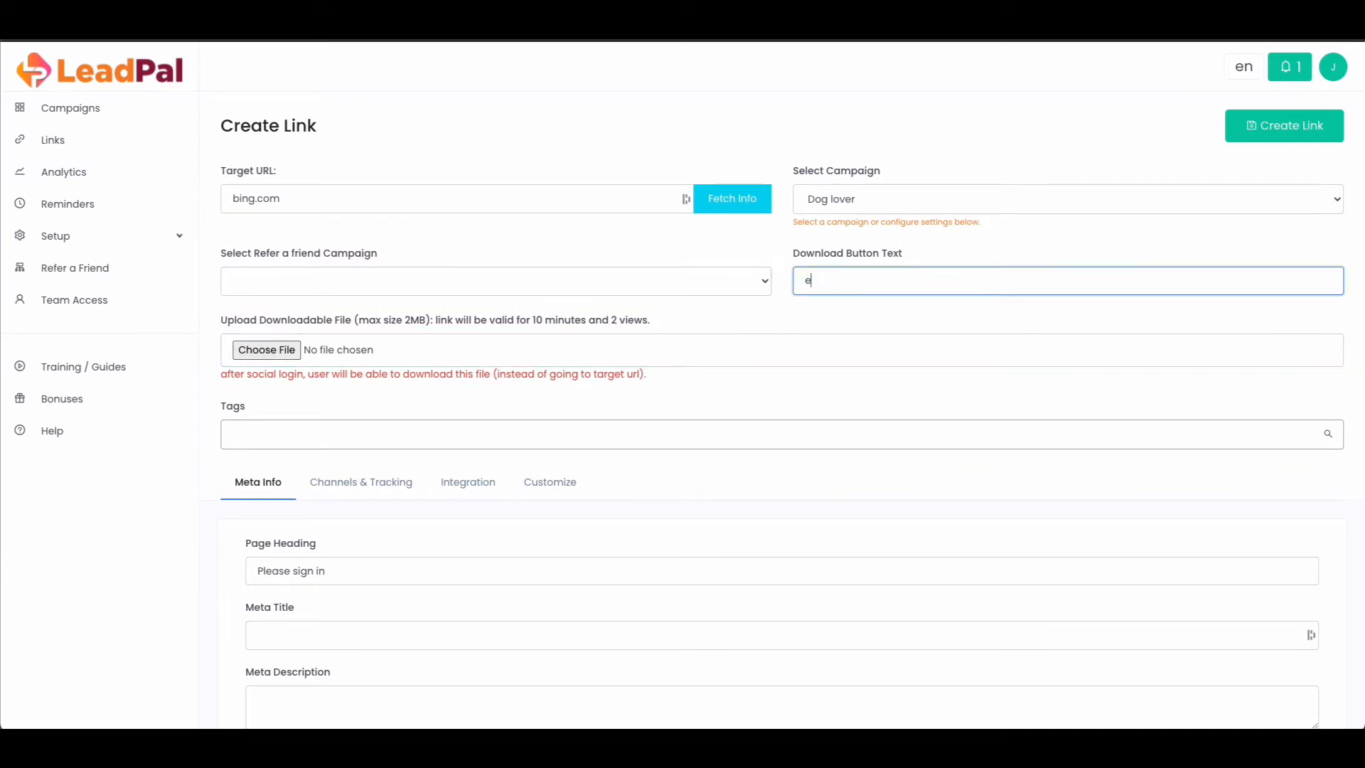
text(ebook Download)
- Review the link's downloadable file, tags and meta info fields, keeping the page heading "Please sign in"
scroll(498, 334, down, 1)
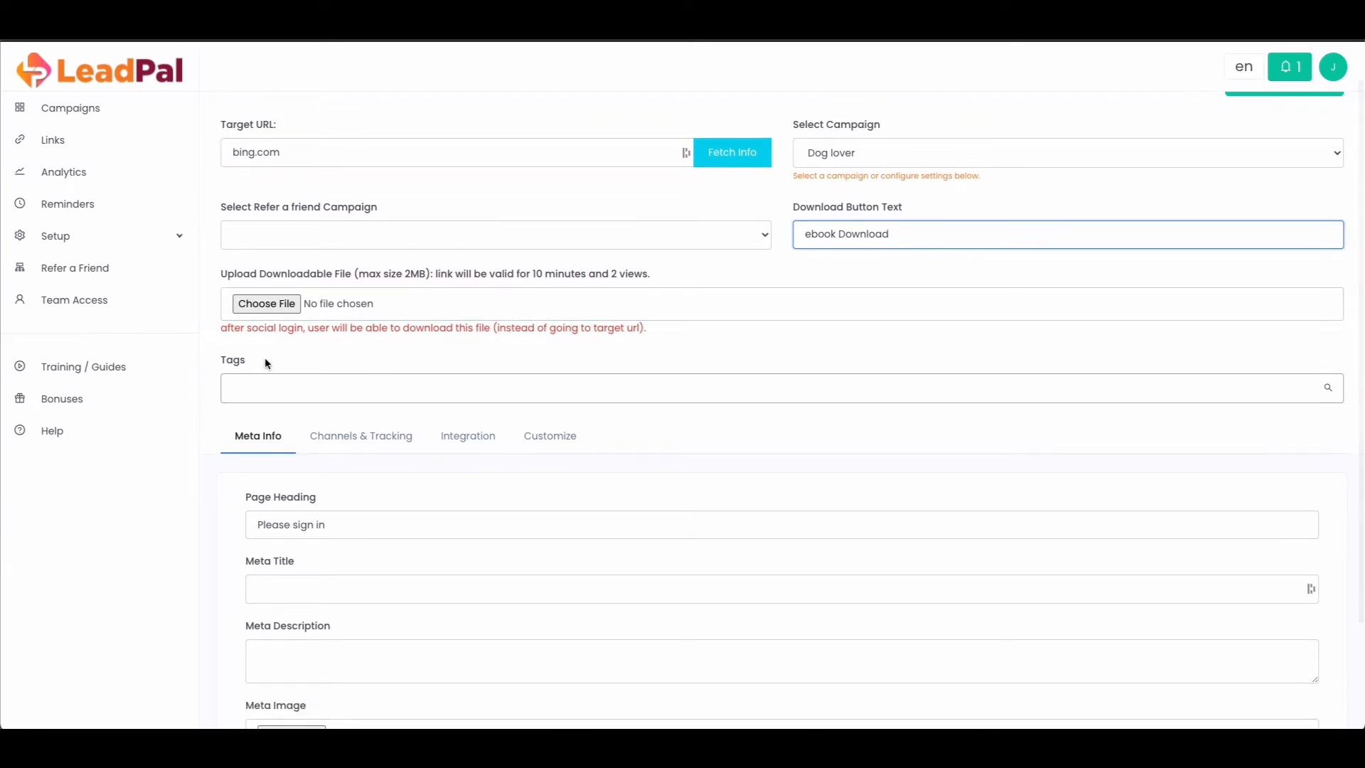
scroll(266, 361, down, 1)
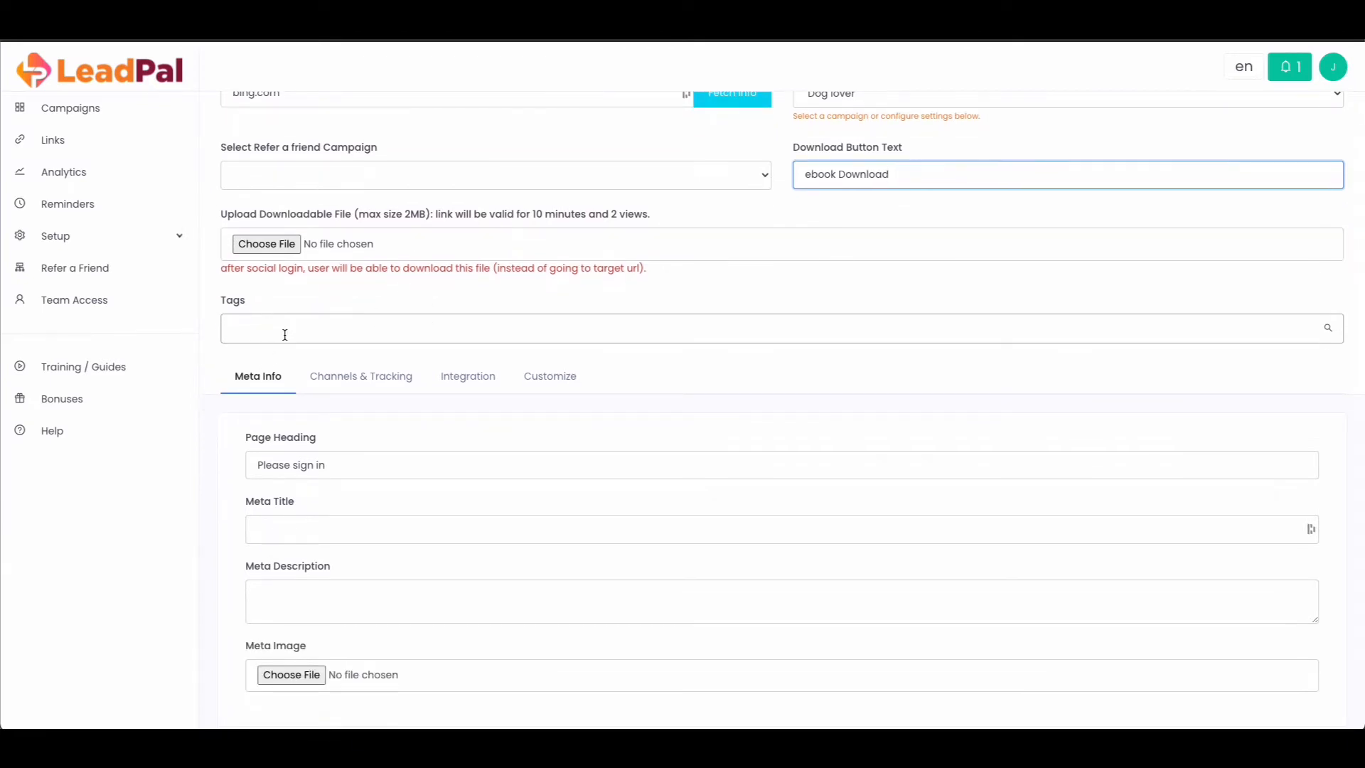
scroll(296, 337, down, 1)
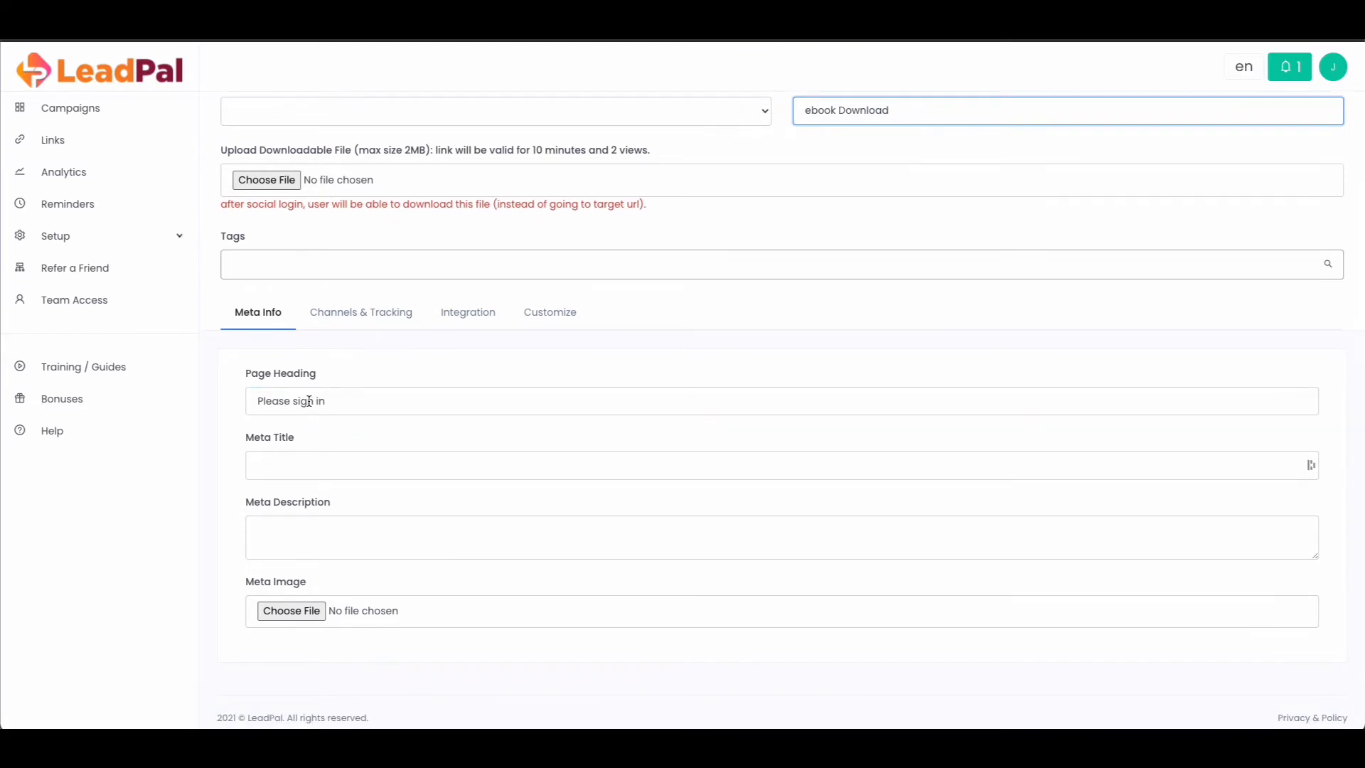
click(354, 403)
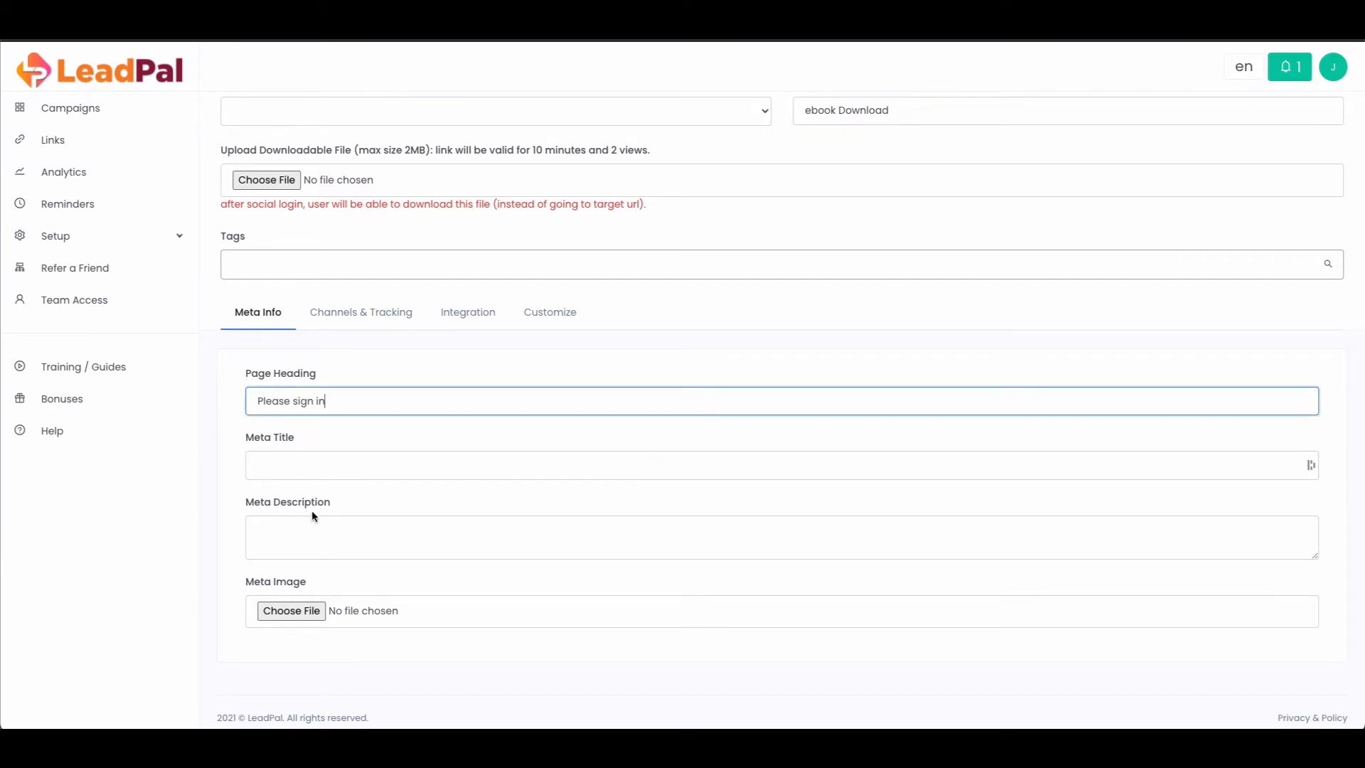
scroll(312, 516, down, 1)
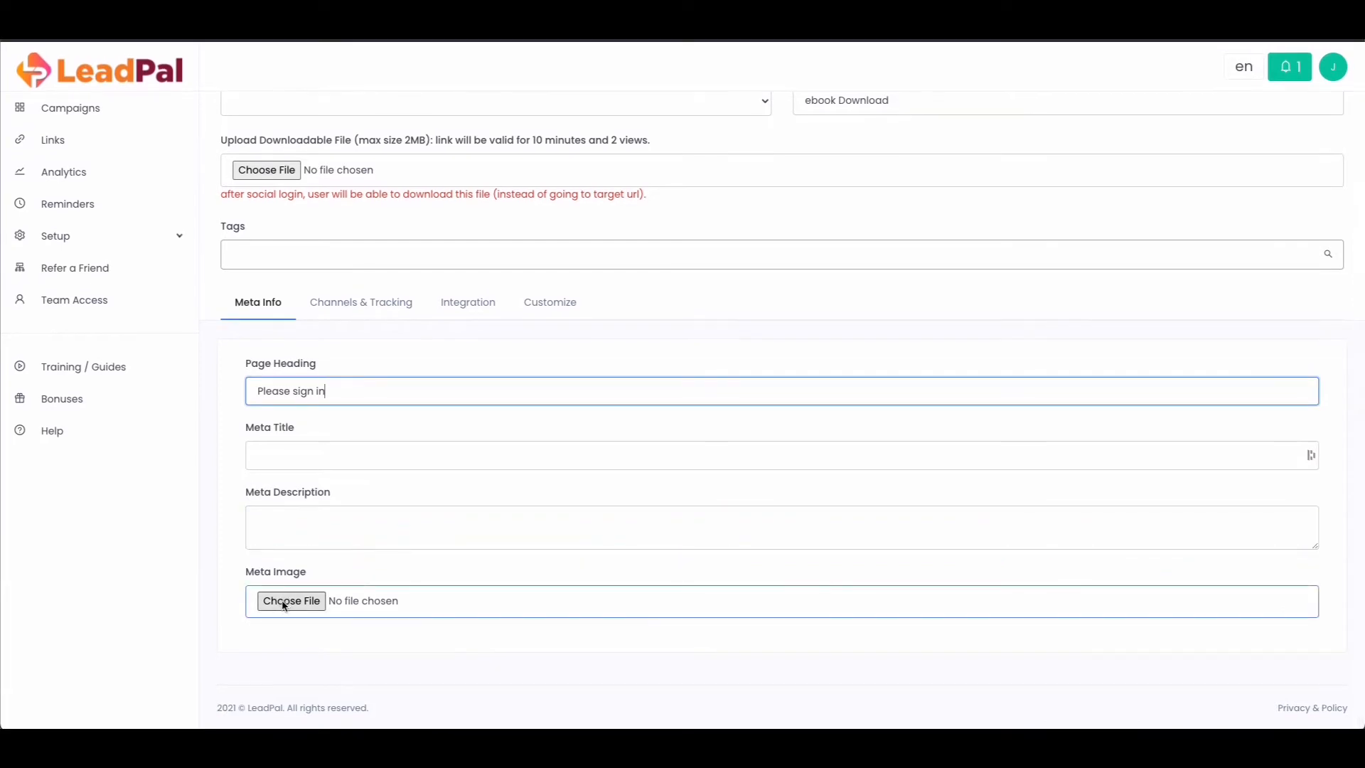
scroll(428, 428, up, 1)
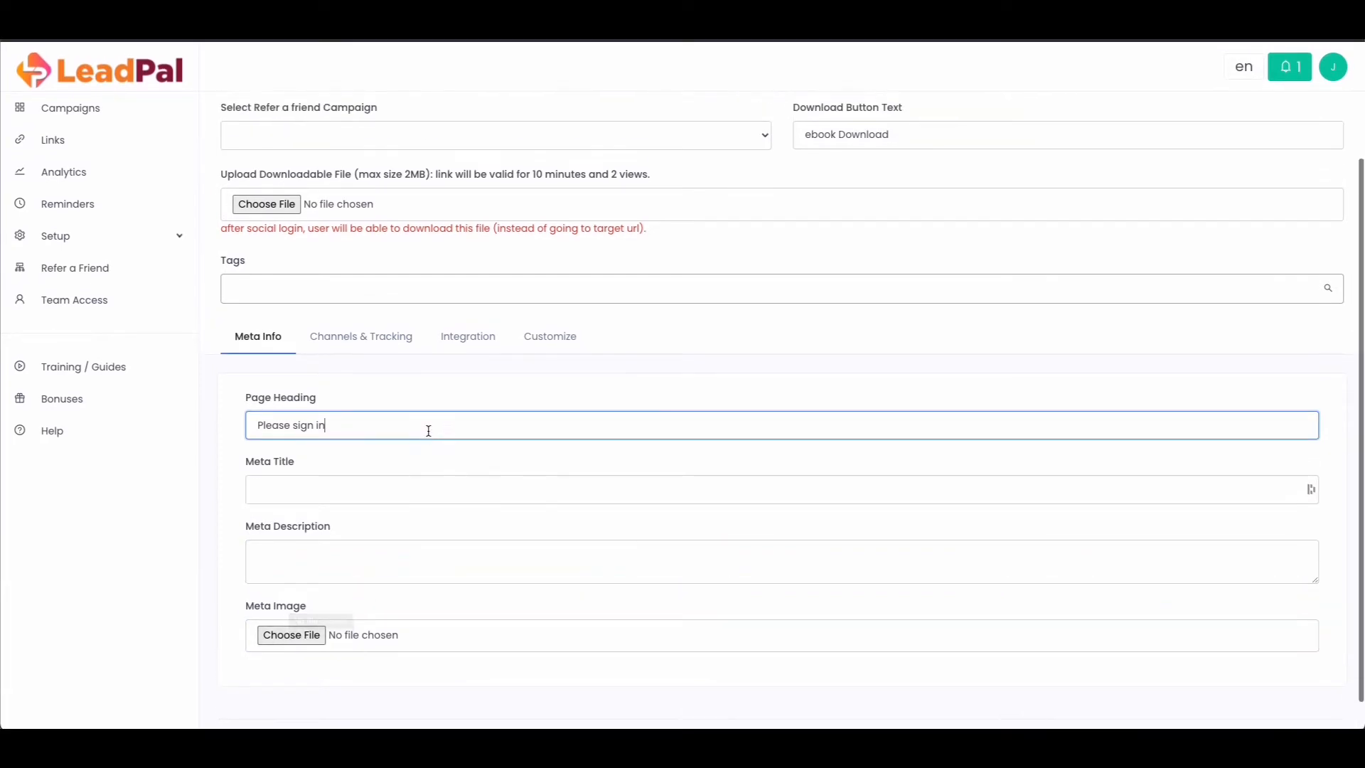
- View the link's channels and tracking settings and dismiss the Dashlane offer to save the website
click(357, 342)
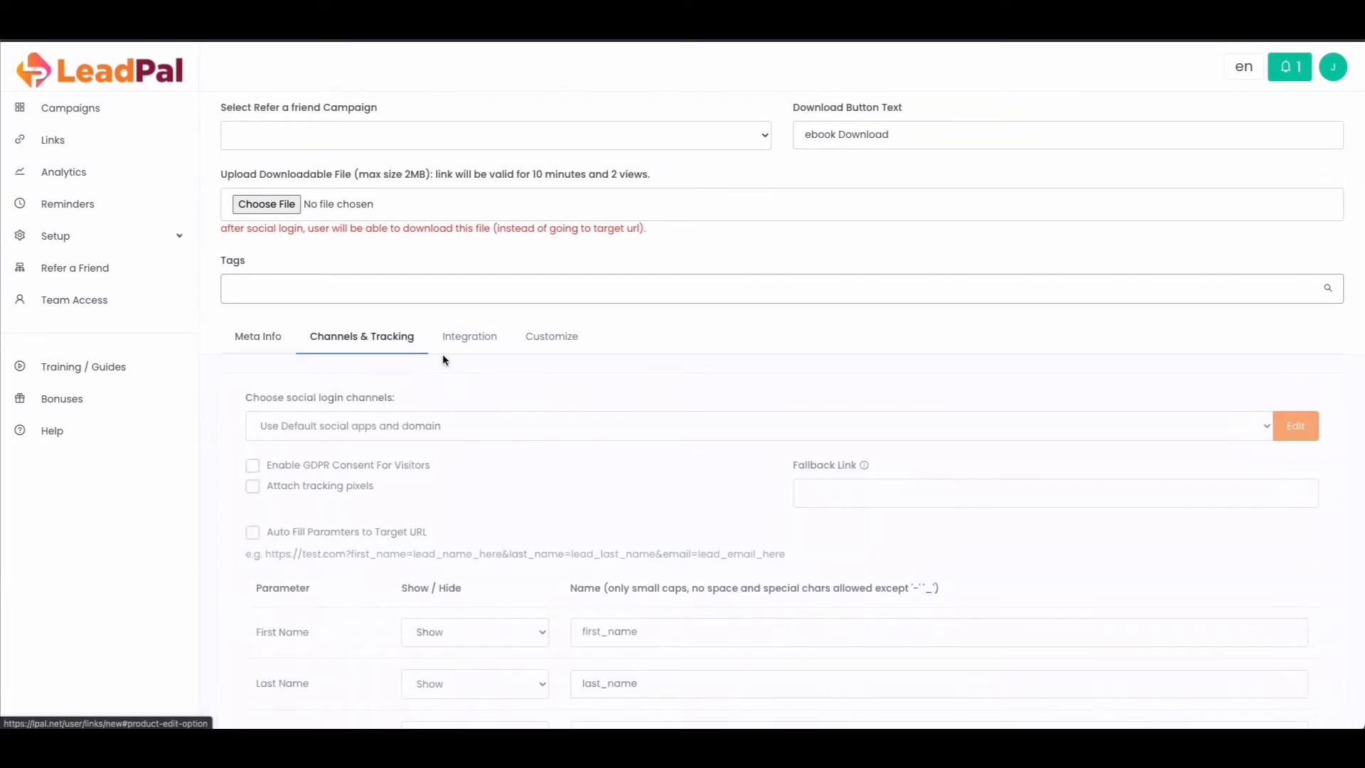
scroll(548, 407, down, 1)
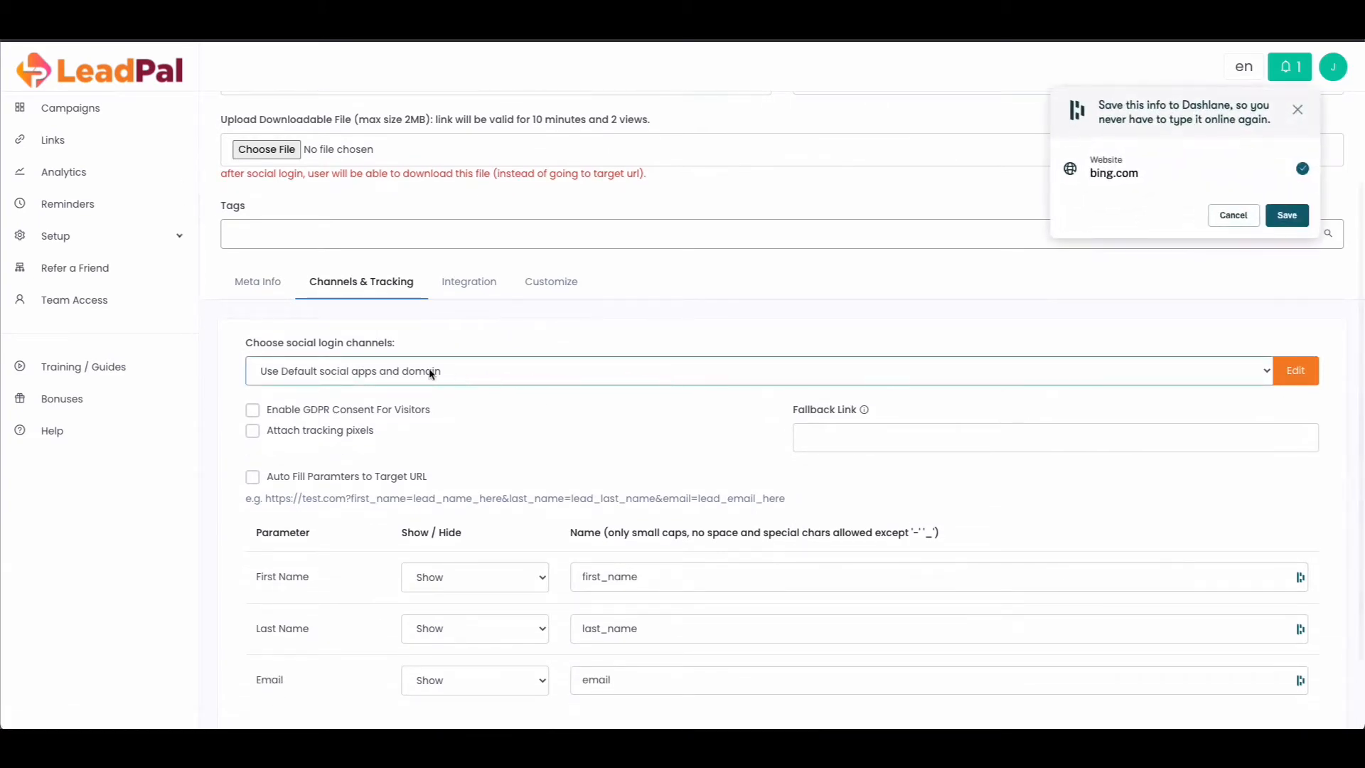
click(1297, 109)
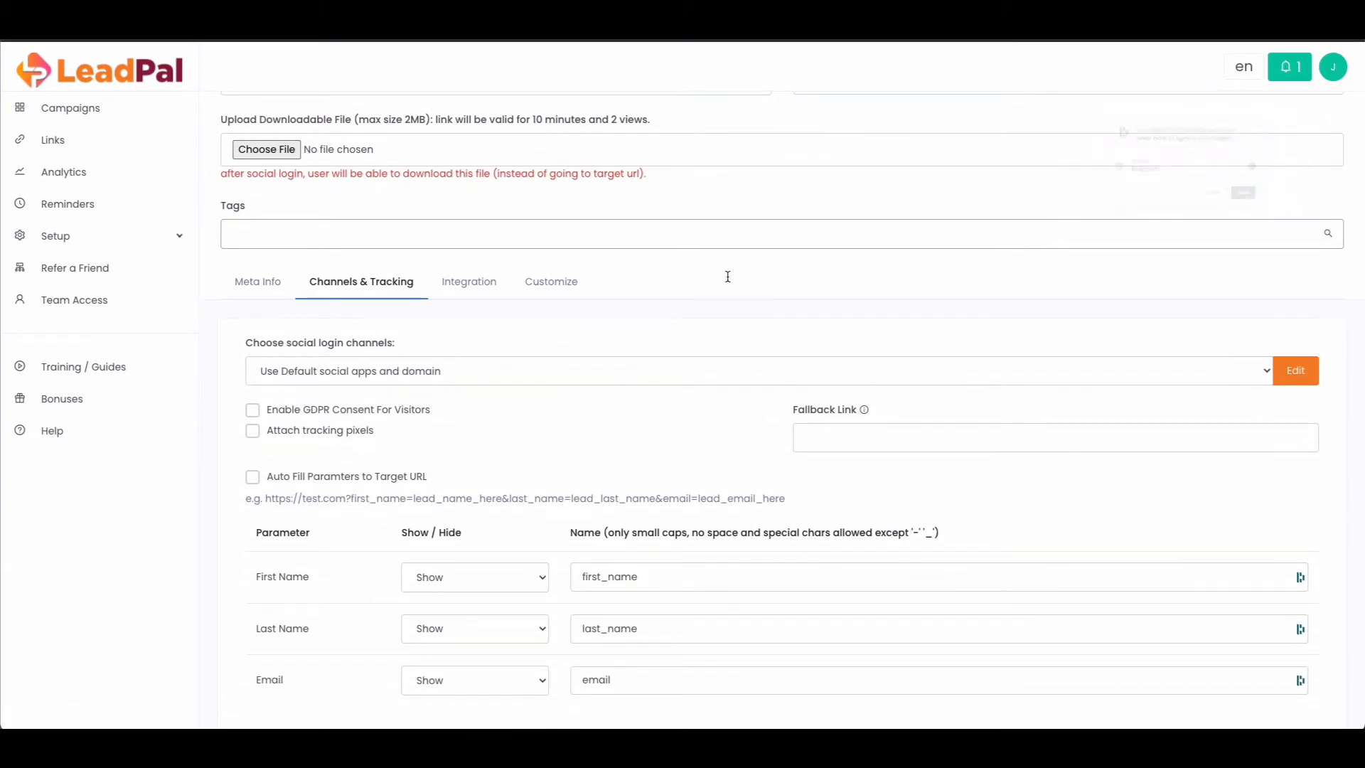
- Enable GDPR consent for visitors in the new link's channels and tracking settings
scroll(452, 377, down, 1)
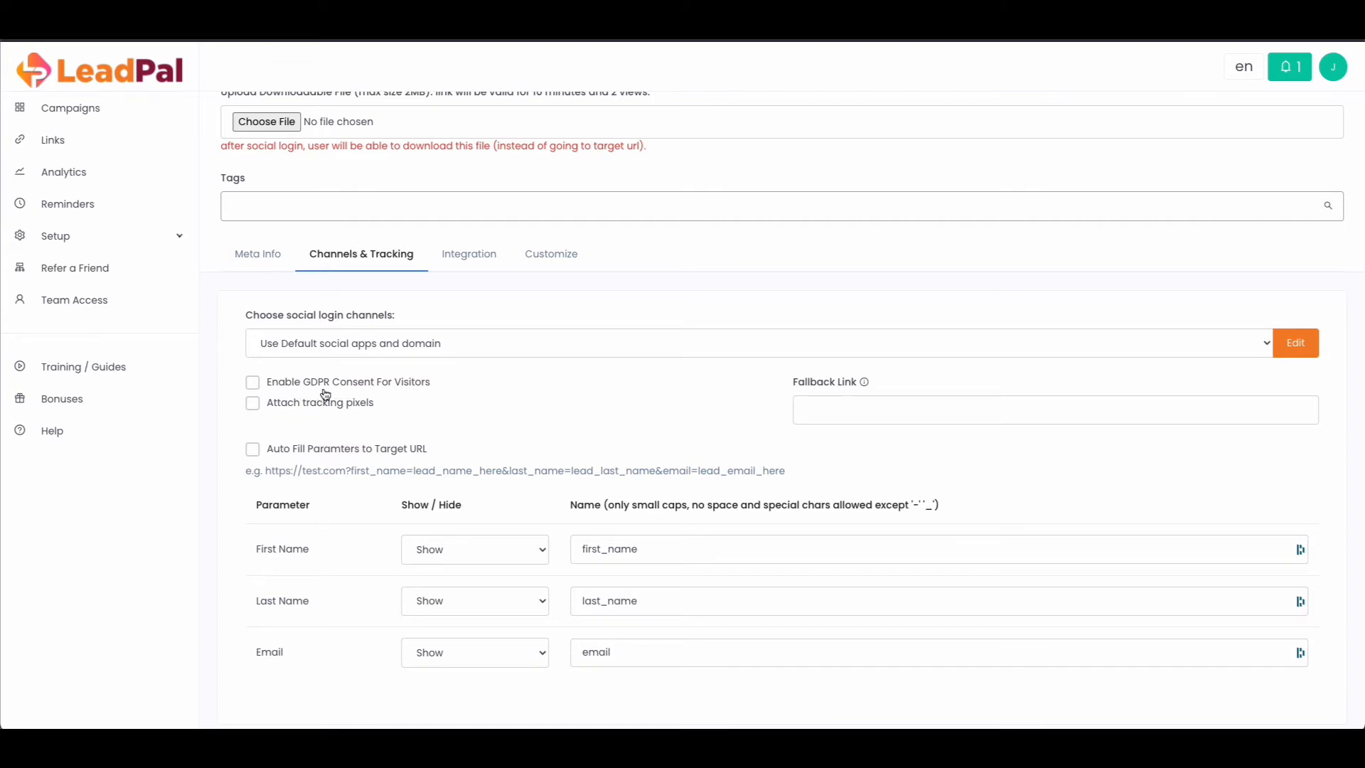
click(254, 384)
scroll(565, 387, down, 1)
- Set the fallback link to yahoo.com and create the link
click(839, 363)
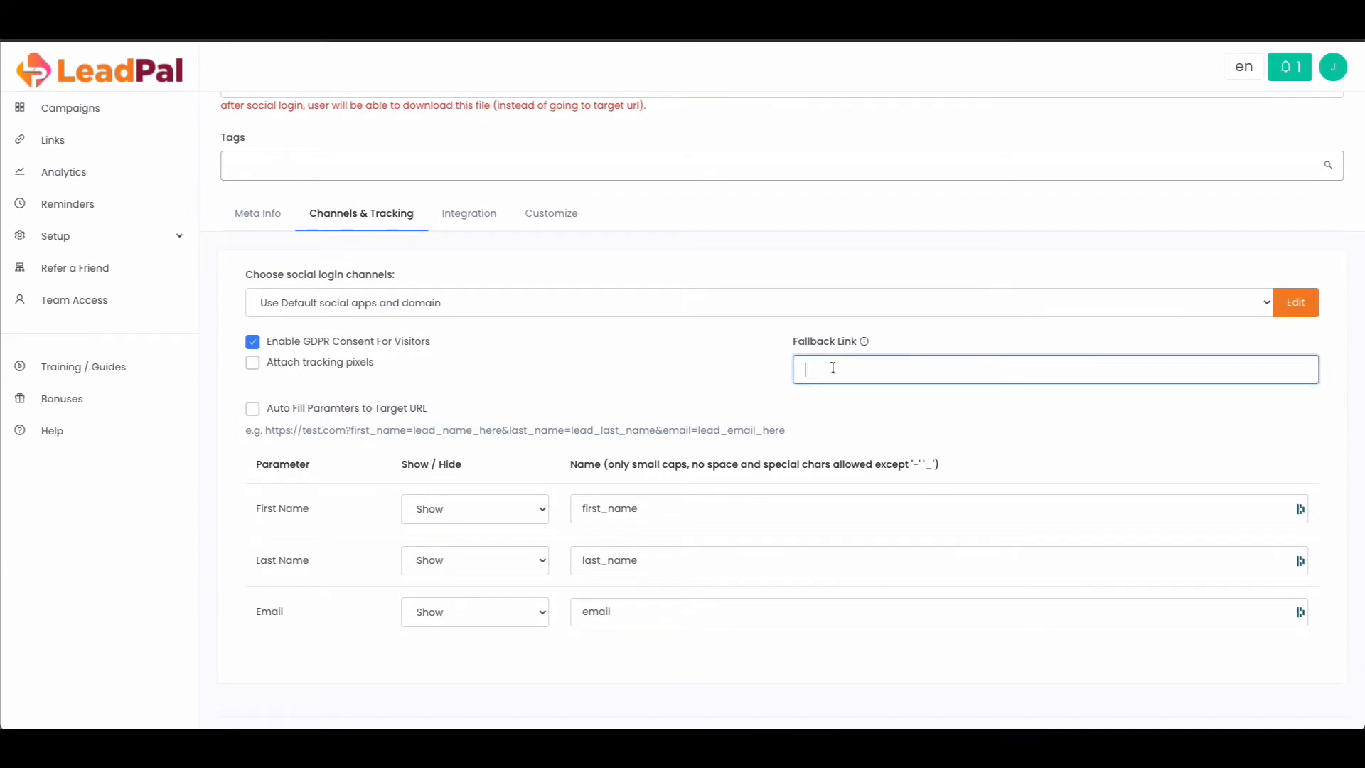
text(yahoo.com)
scroll(592, 330, down, 1)
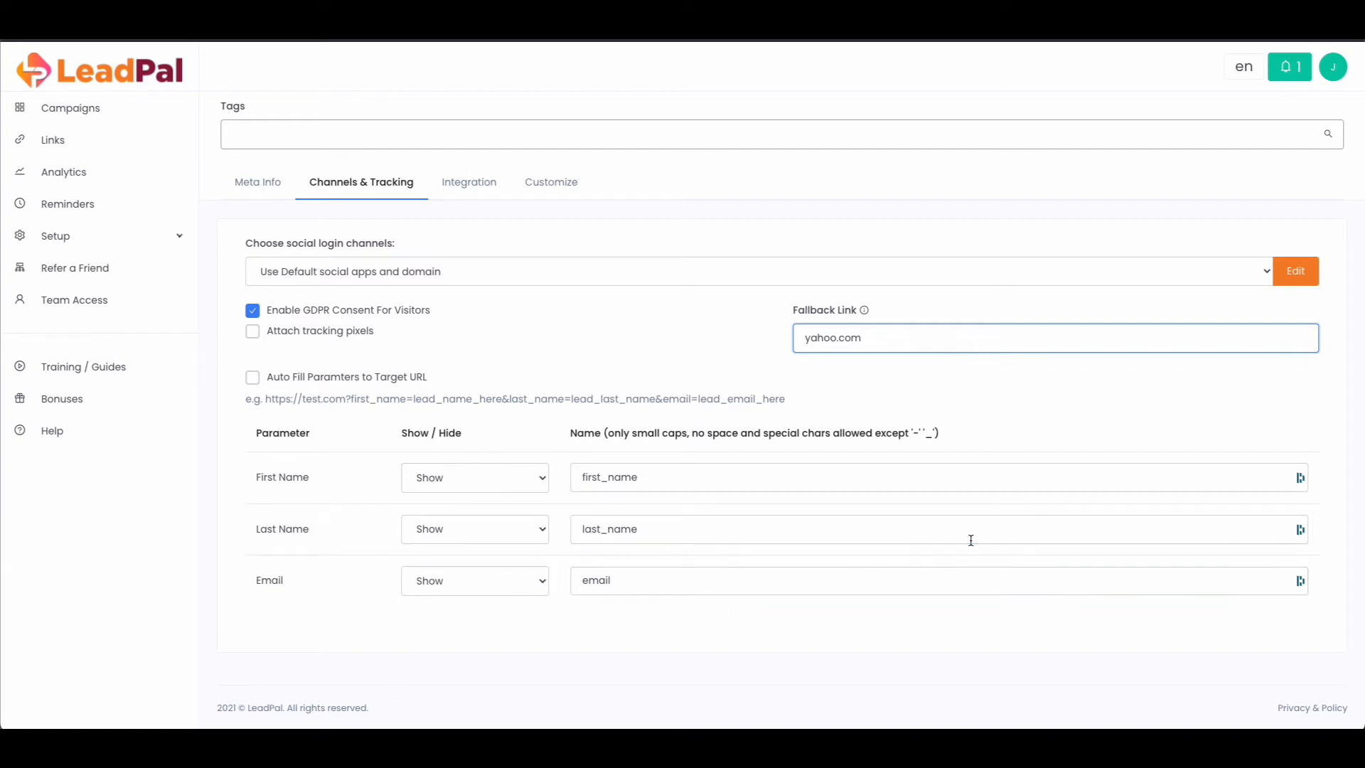
scroll(970, 540, up, 5)
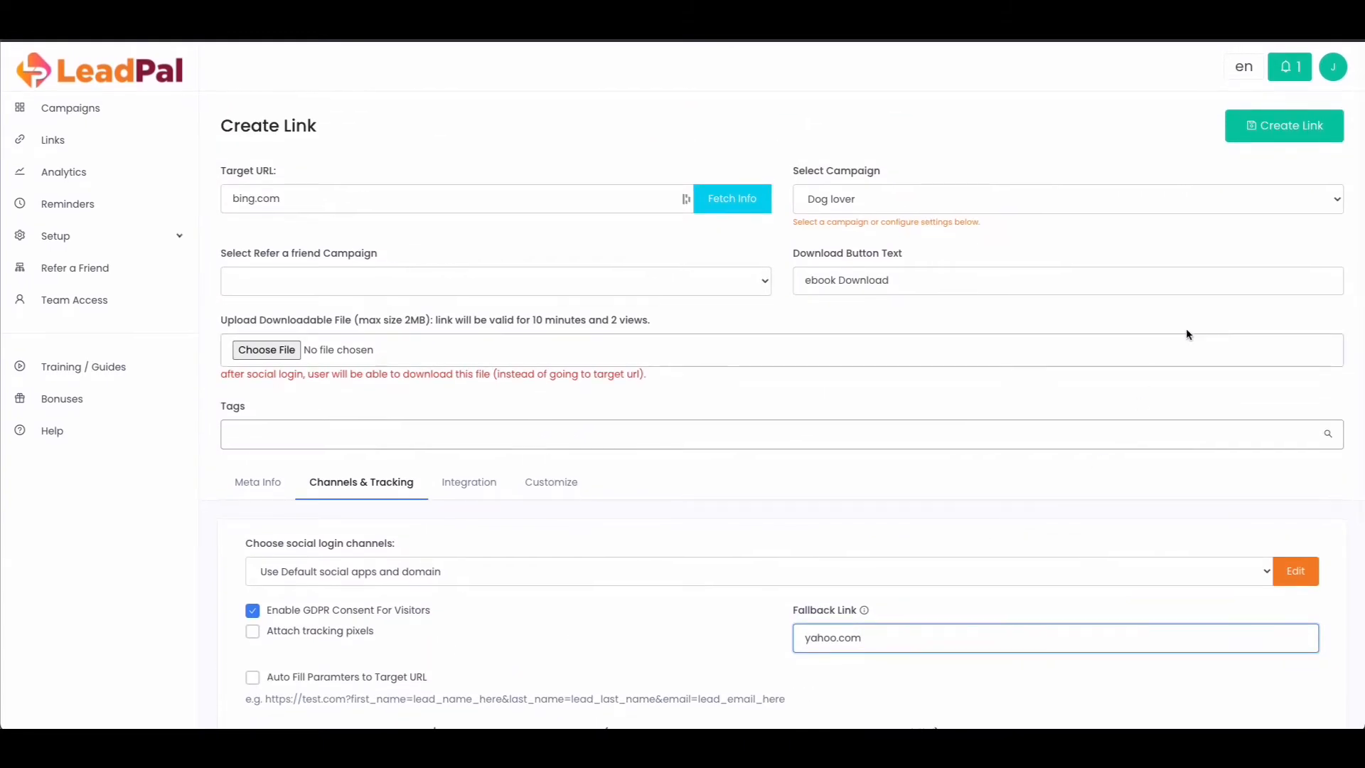
click(1278, 135)
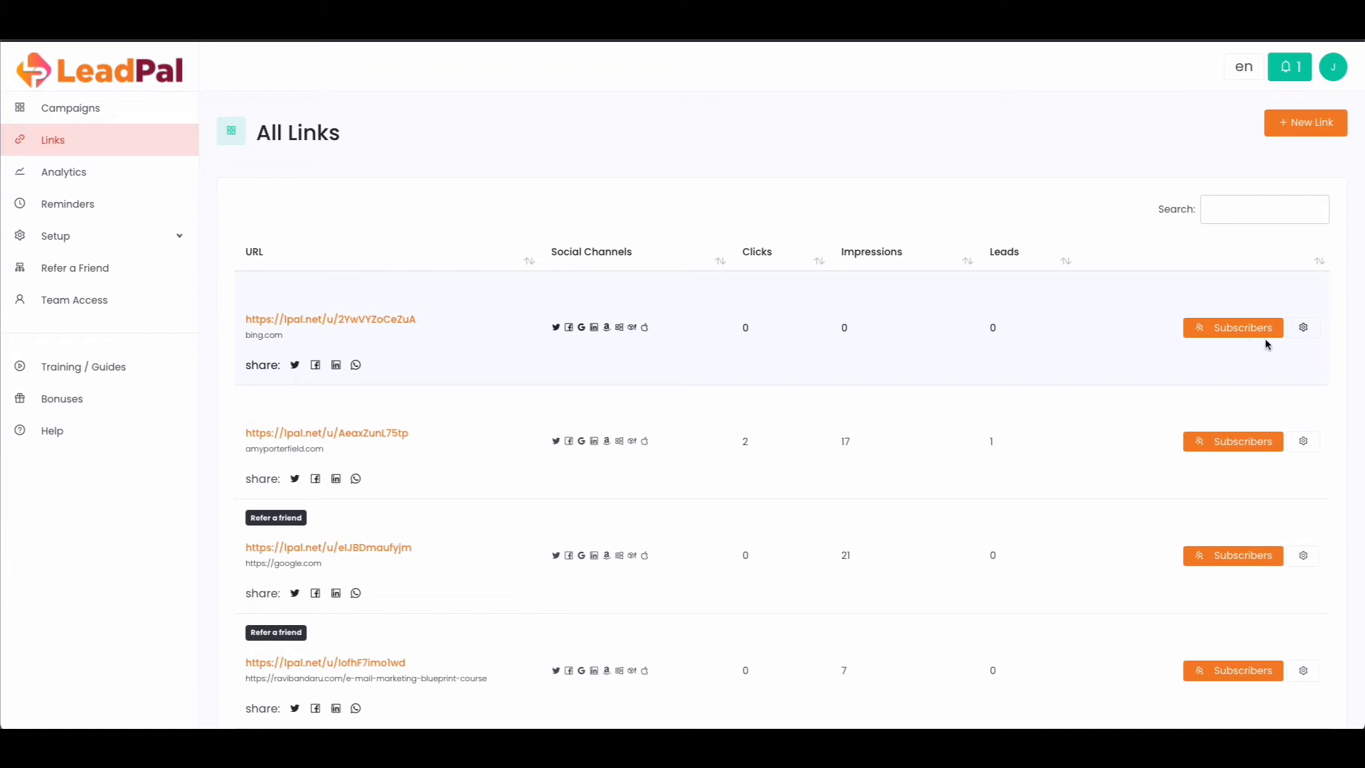
- View the embeddable social login button codes for the bing.com link, and return to its options in the links list
click(1301, 329)
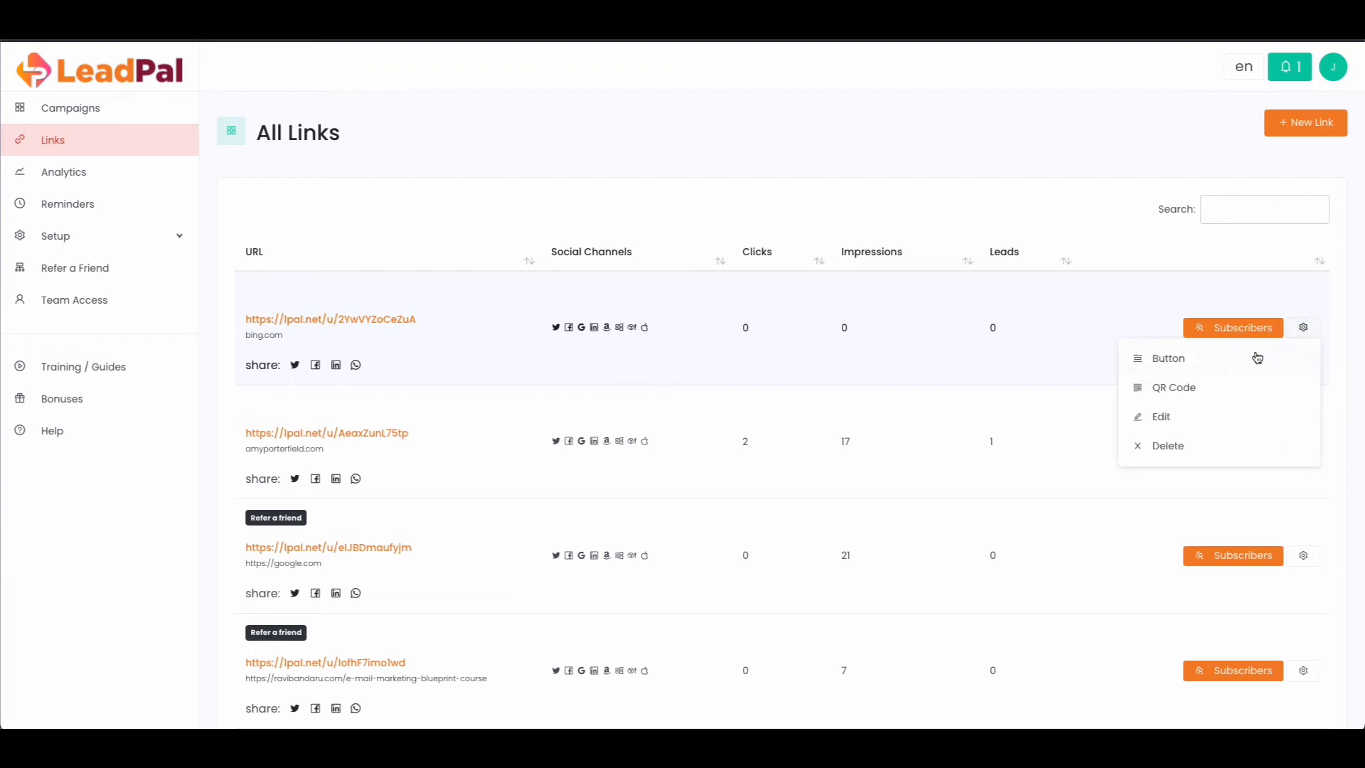
click(1169, 360)
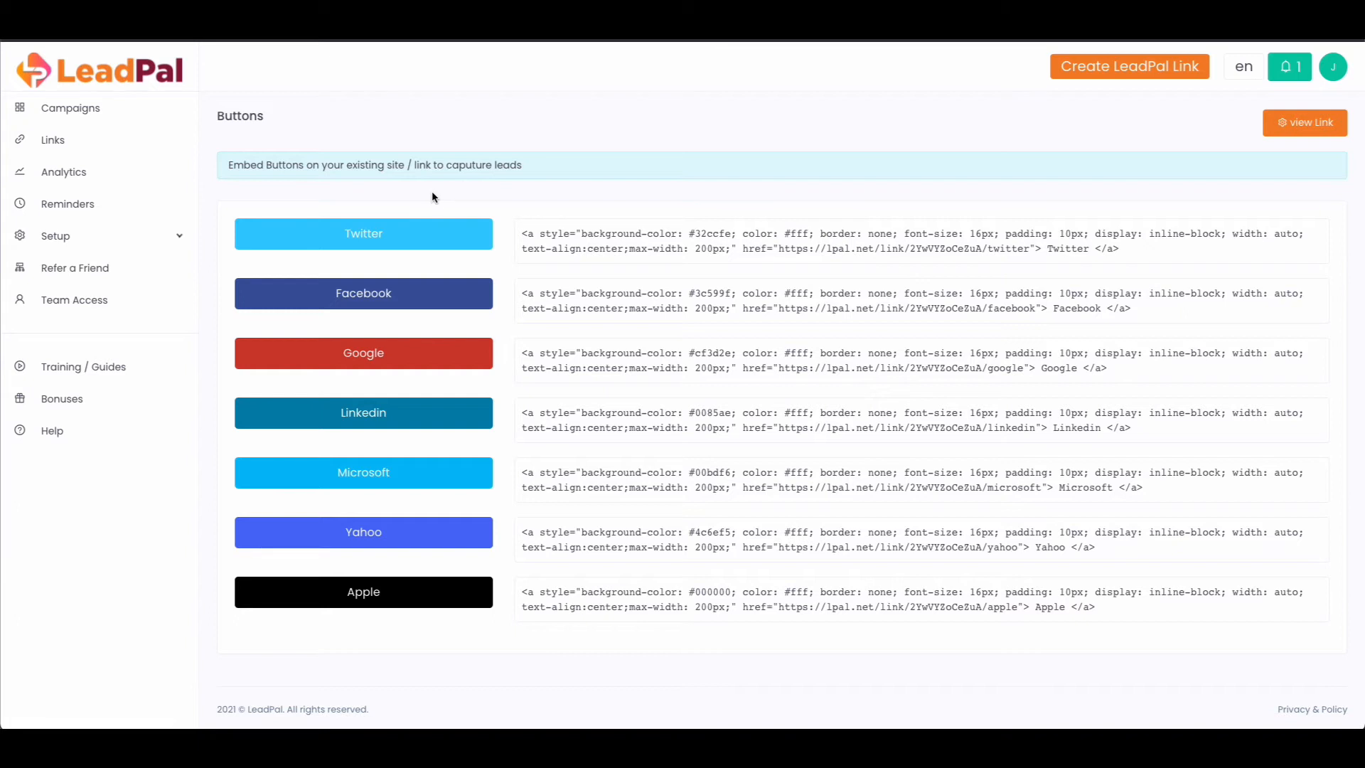
right_click(406, 106)
click(425, 116)
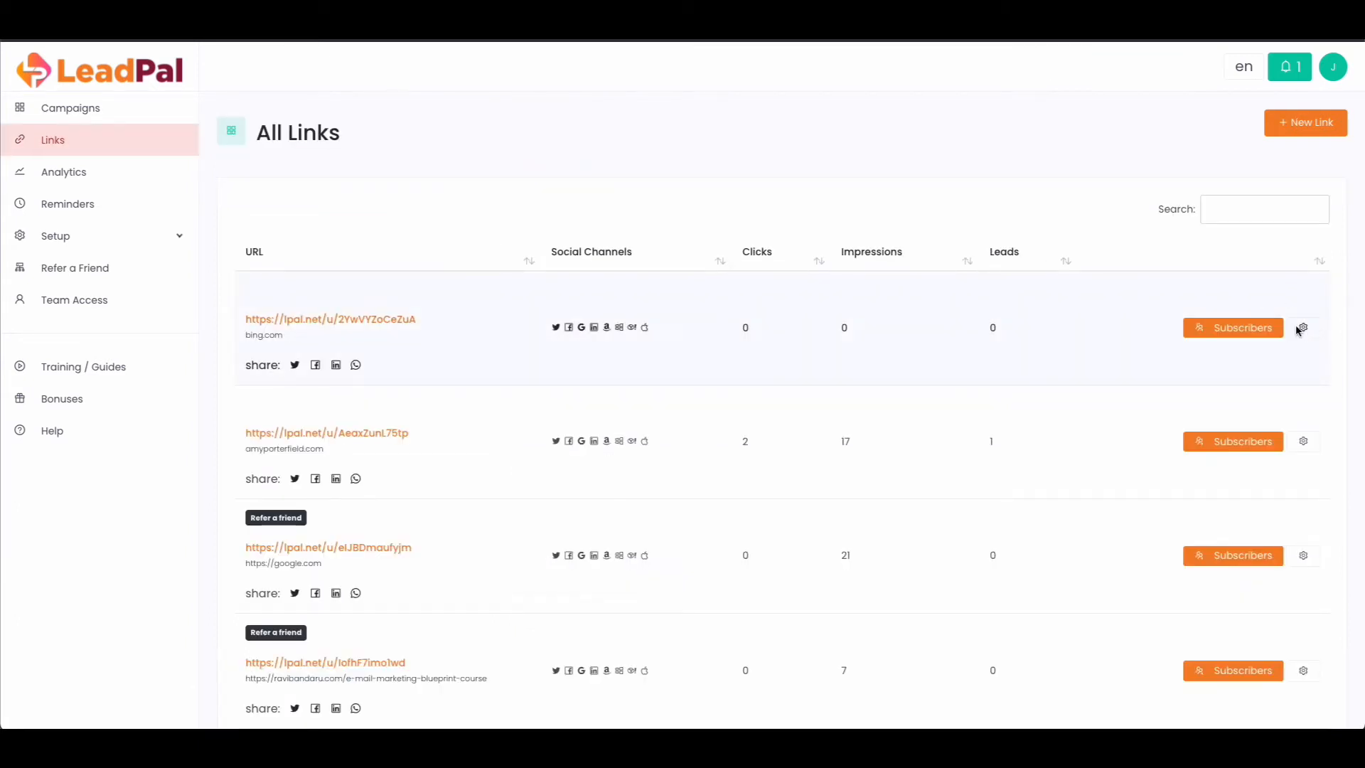
click(1300, 329)
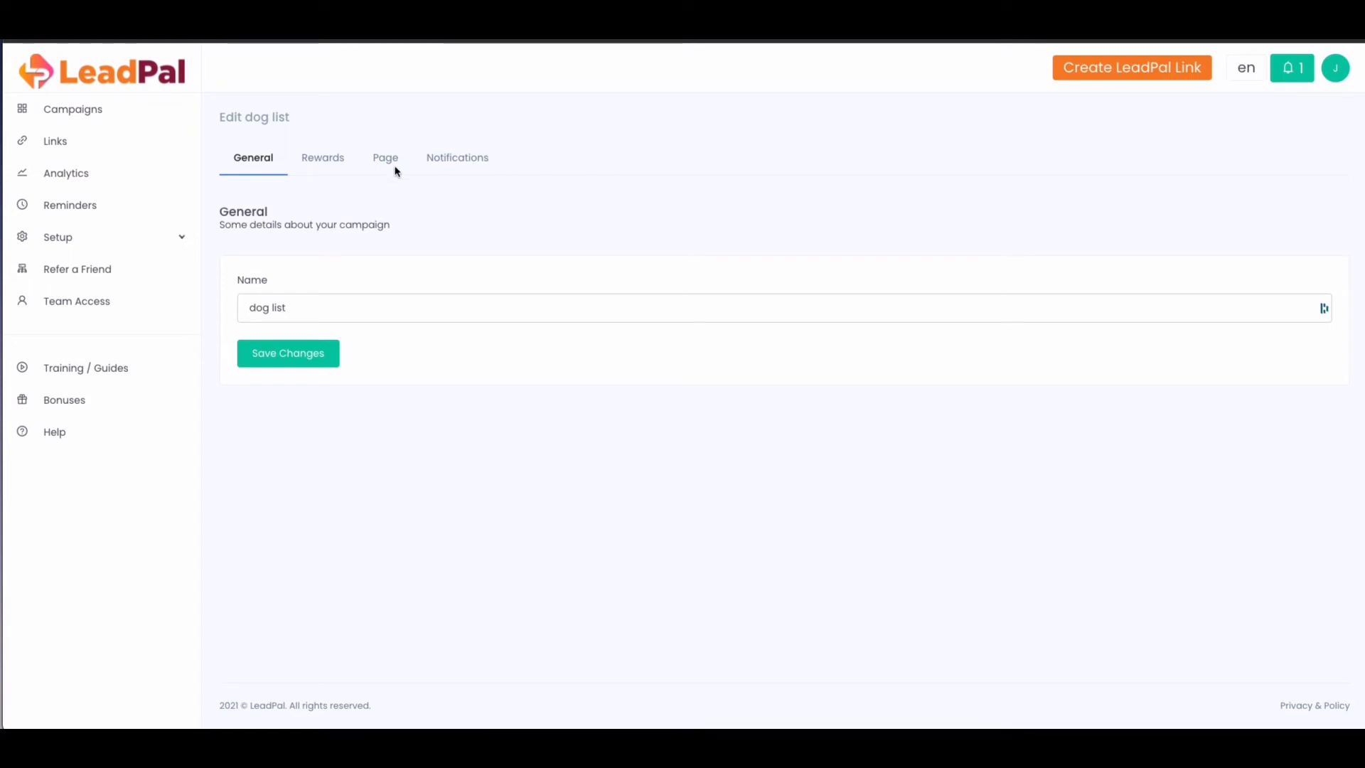
- Review the leads and email charts and the date range in the analytics, and go to the reminders
click(74, 179)
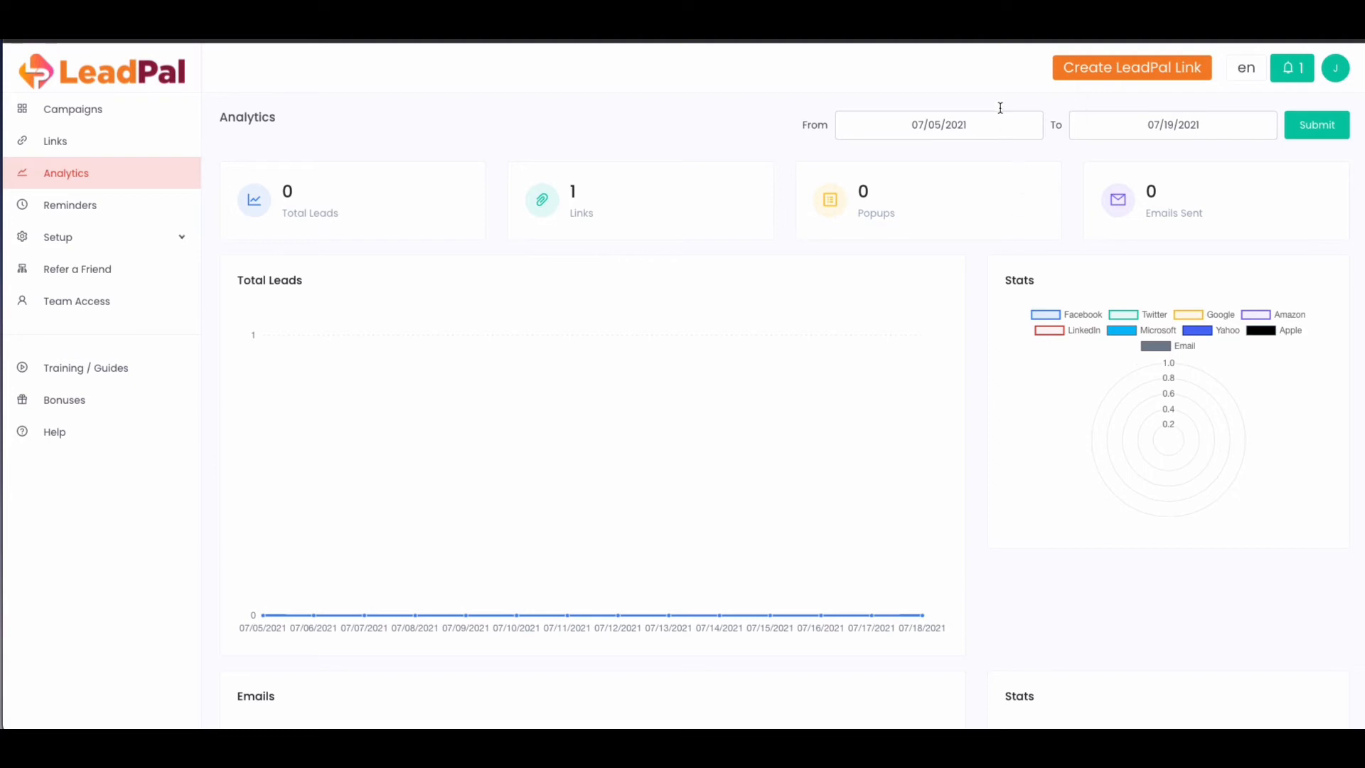
click(979, 134)
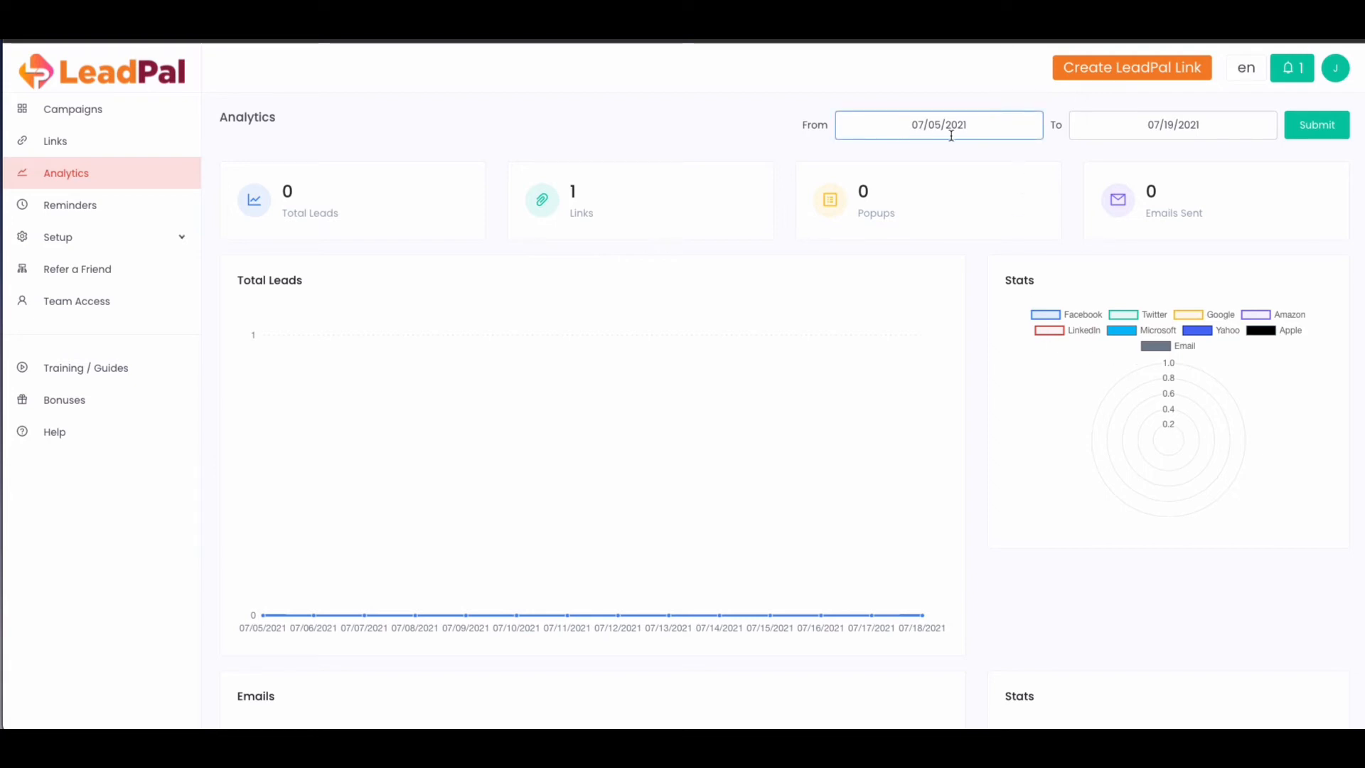
click(1150, 135)
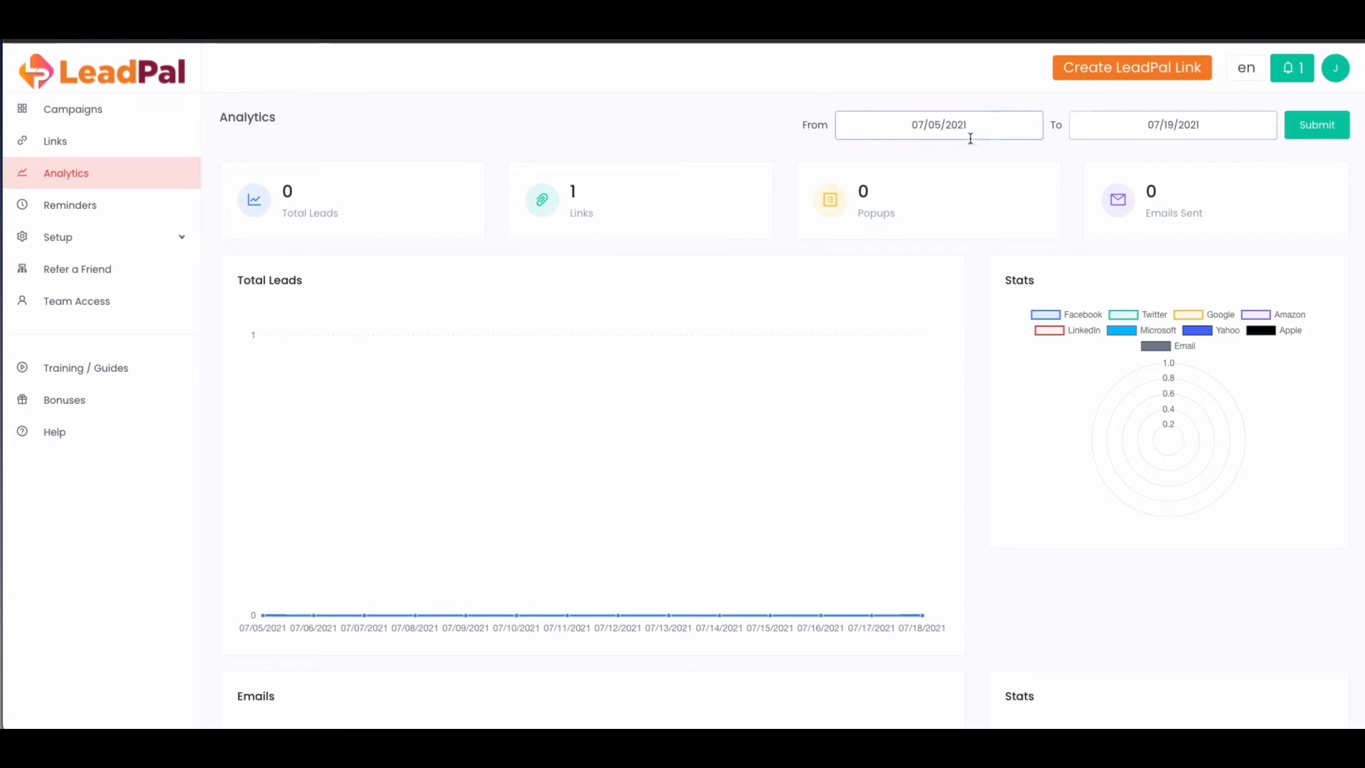
scroll(552, 297, down, 6)
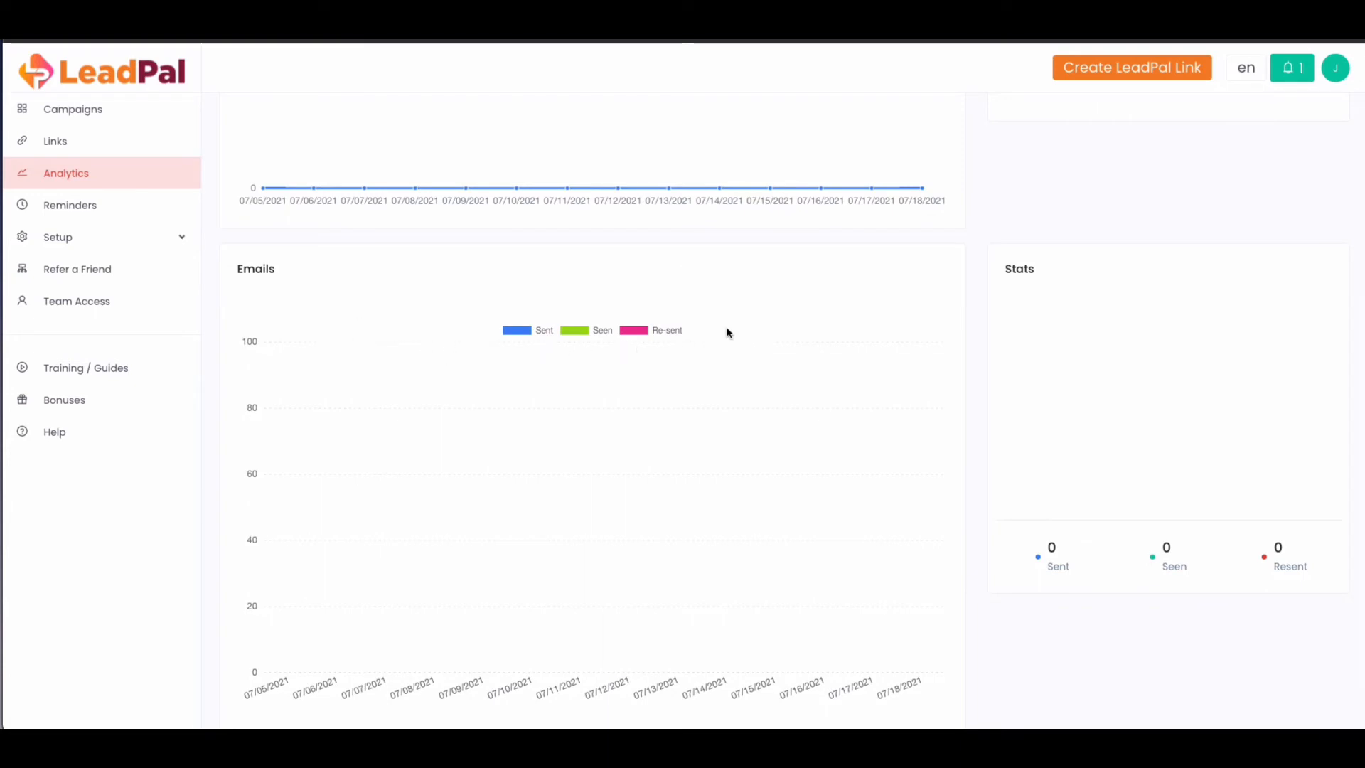
scroll(727, 332, down, 1)
scroll(727, 332, up, 6)
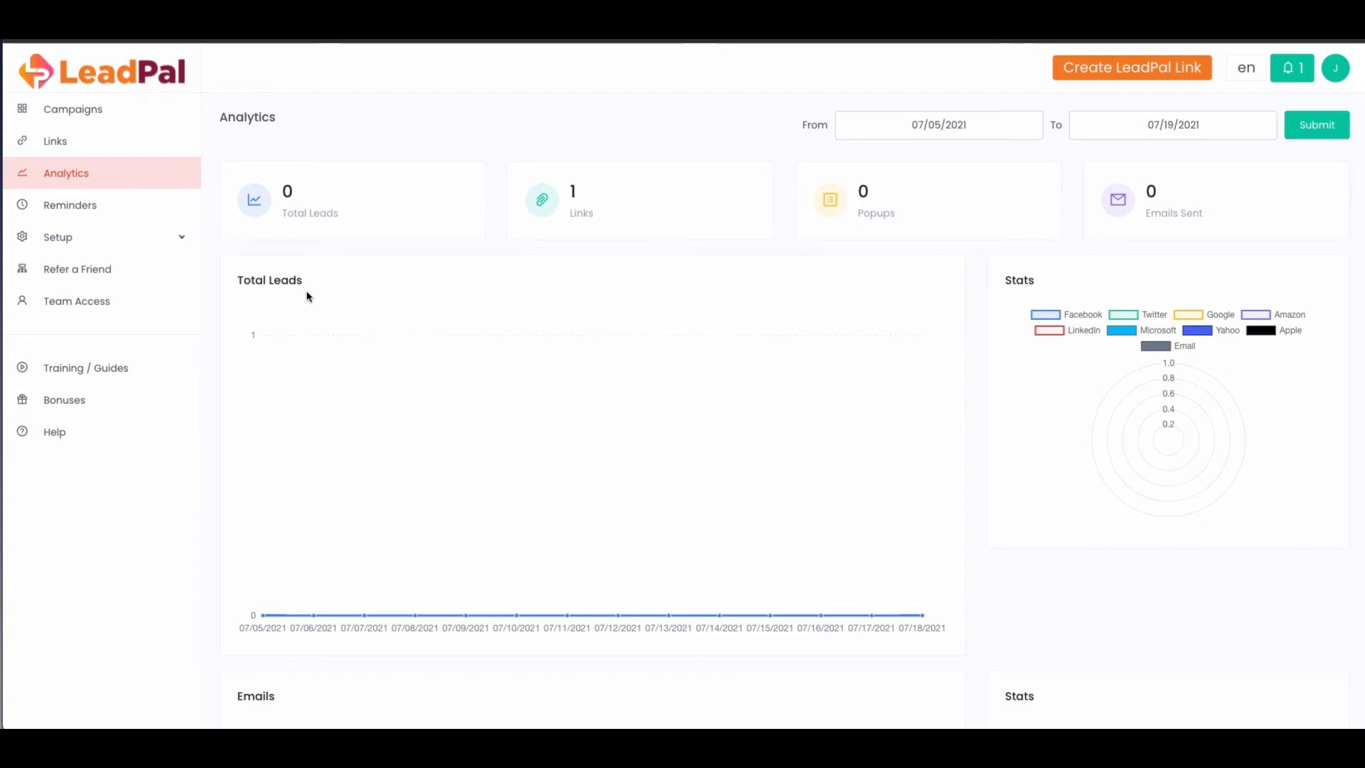
click(90, 214)
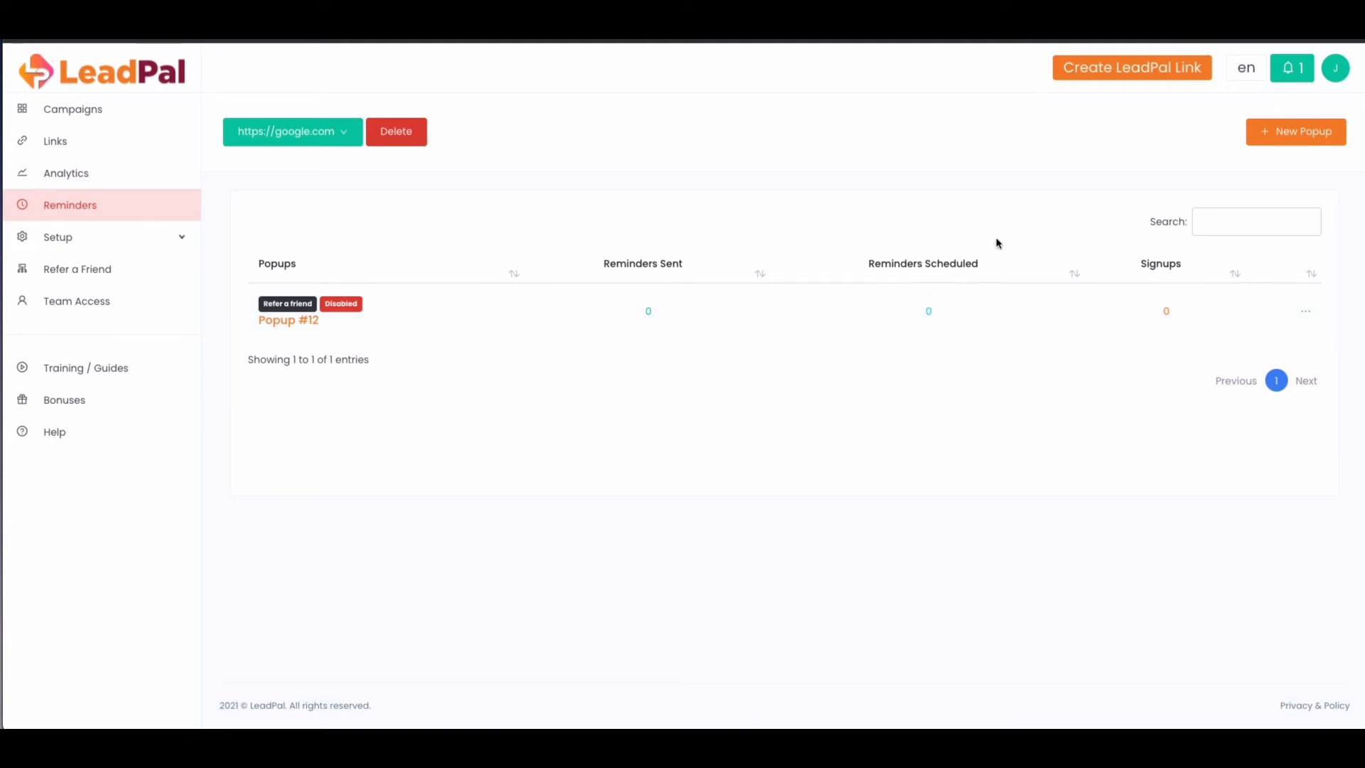
click(1284, 141)
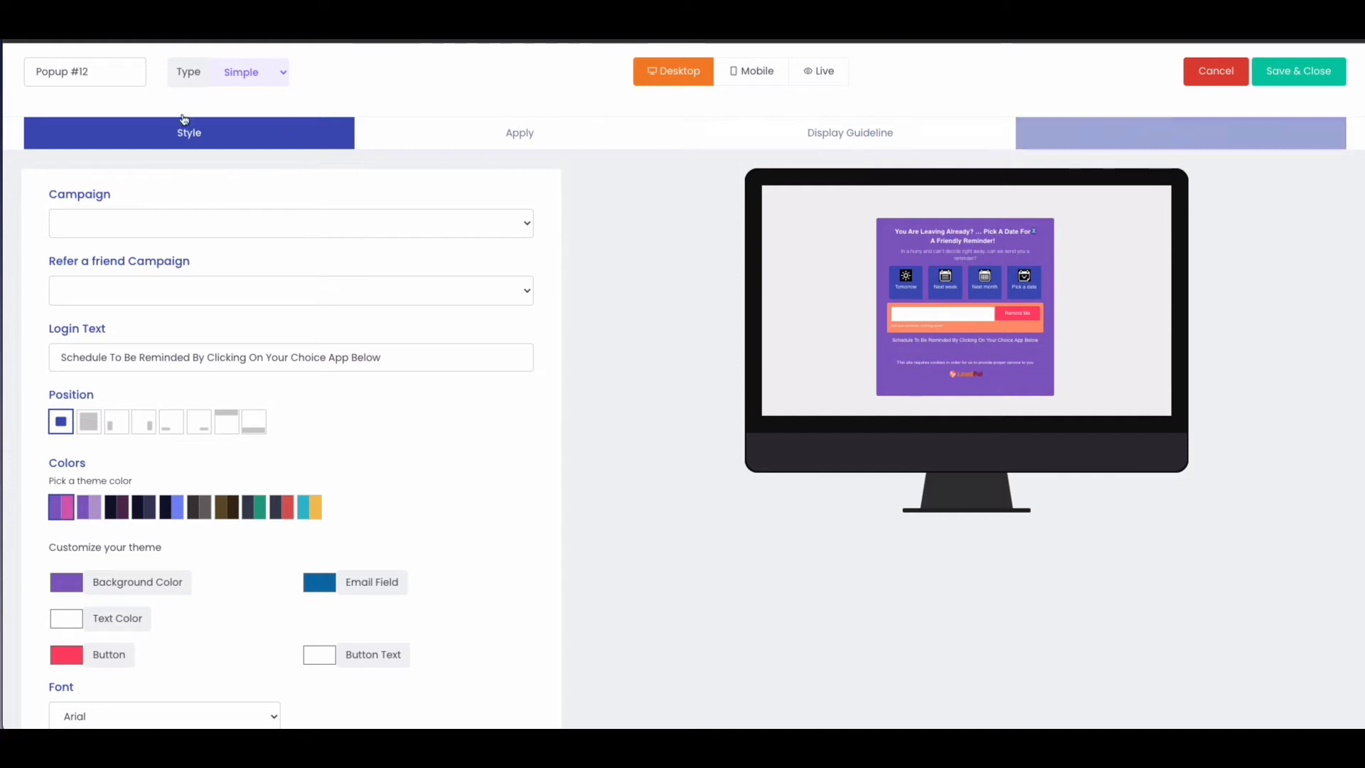
right_click(407, 85)
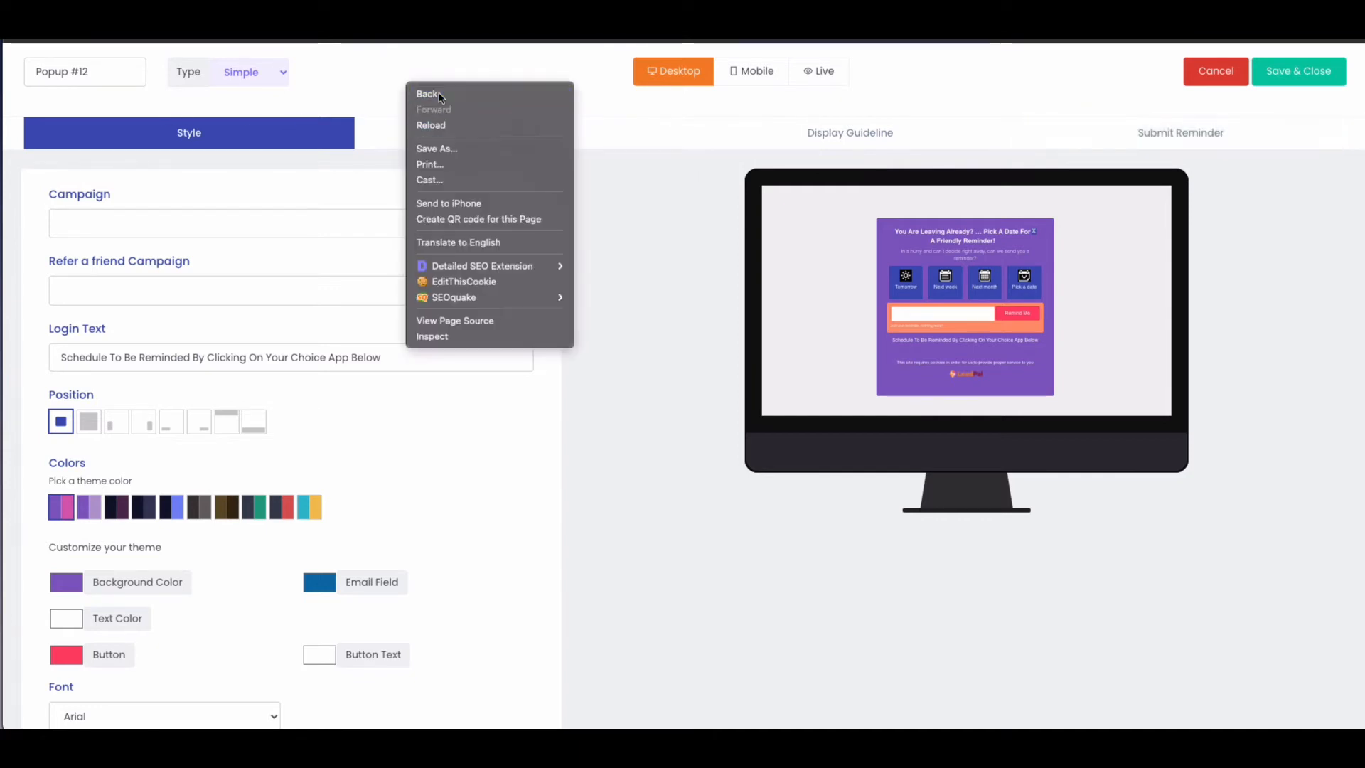
click(427, 93)
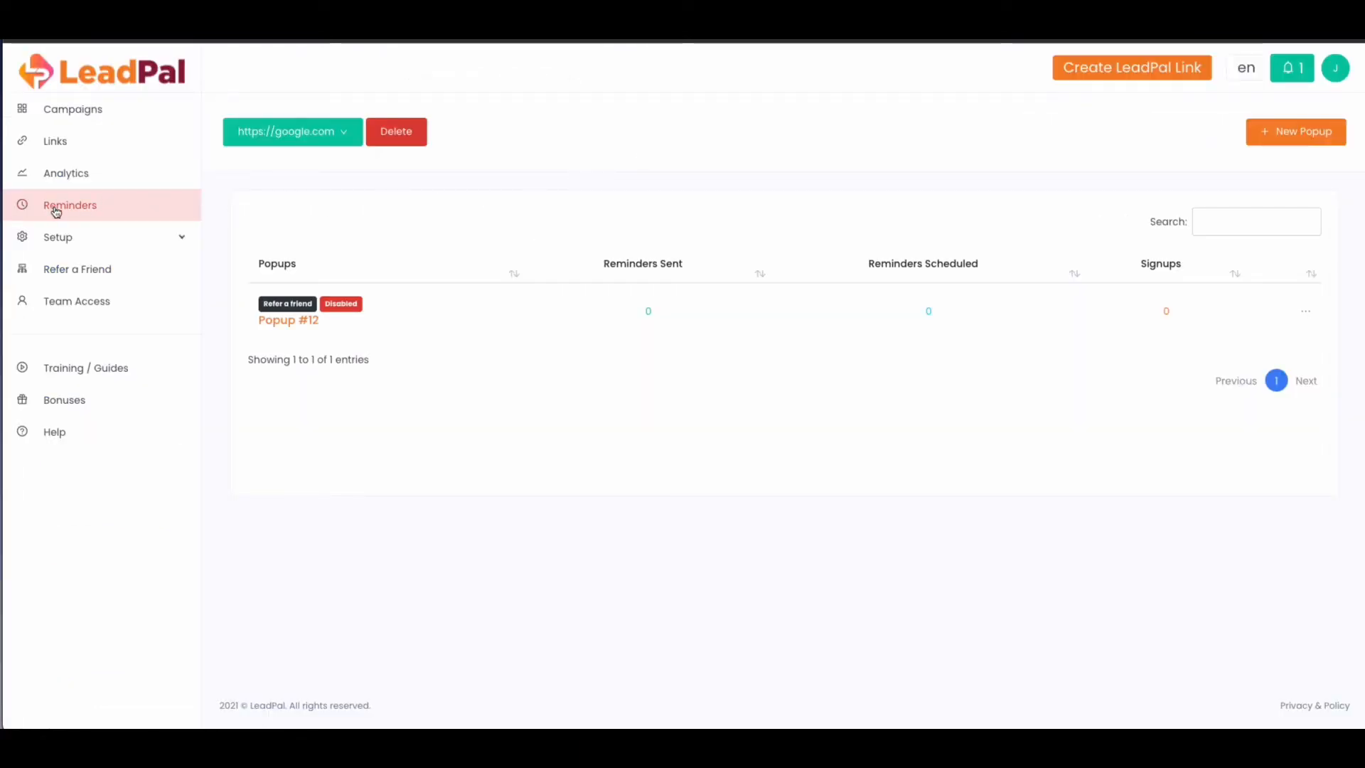
- Start a new reminder popup and assign it the "Dog lover" campaign and the "dog list" refer-a-friend campaign
click(1290, 135)
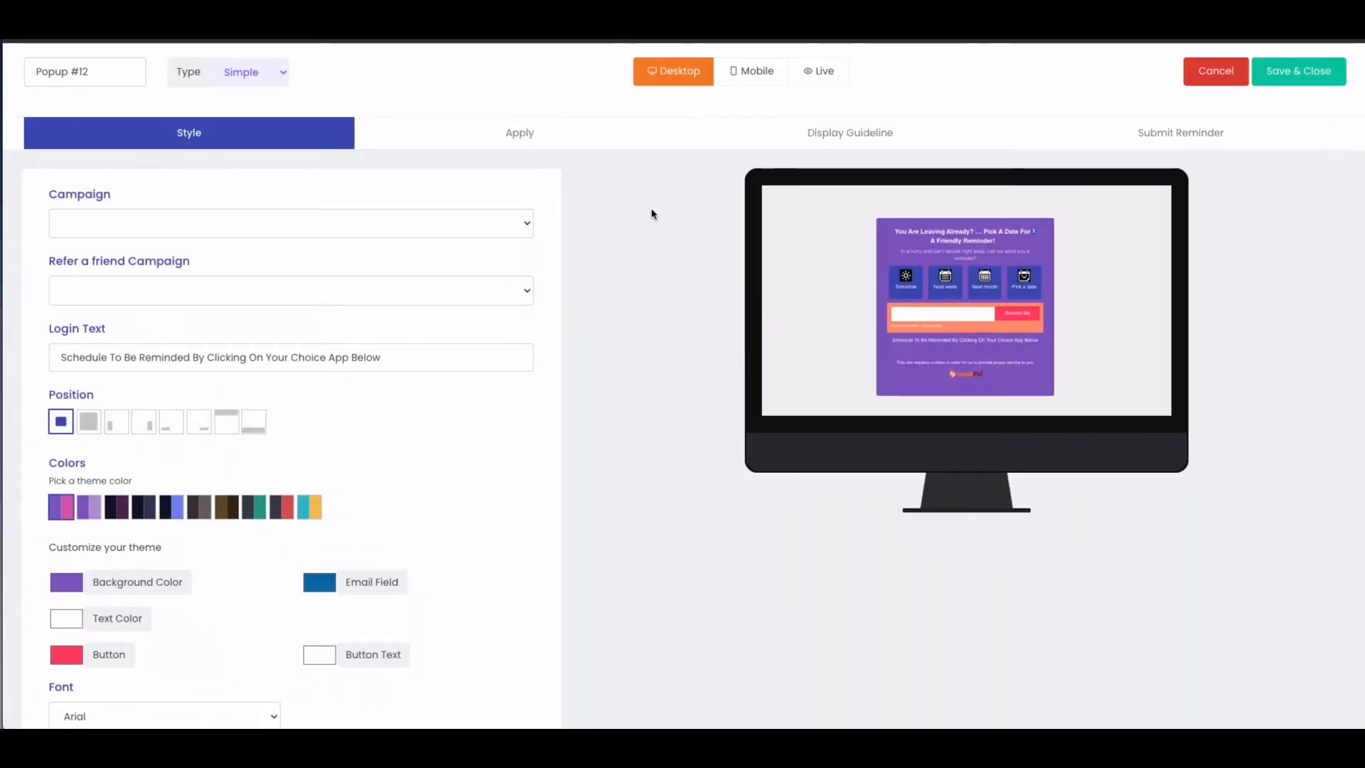
scroll(654, 214, down, 1)
click(231, 213)
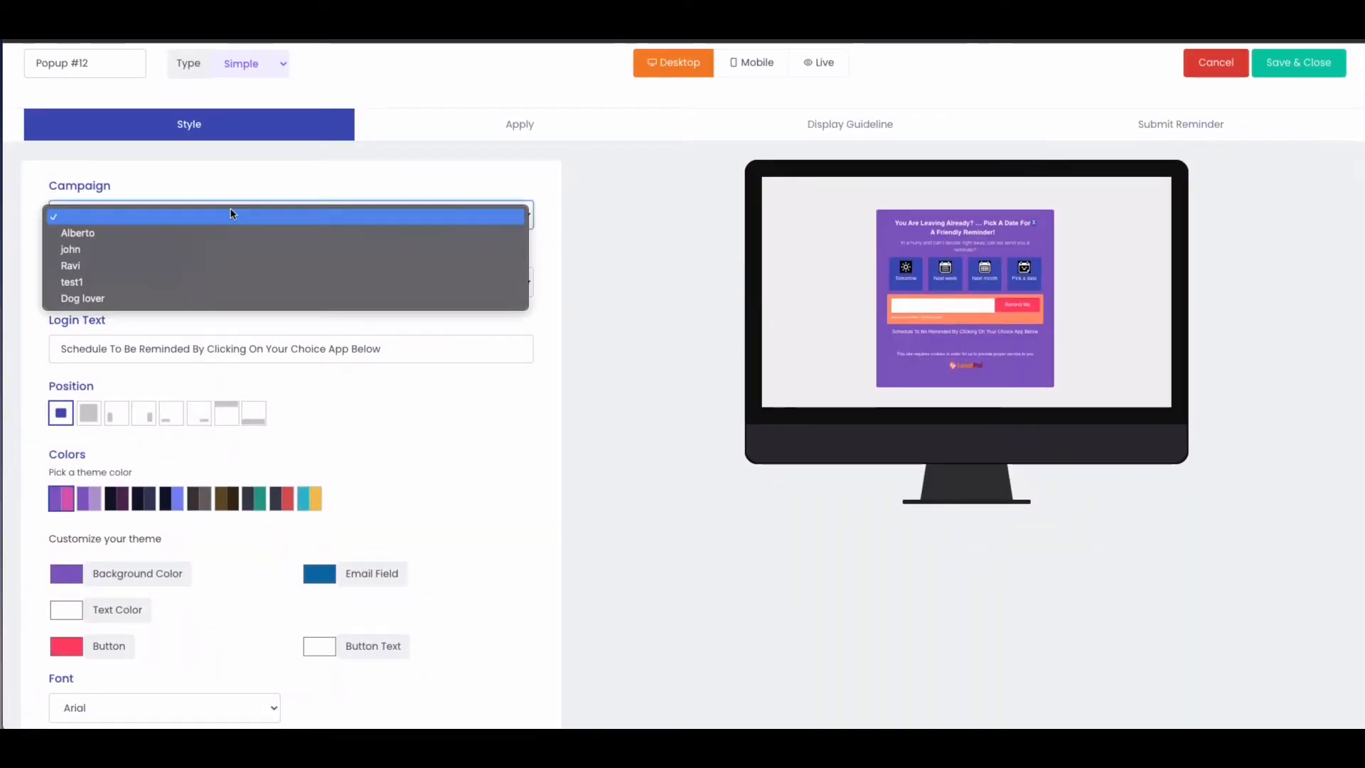
click(599, 196)
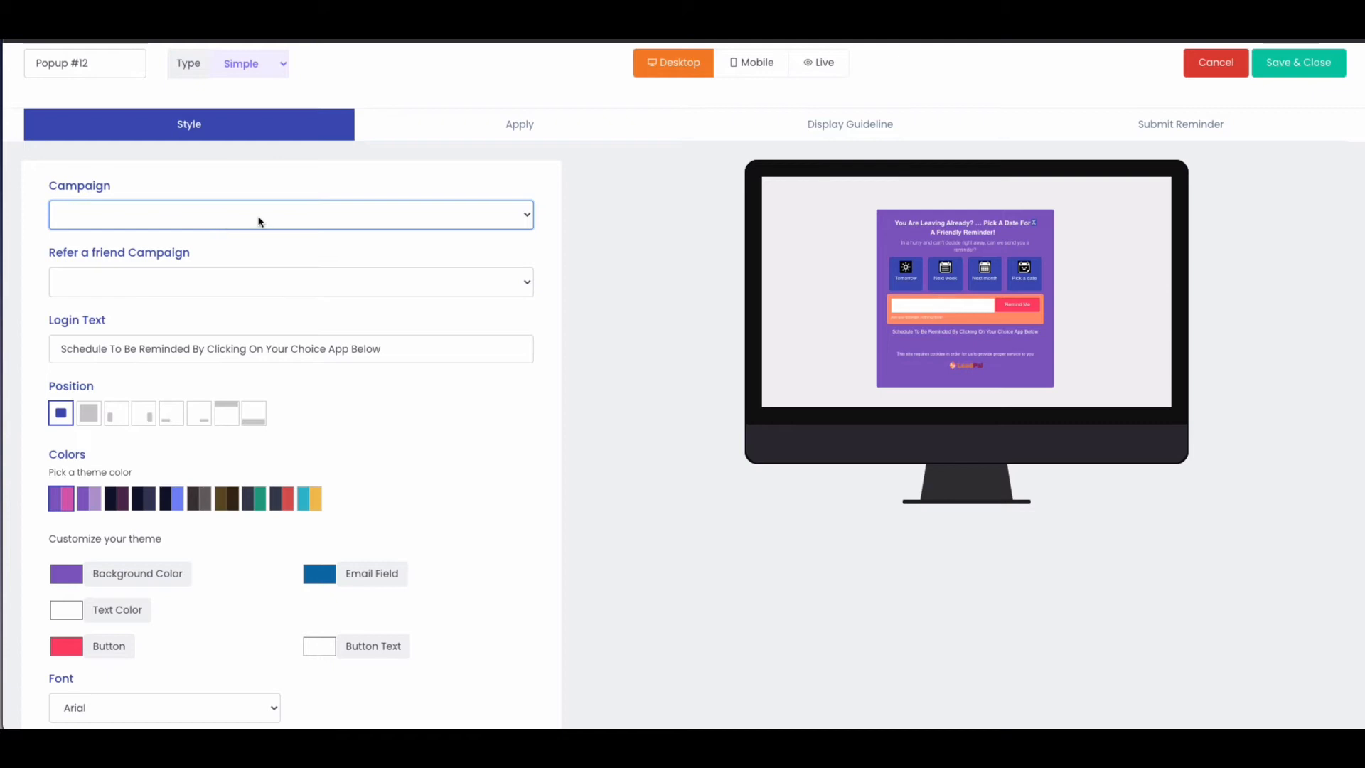
click(290, 218)
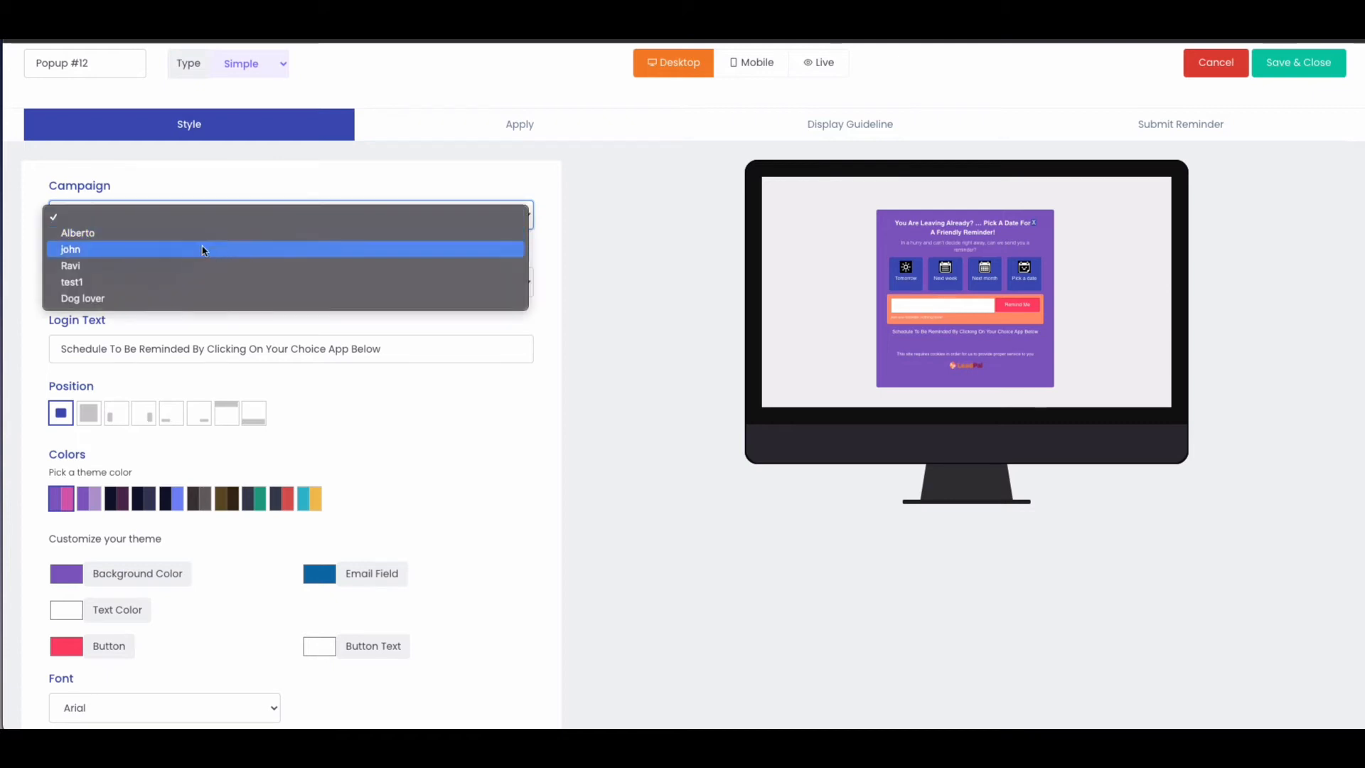
click(128, 298)
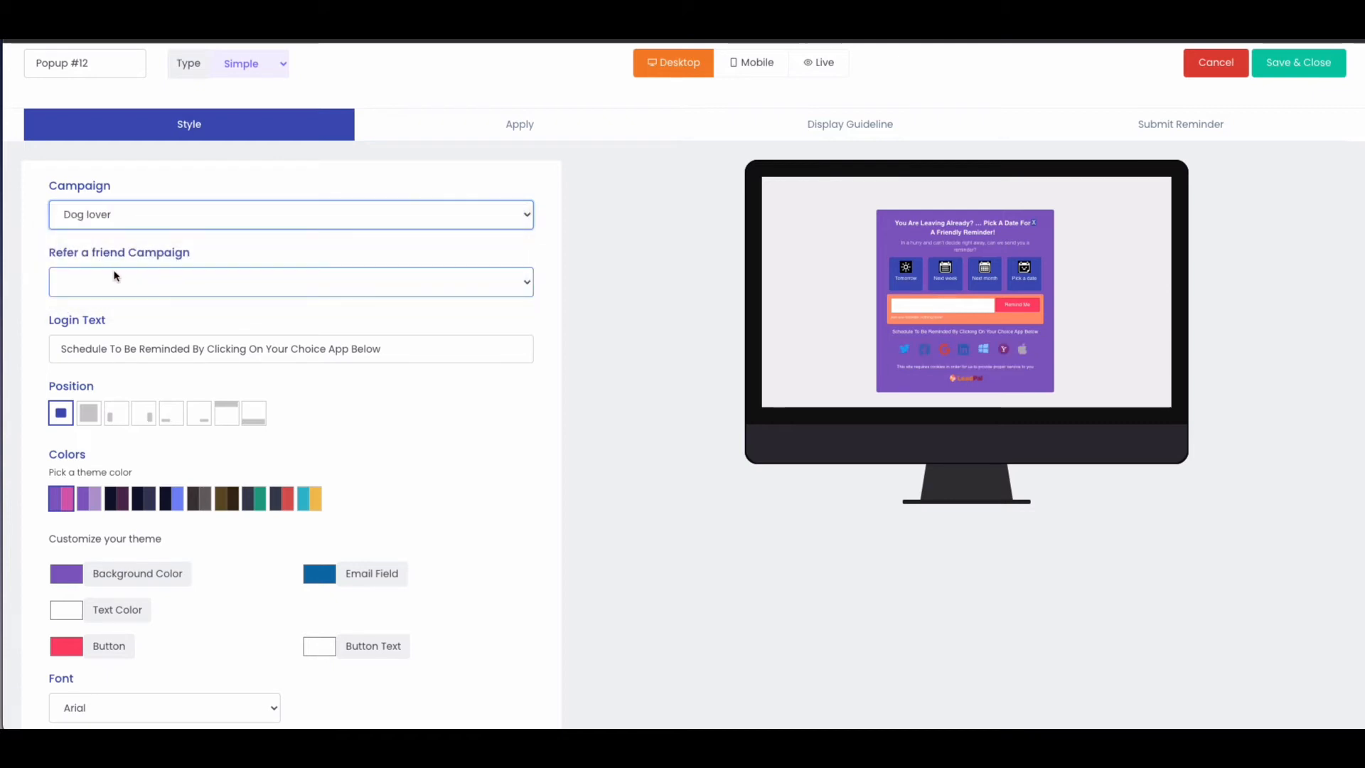
click(106, 281)
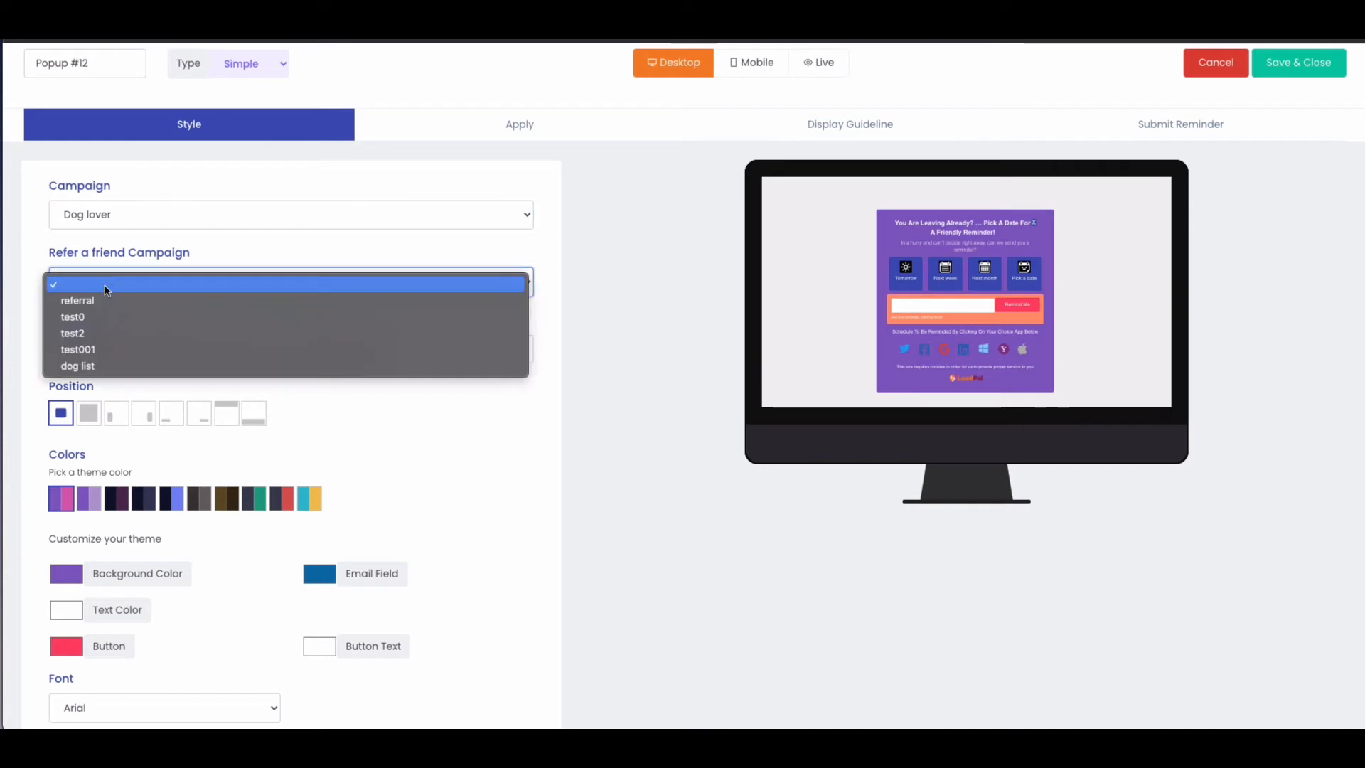
click(100, 368)
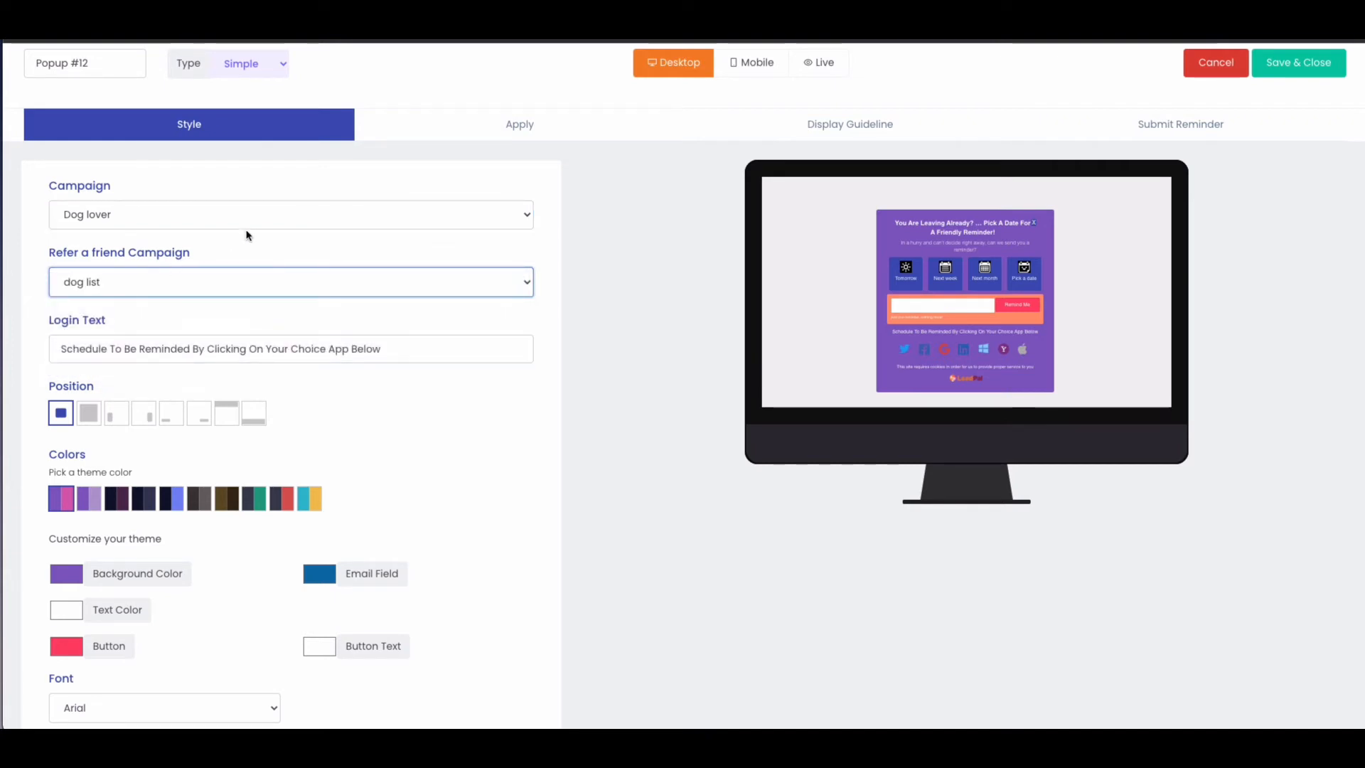
- Try the full-screen, side, corner and bar positions for the popup, and set it back to the centered position
scroll(246, 231, down, 2)
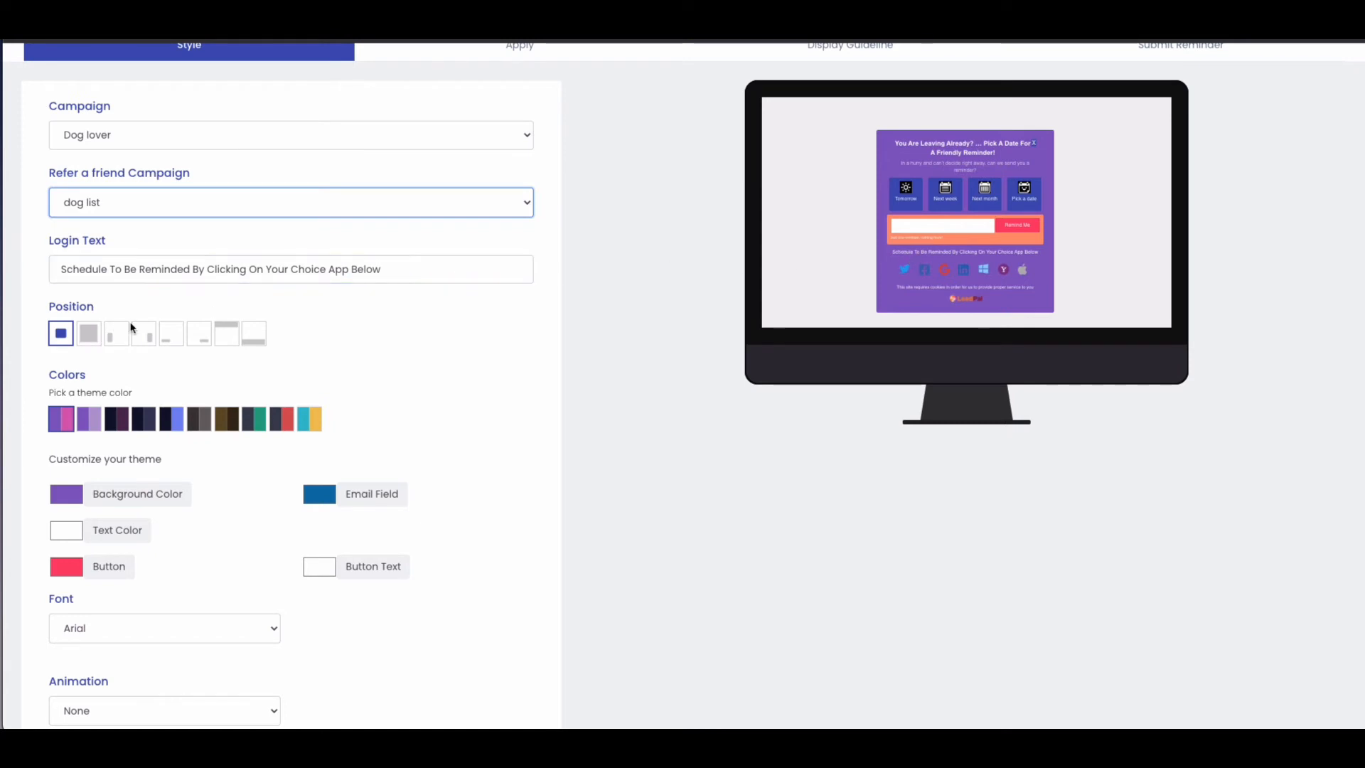
click(91, 333)
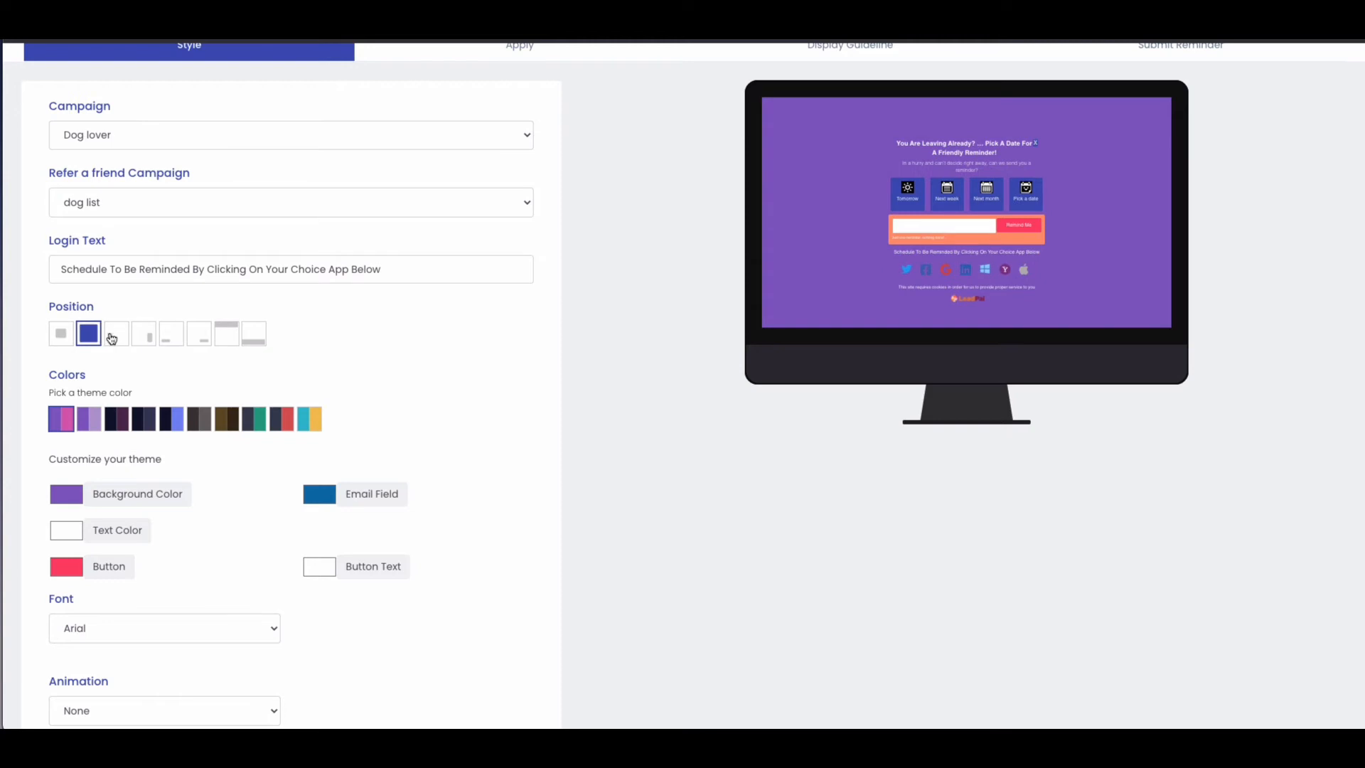
click(112, 338)
click(141, 337)
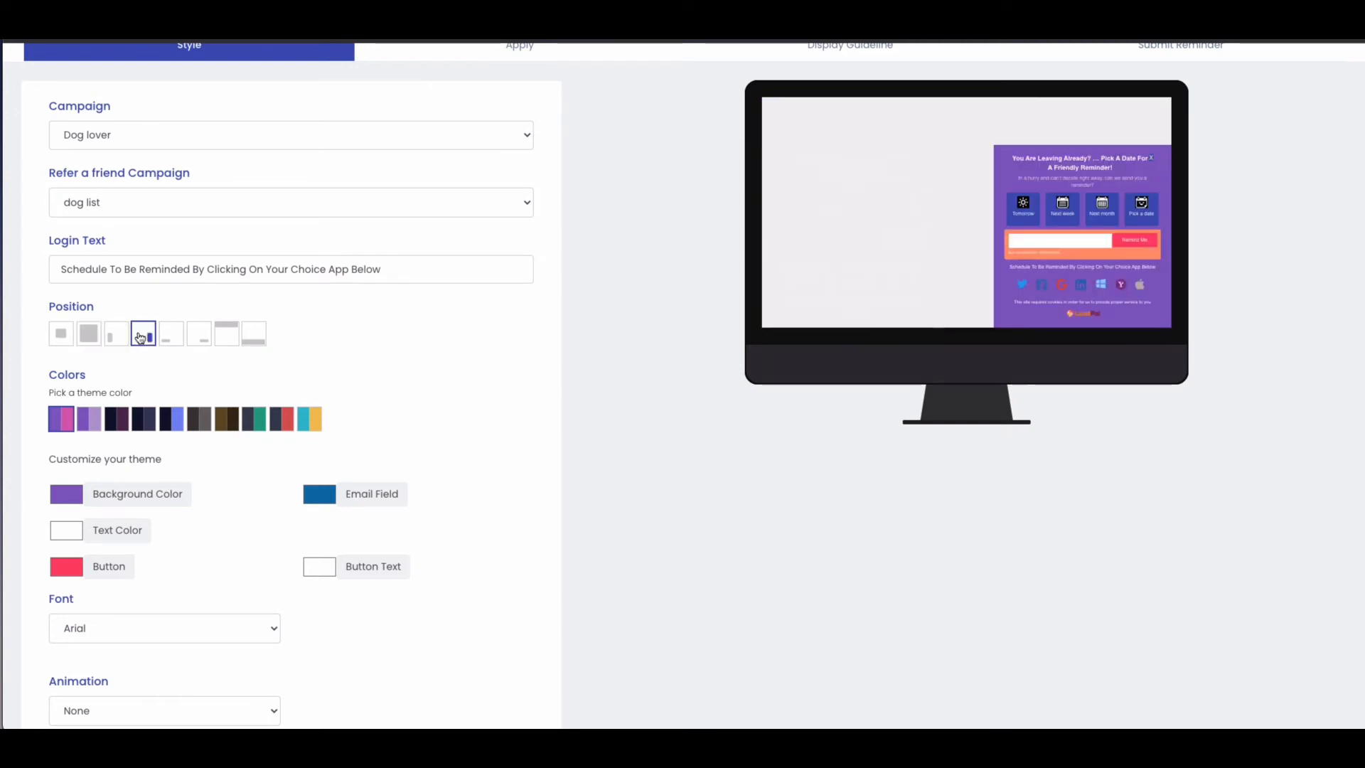
click(169, 337)
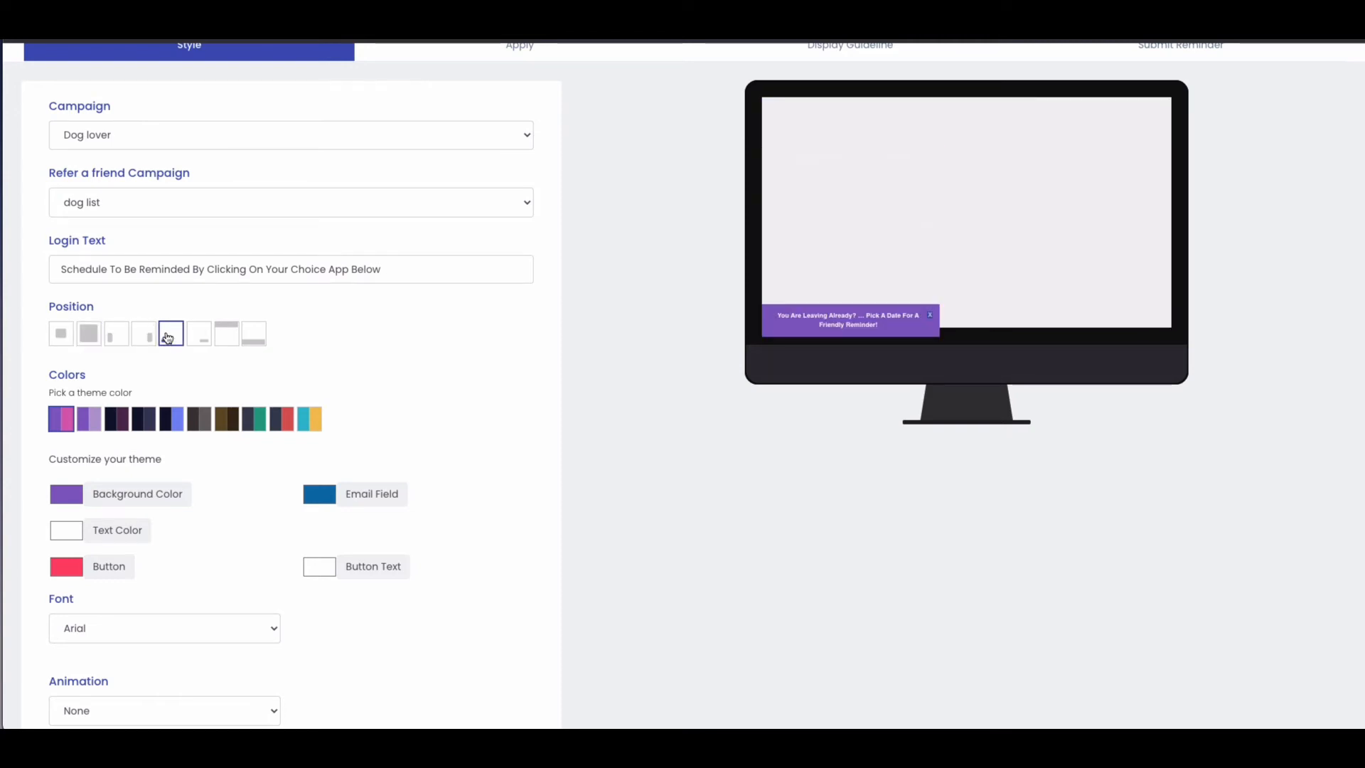
click(195, 337)
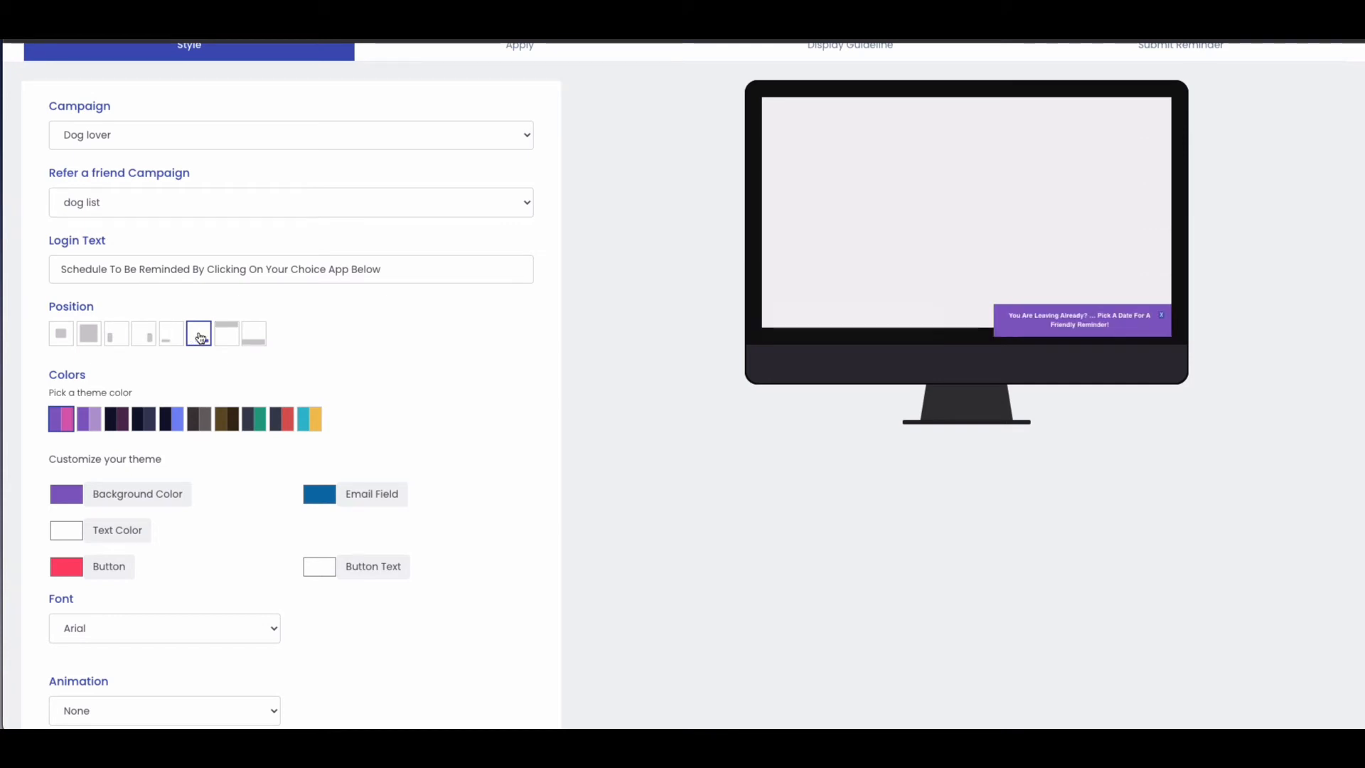
click(226, 334)
click(265, 336)
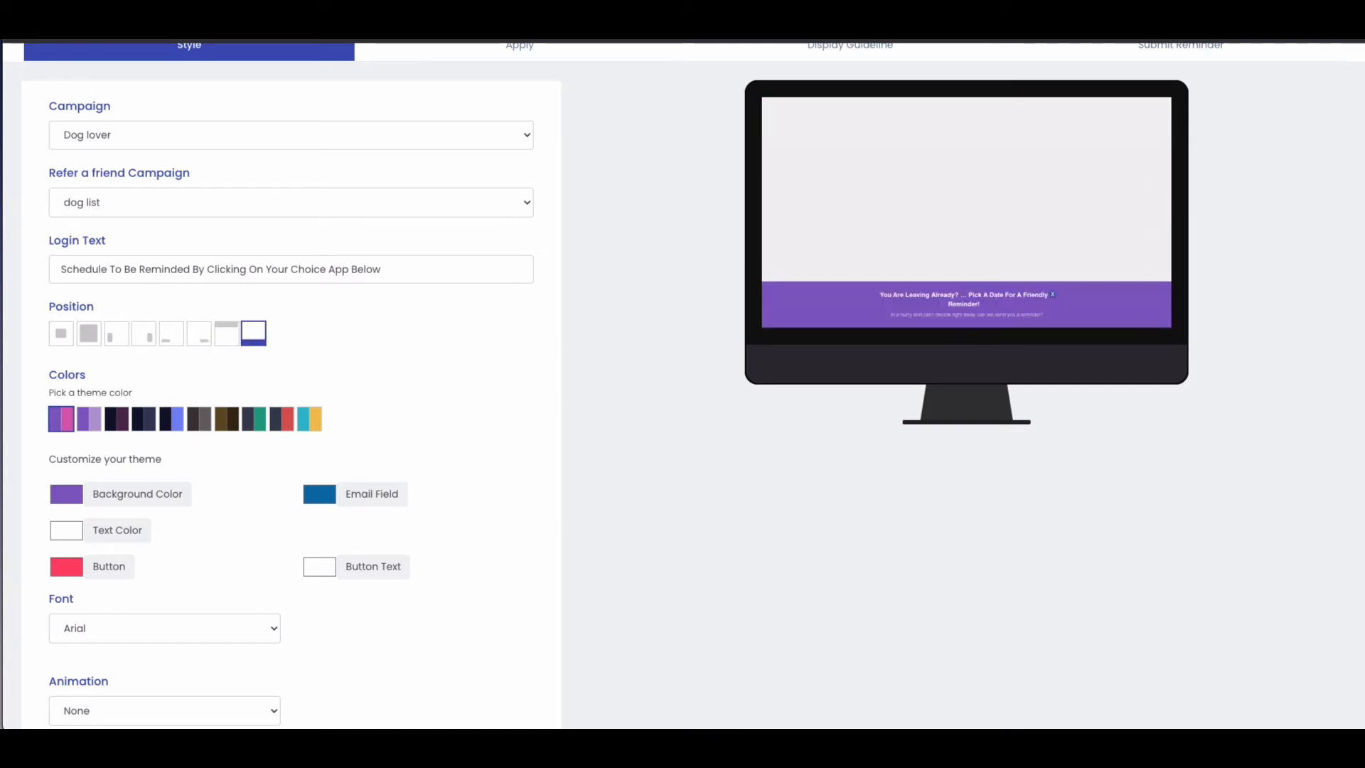
click(61, 335)
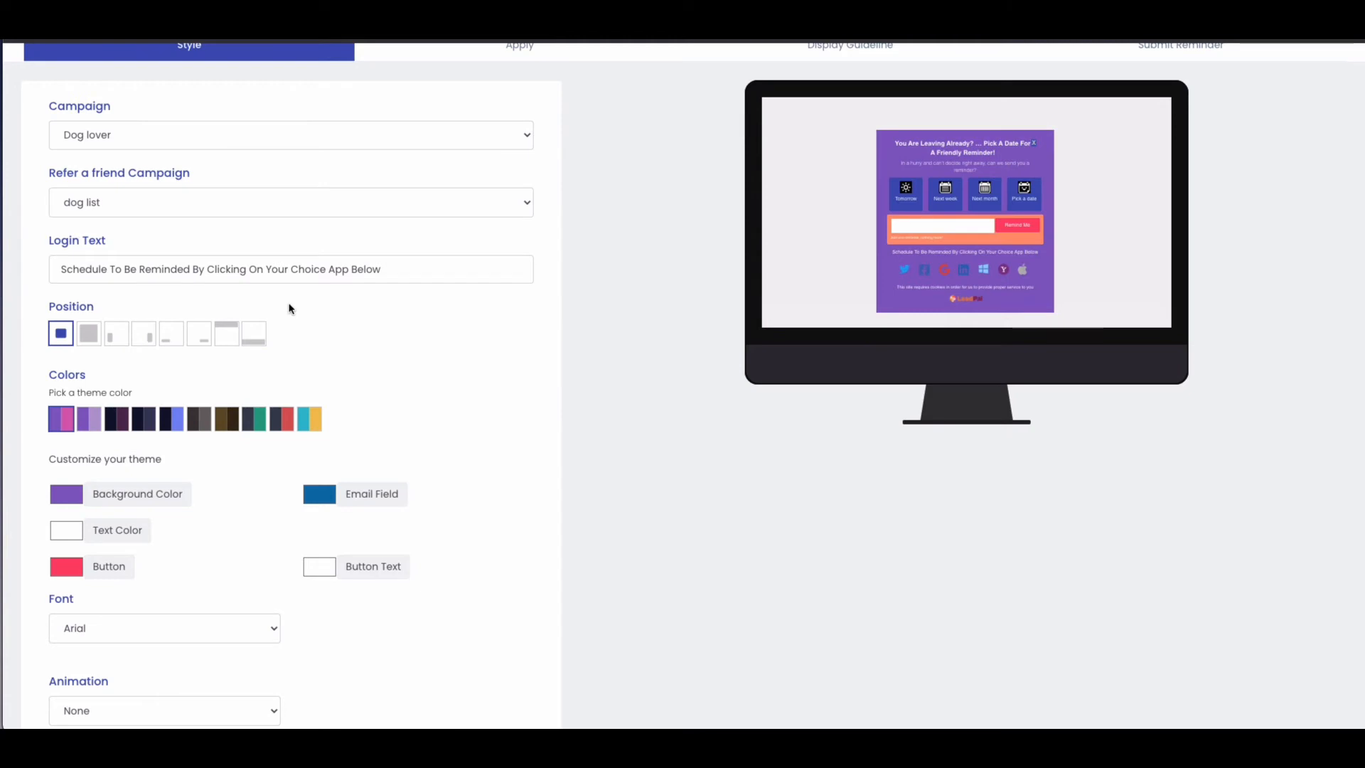
- Try the purple and lilac color theme on the popup, and apply the dark navy and maroon theme
scroll(290, 306, down, 1)
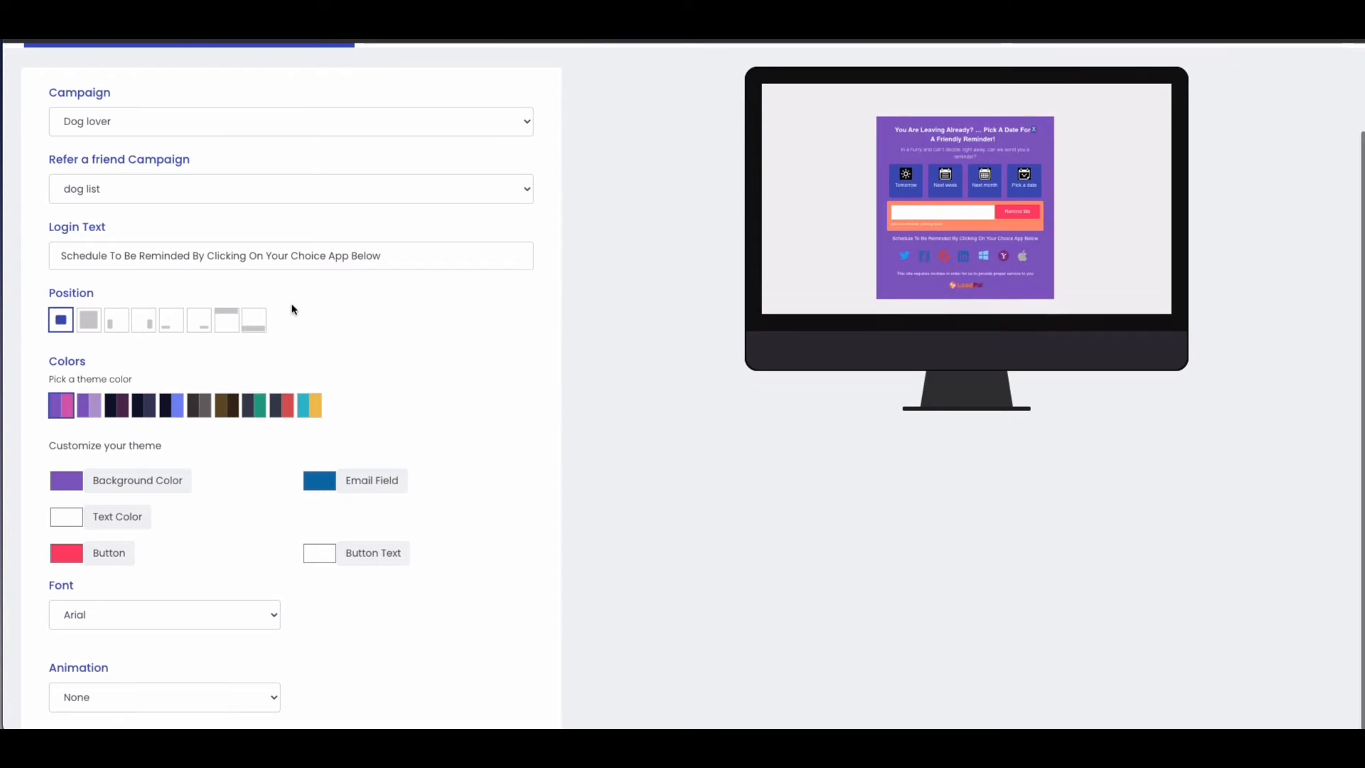
click(85, 407)
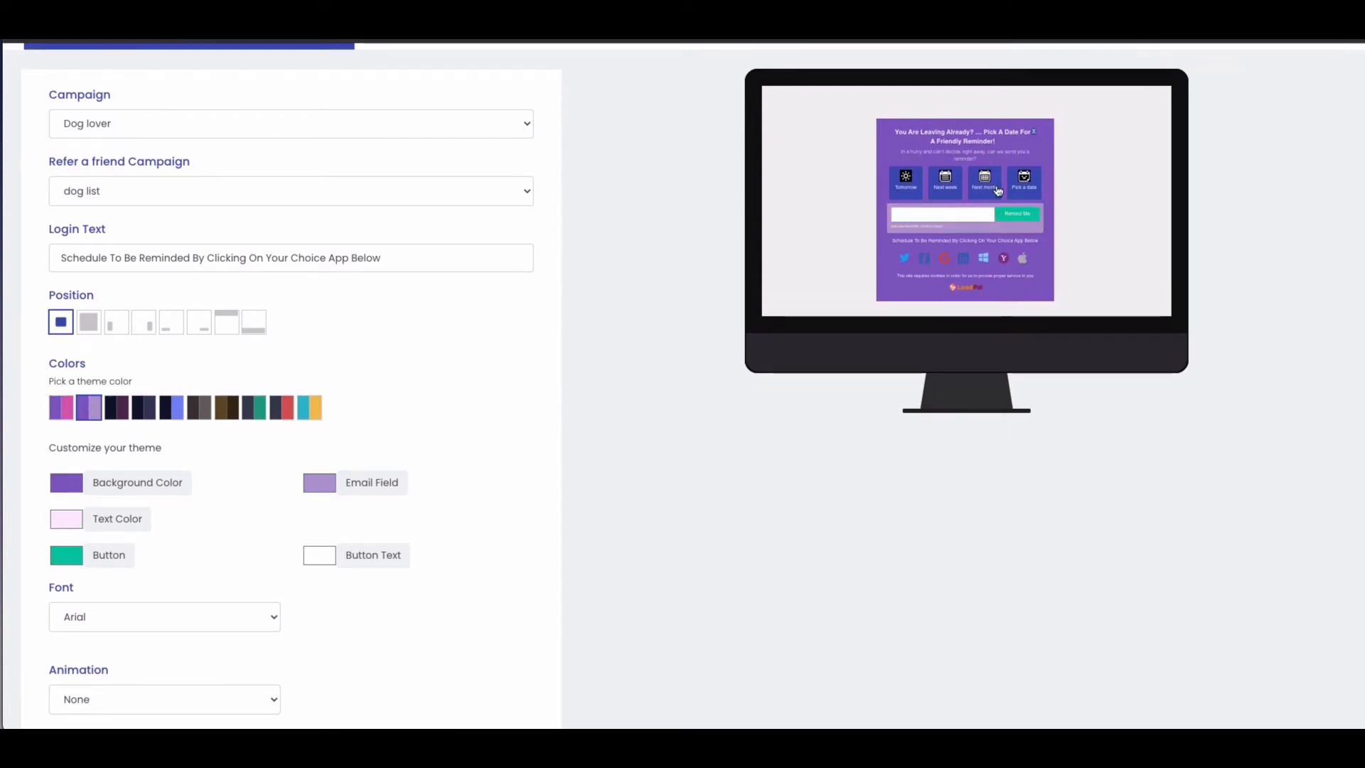
click(117, 415)
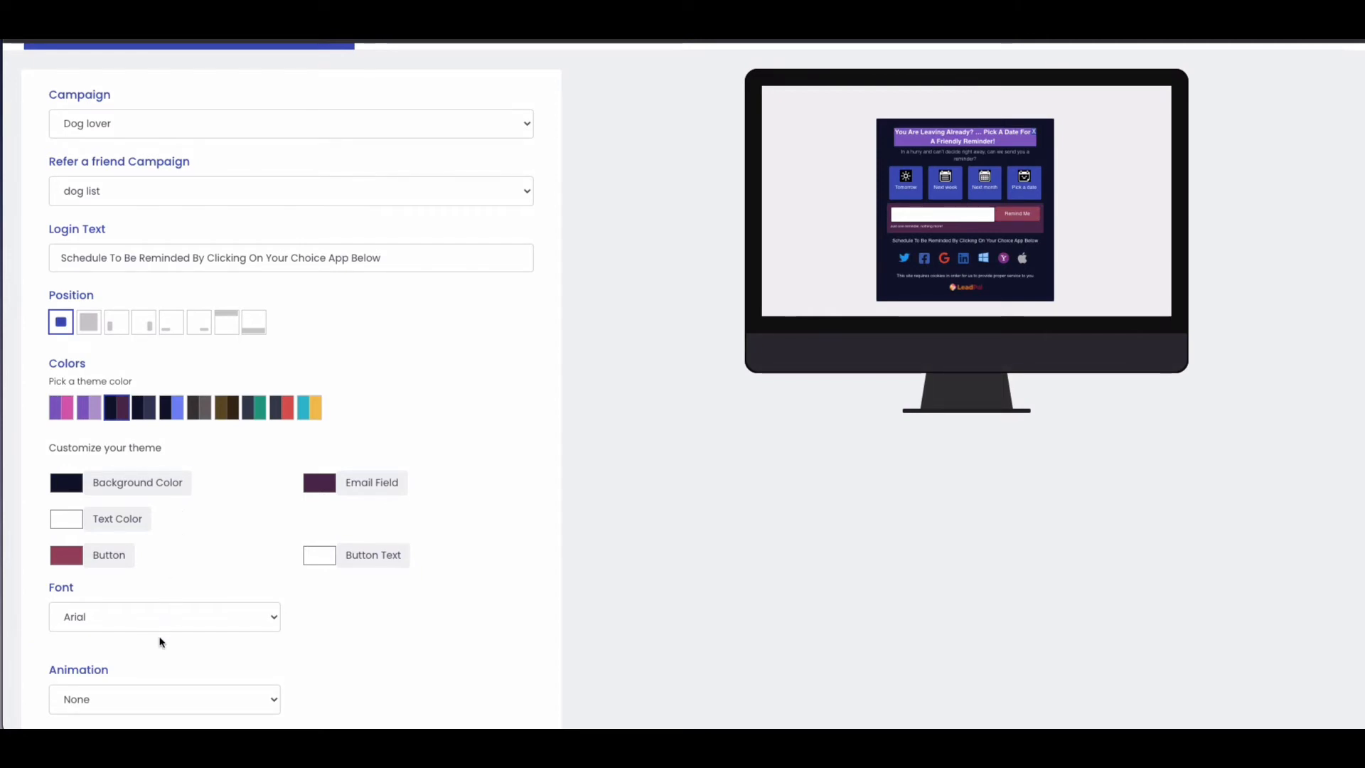
- Try the Fade animation on the popup, and set its animation to Zoom
click(127, 700)
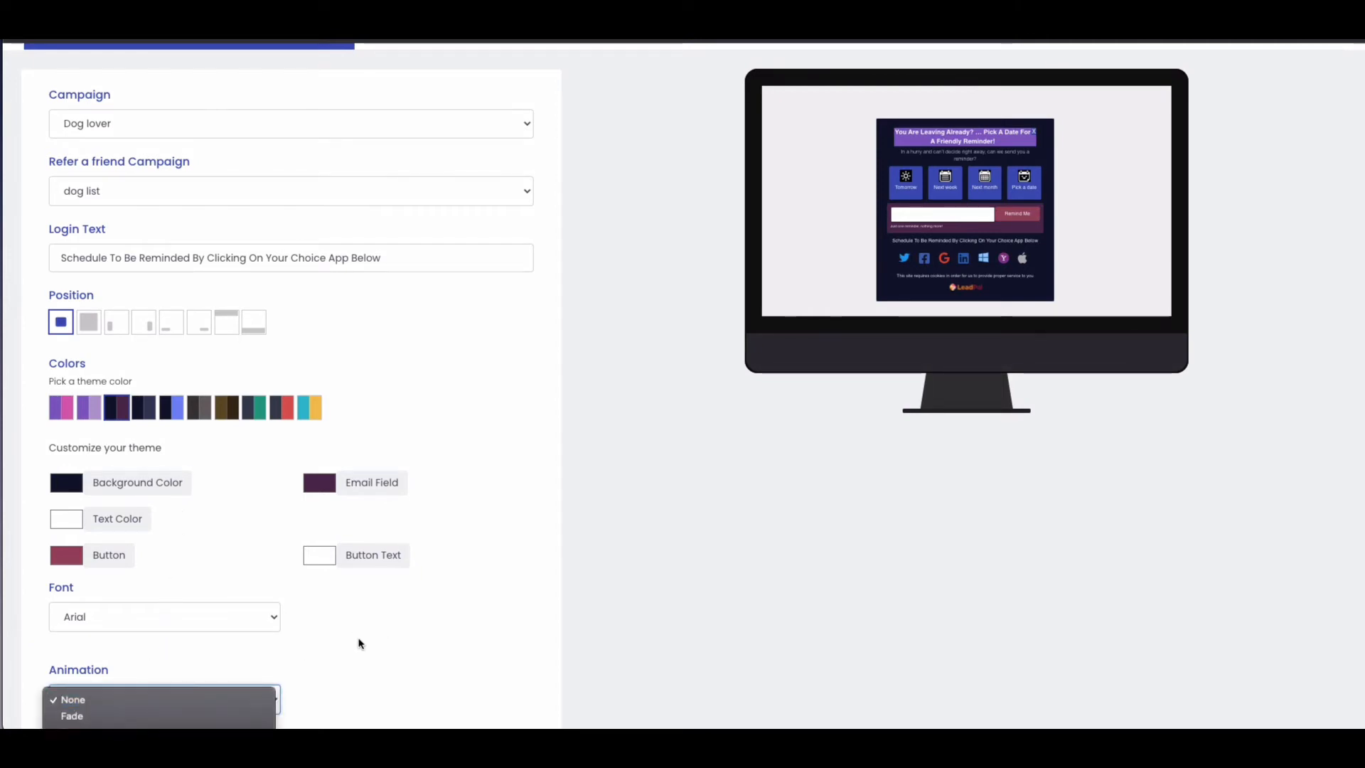
click(121, 715)
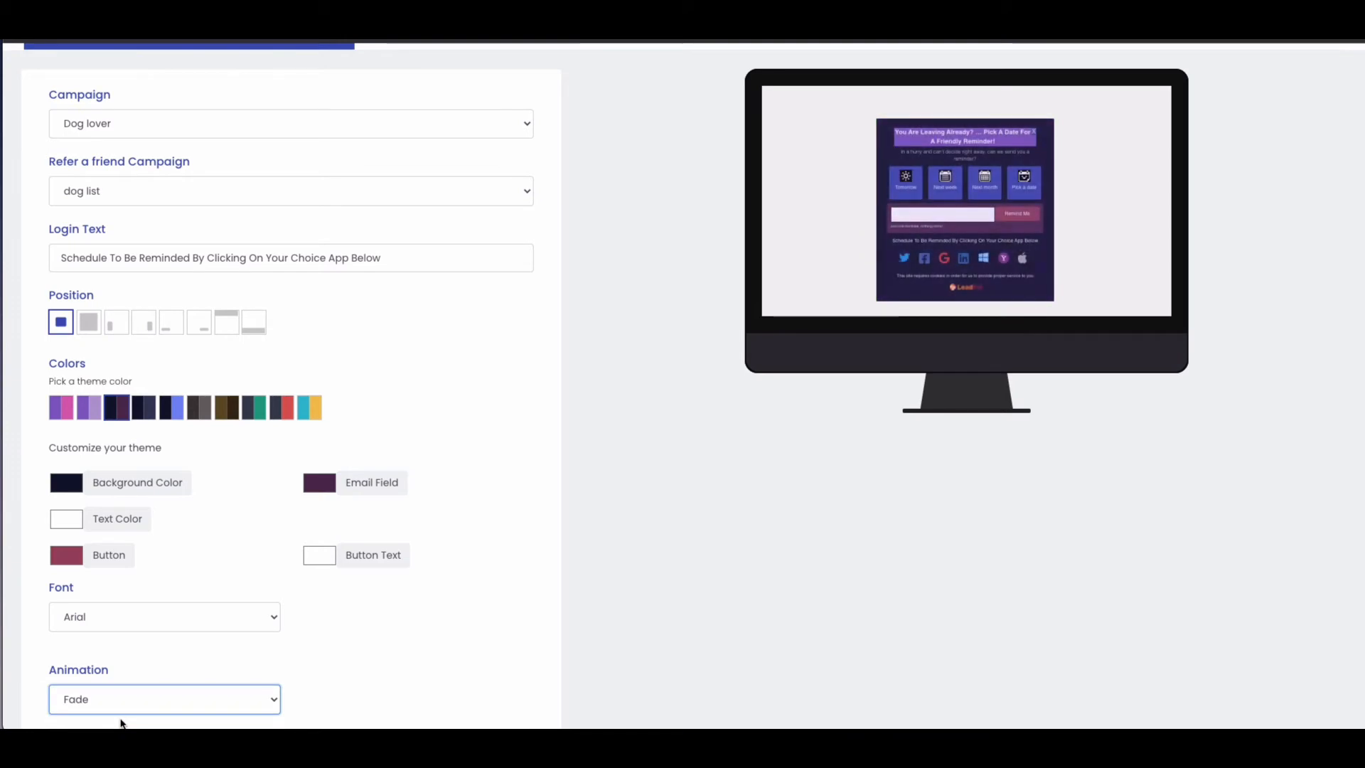
click(130, 702)
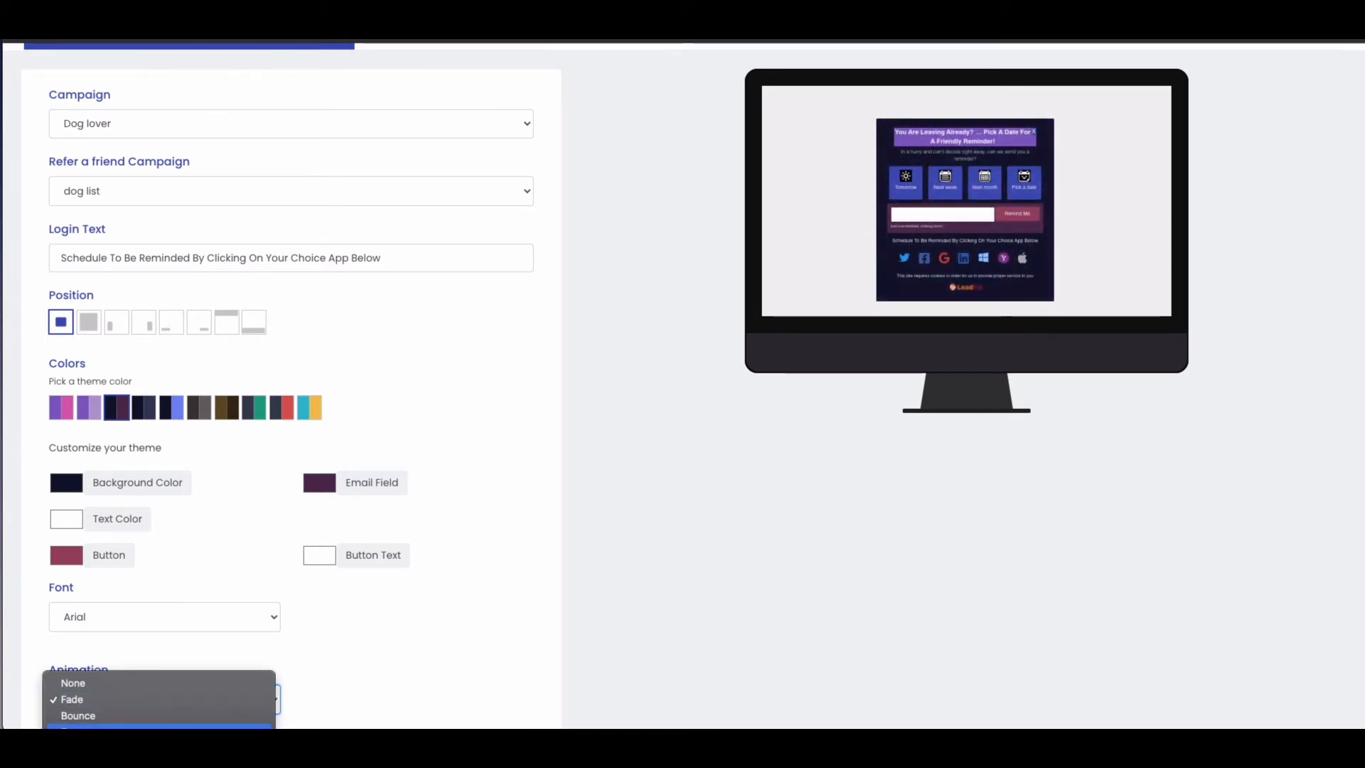
click(128, 727)
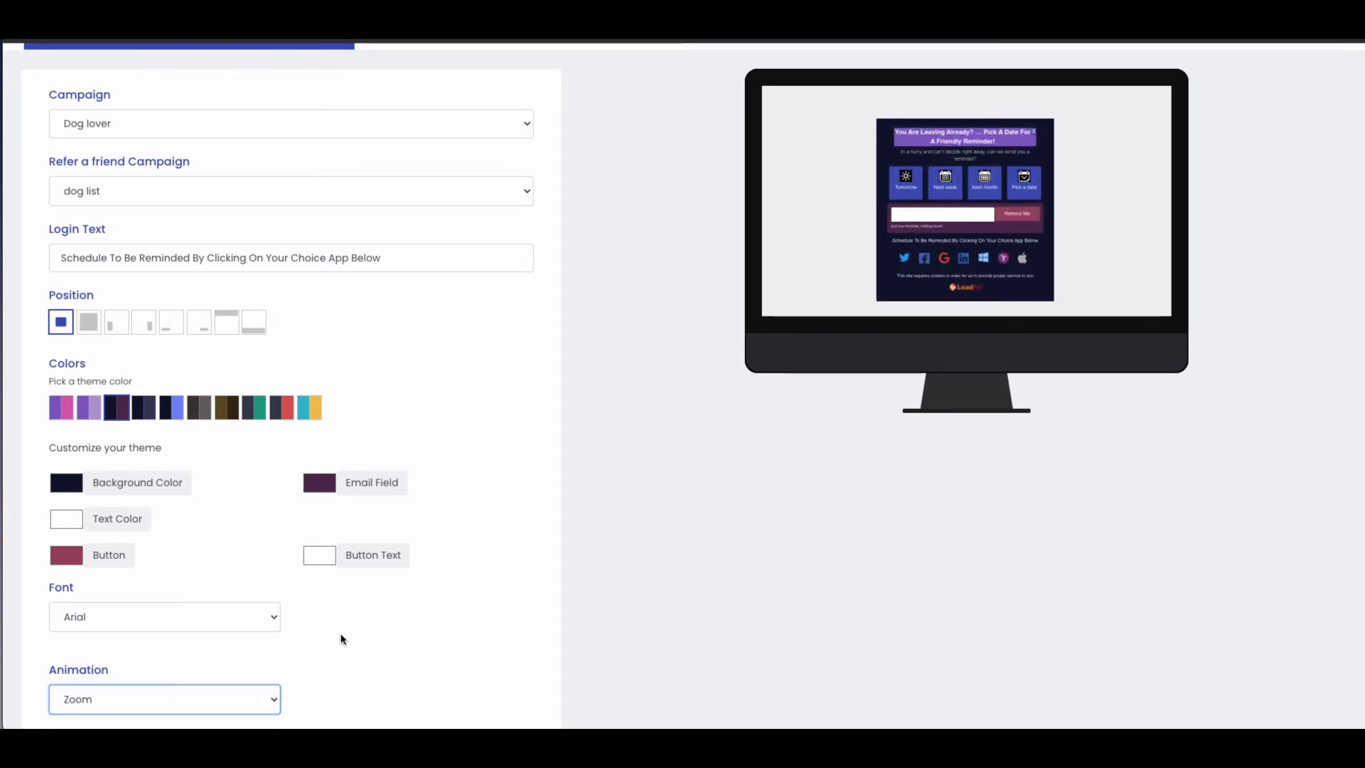
scroll(337, 640, up, 2)
scroll(336, 639, down, 2)
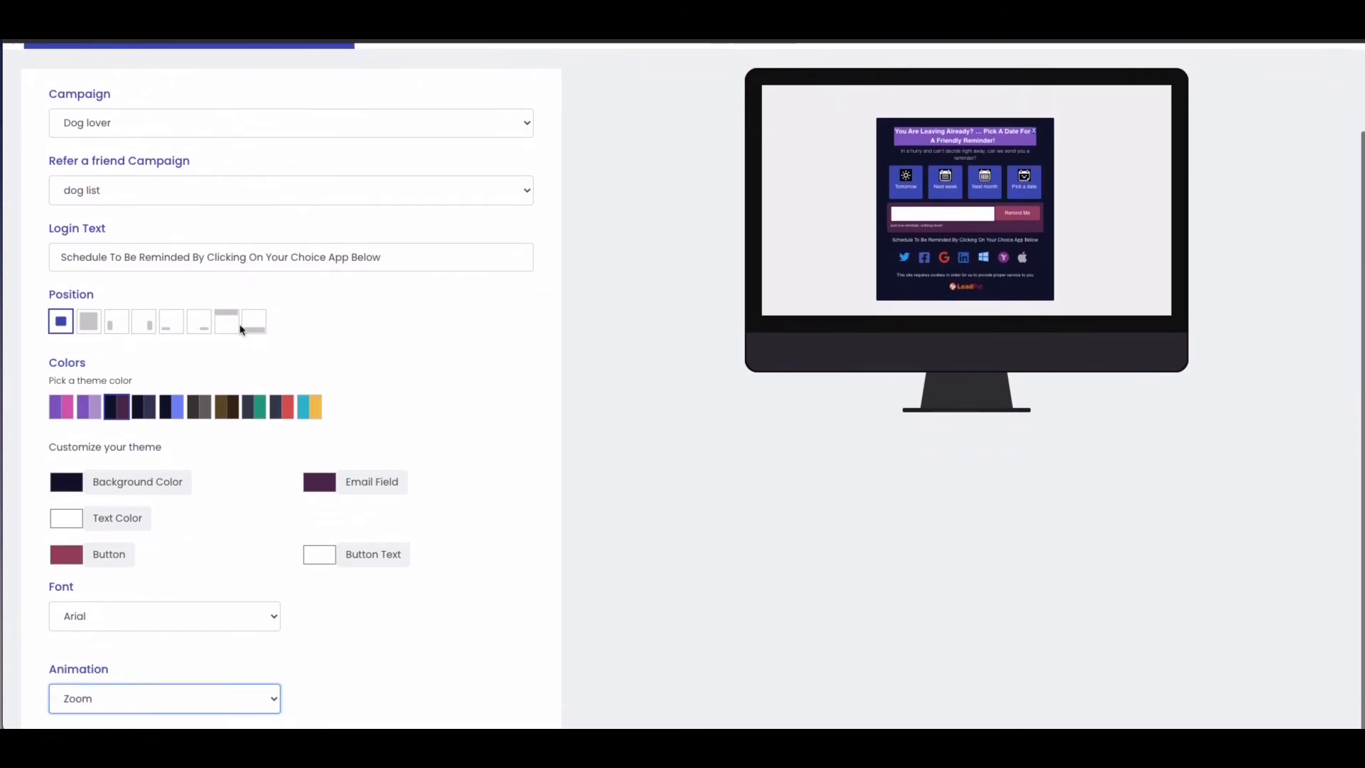
scroll(201, 523, up, 2)
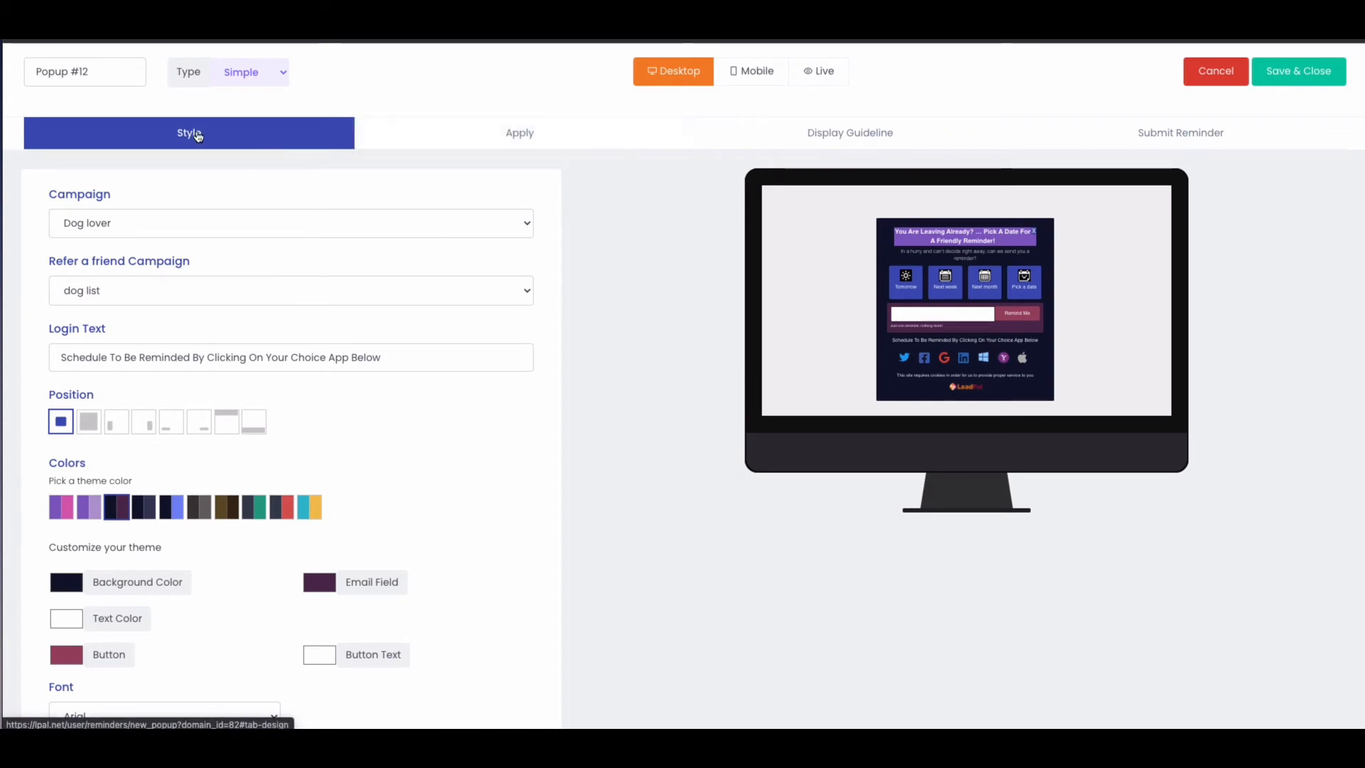
- Go to the popup's text settings and review the available languages, the title and the description
click(503, 135)
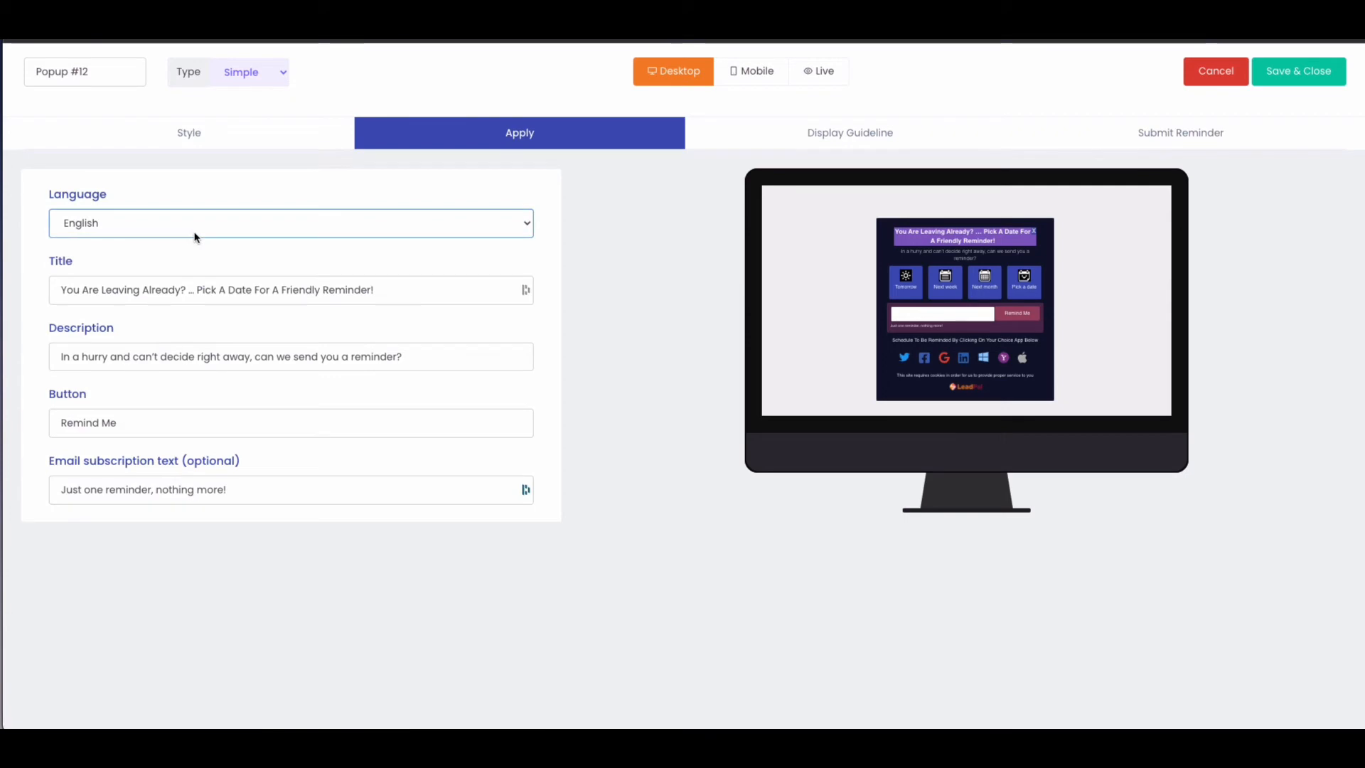
click(120, 234)
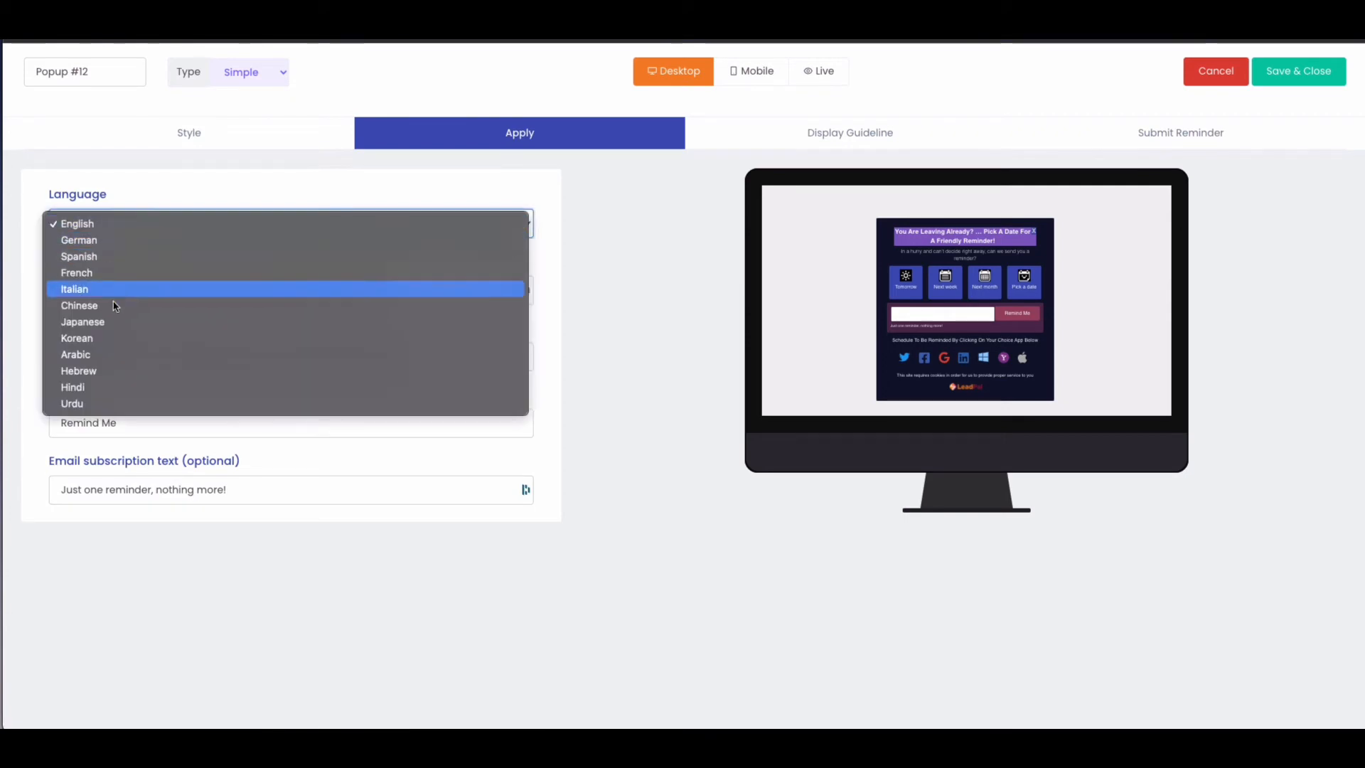
click(185, 201)
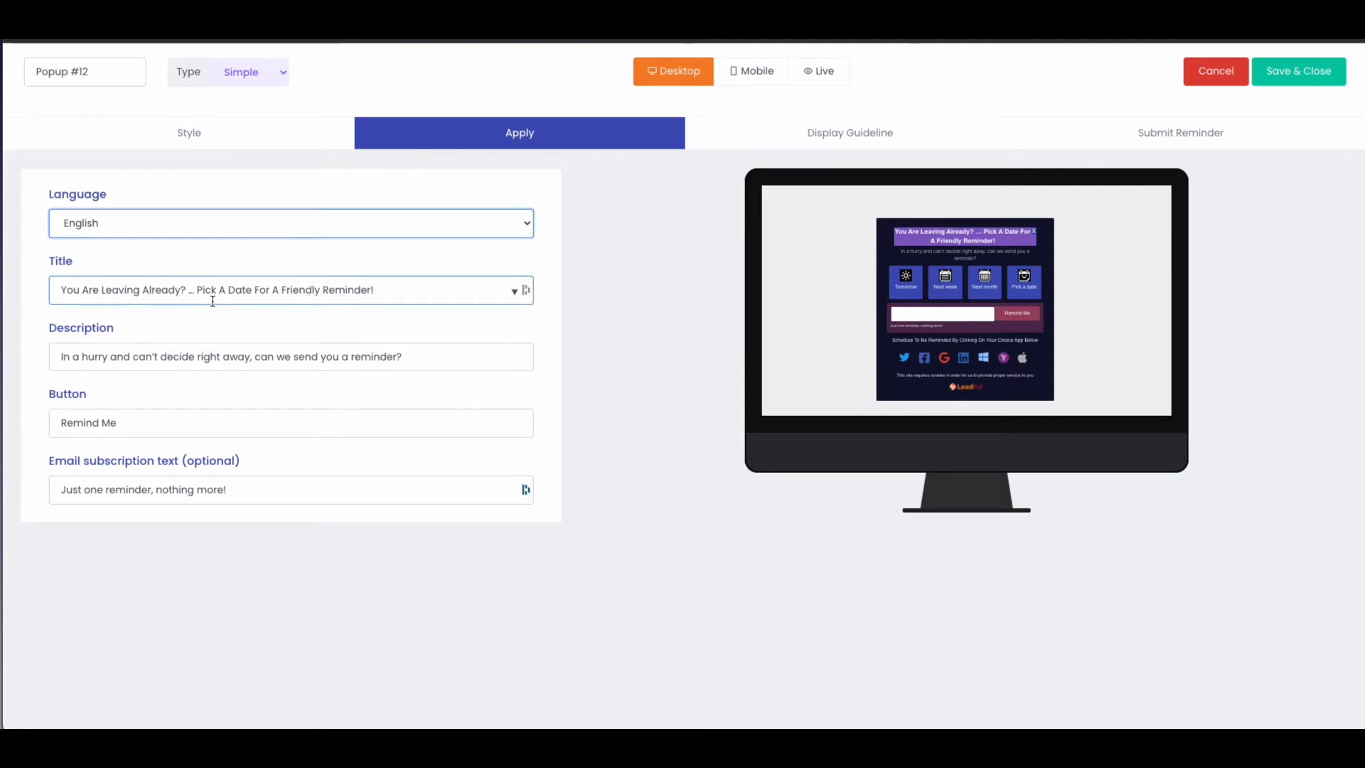
click(441, 294)
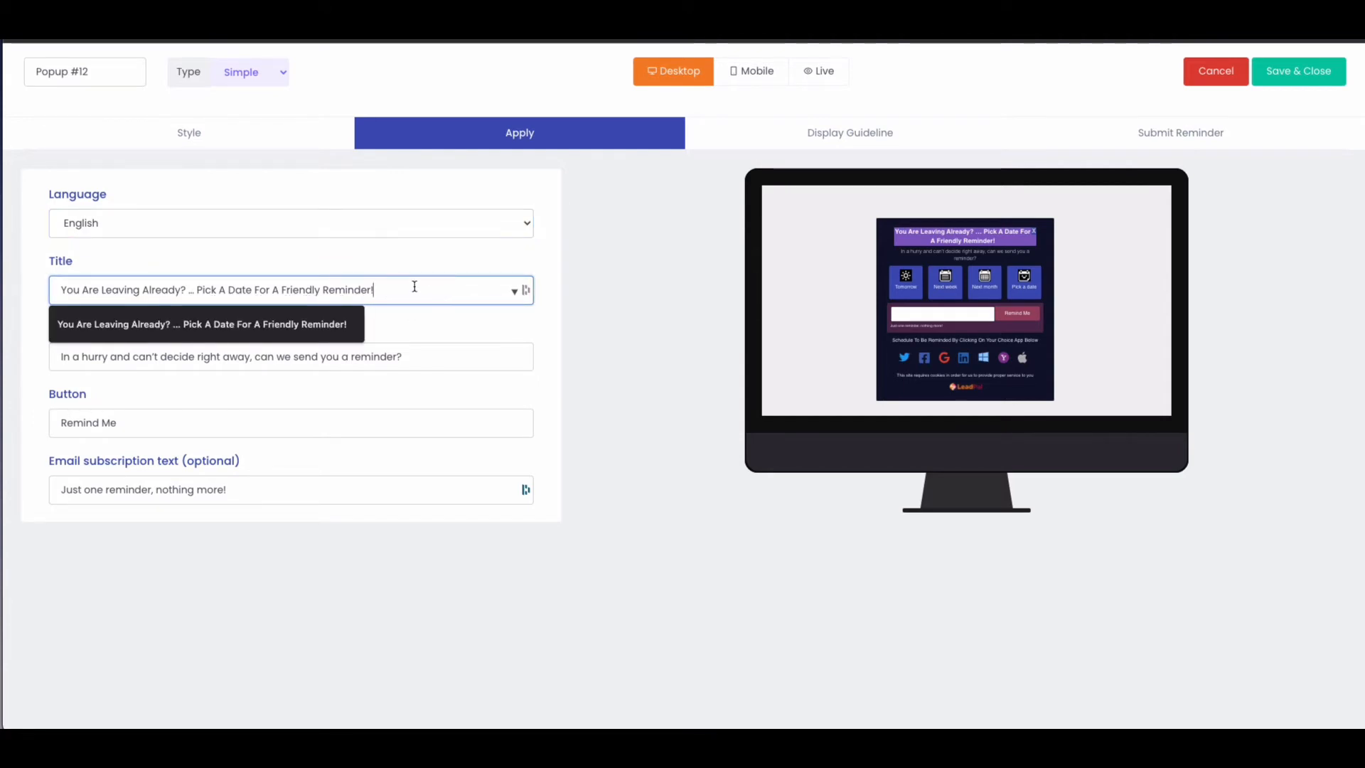
click(412, 255)
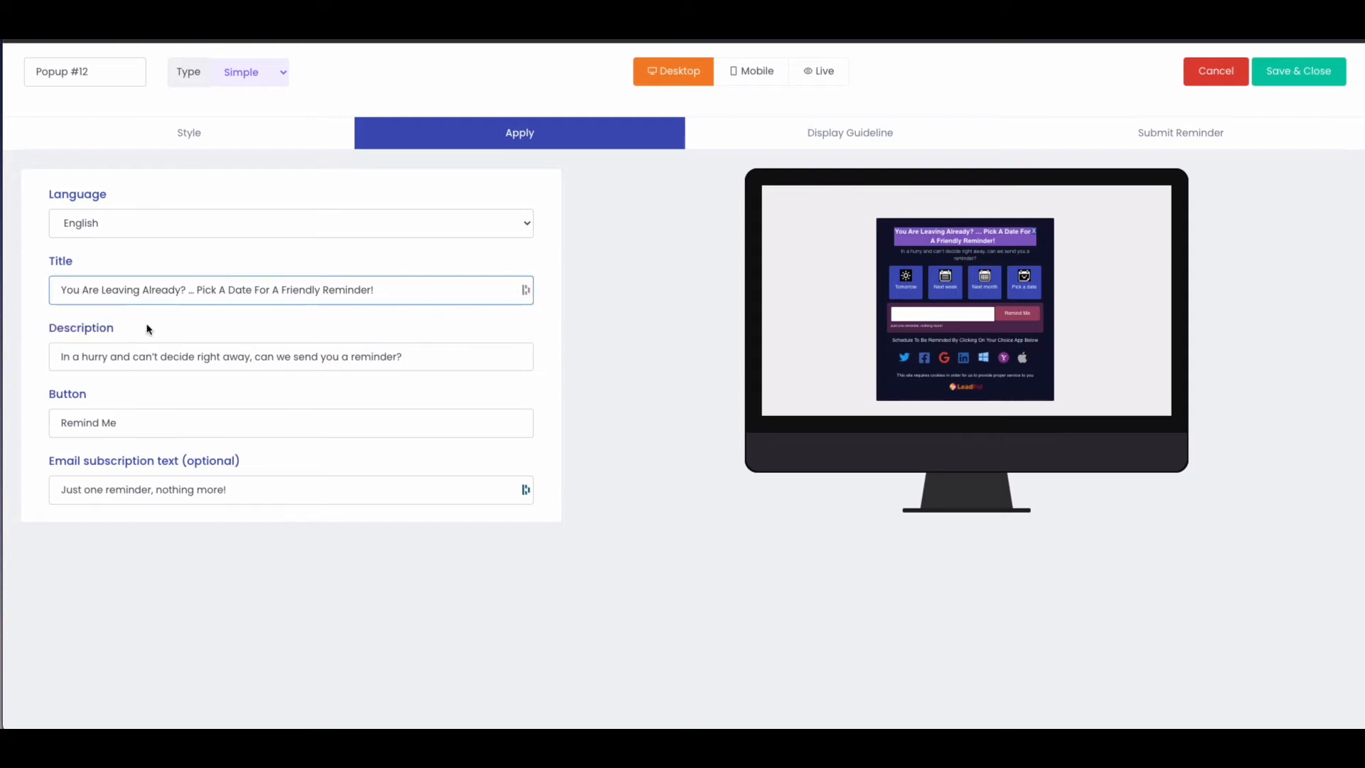
click(413, 369)
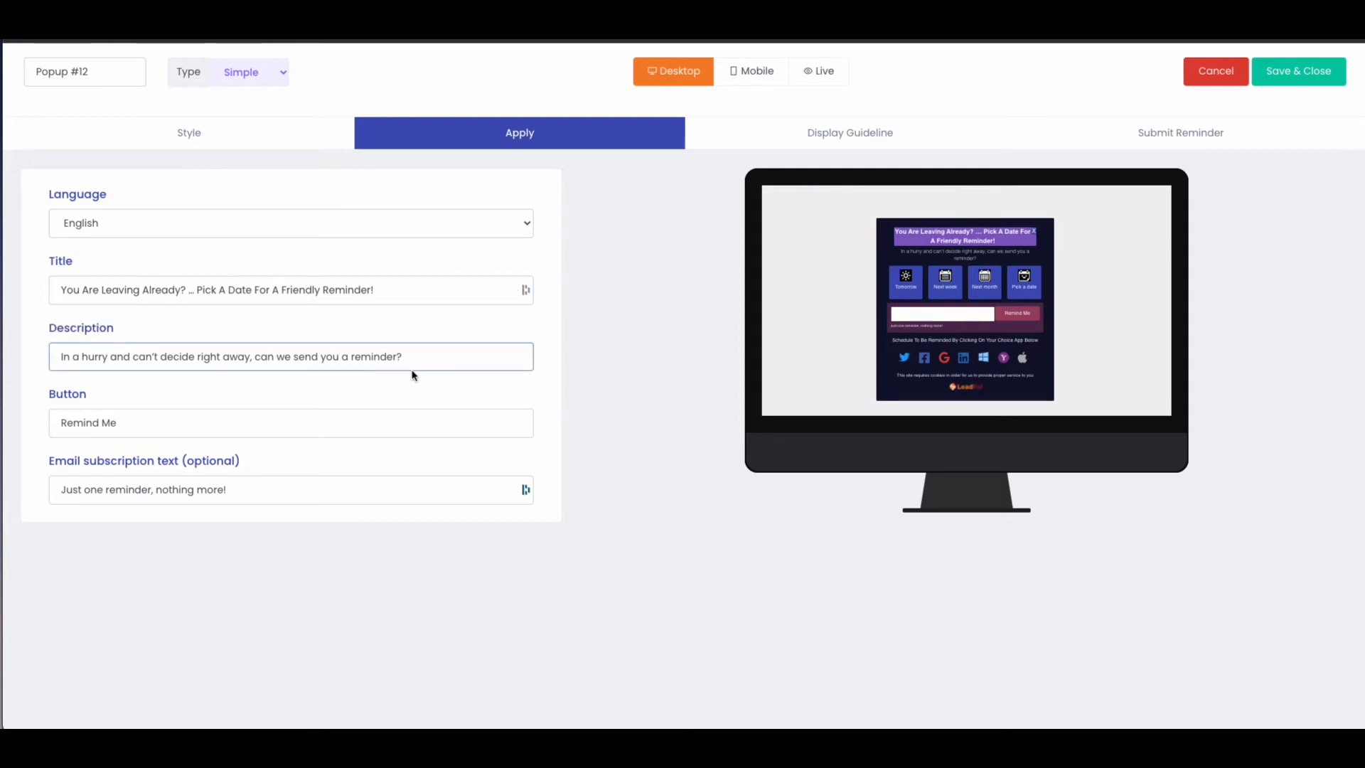
- Change the popup's button text to "update" and check the optional email subscription text
click(128, 428)
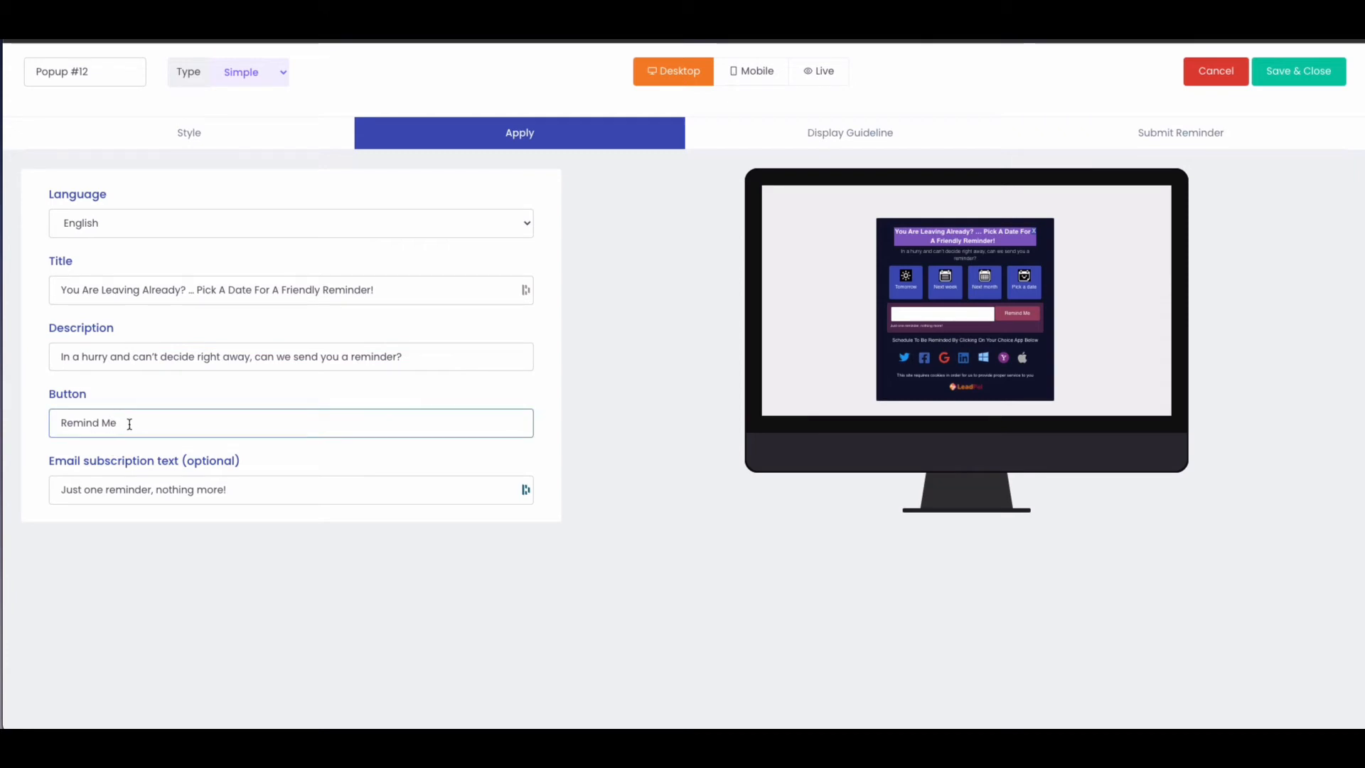
triple_click(129, 425)
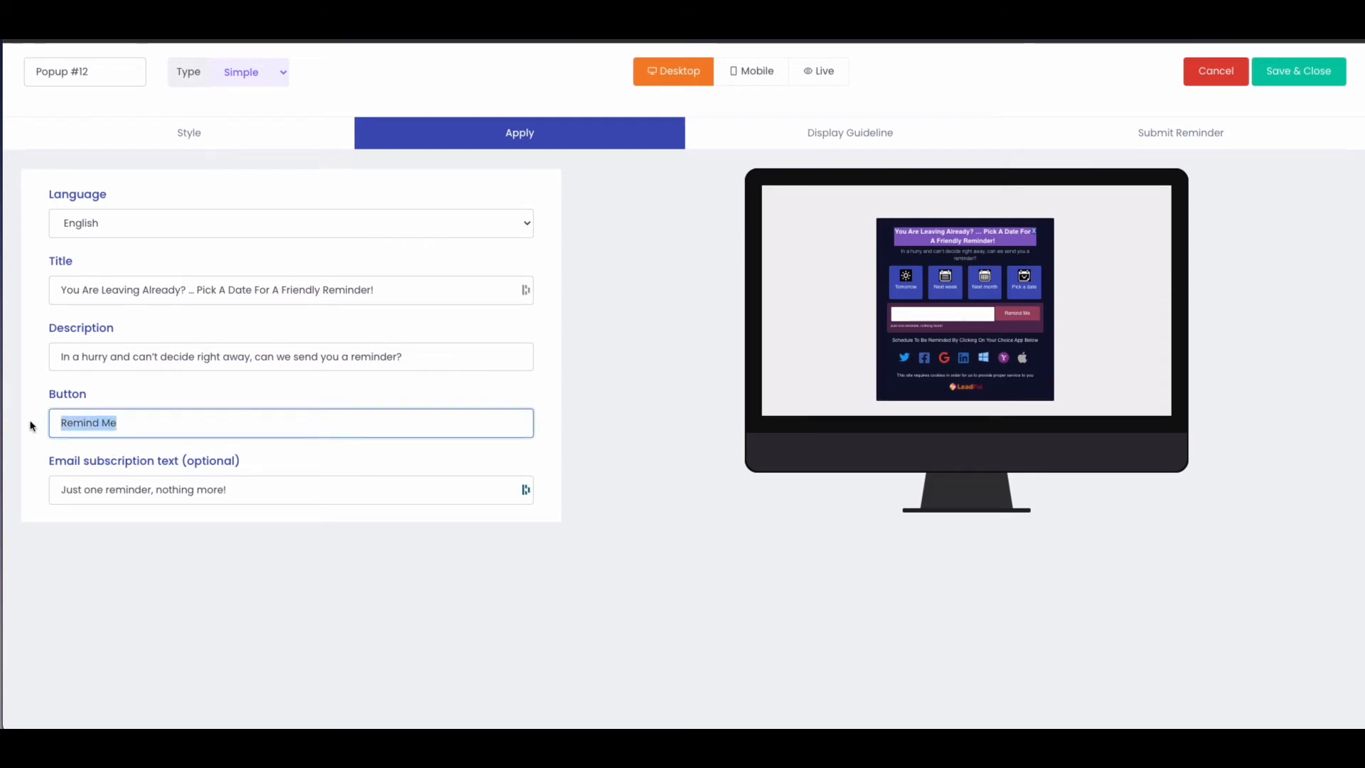
text(update)
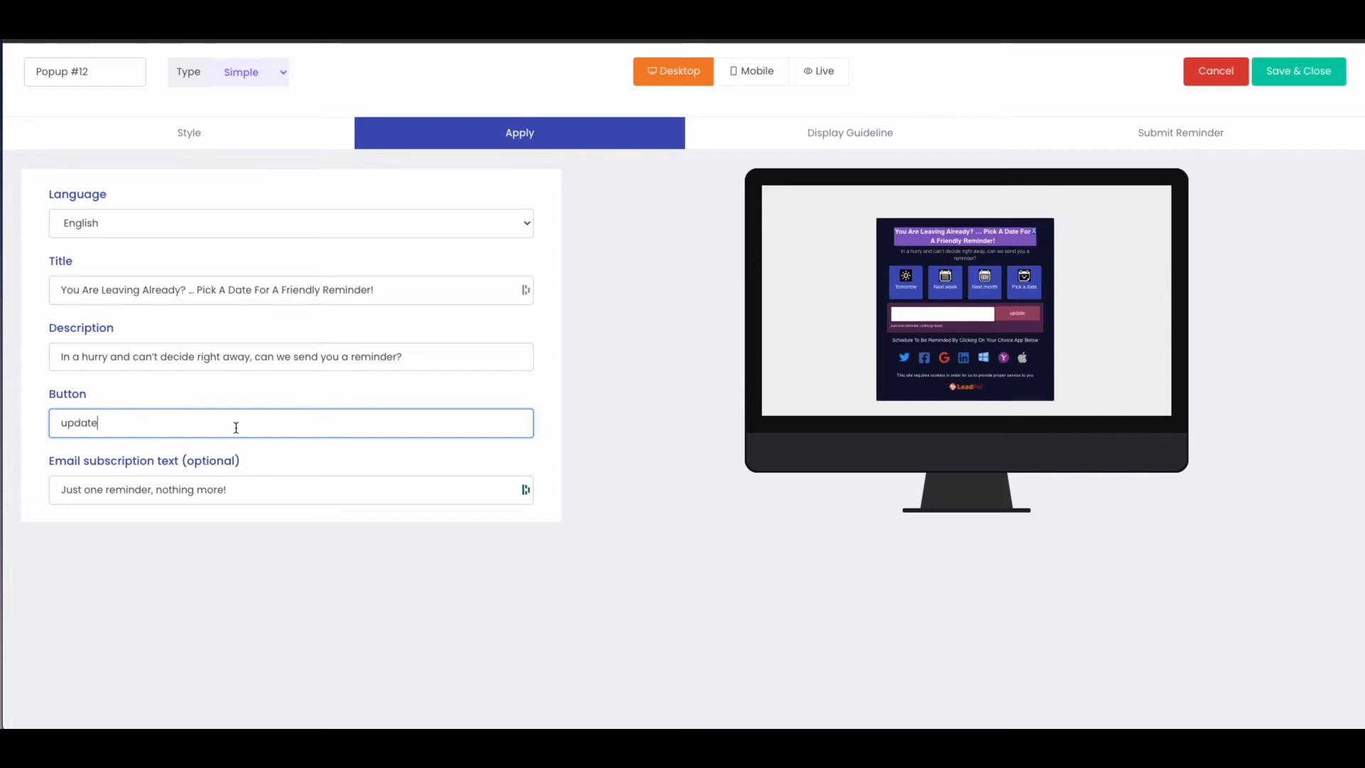
click(265, 490)
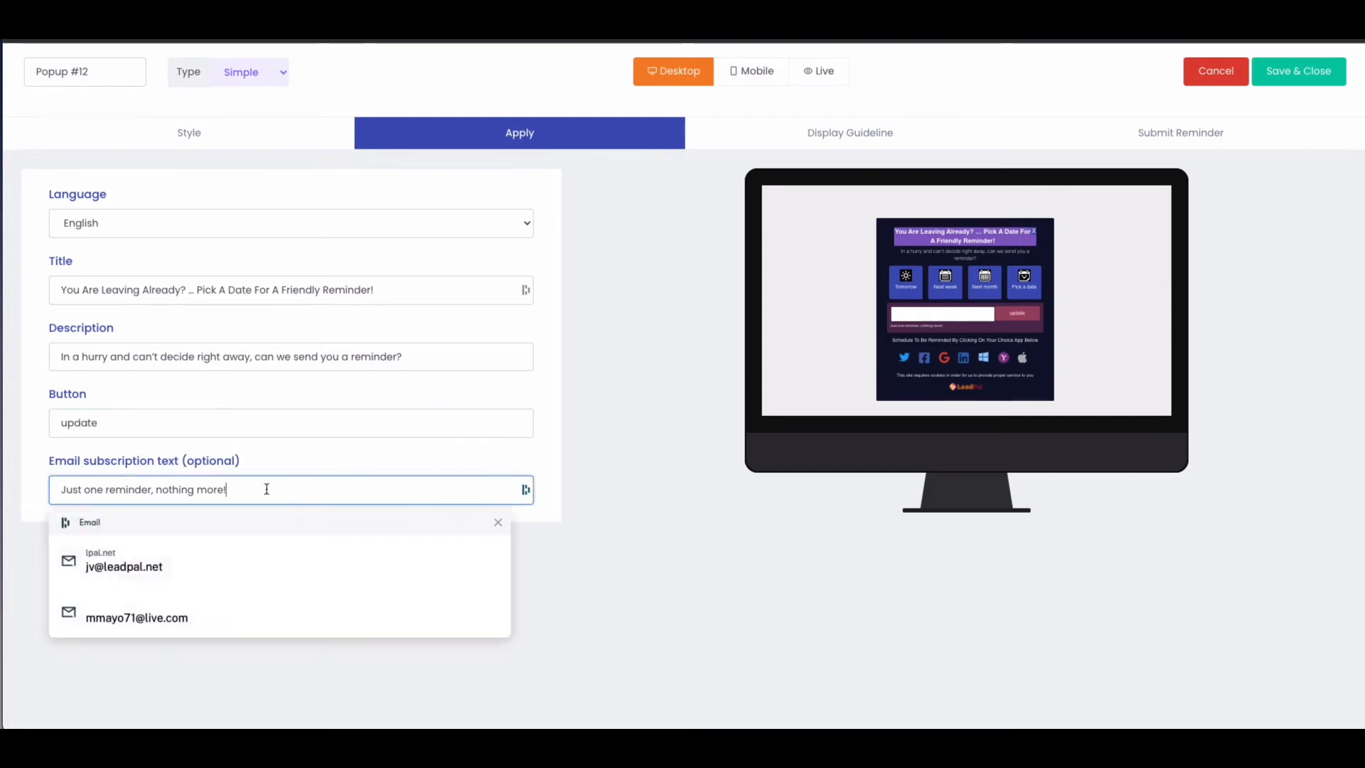
click(264, 491)
click(322, 450)
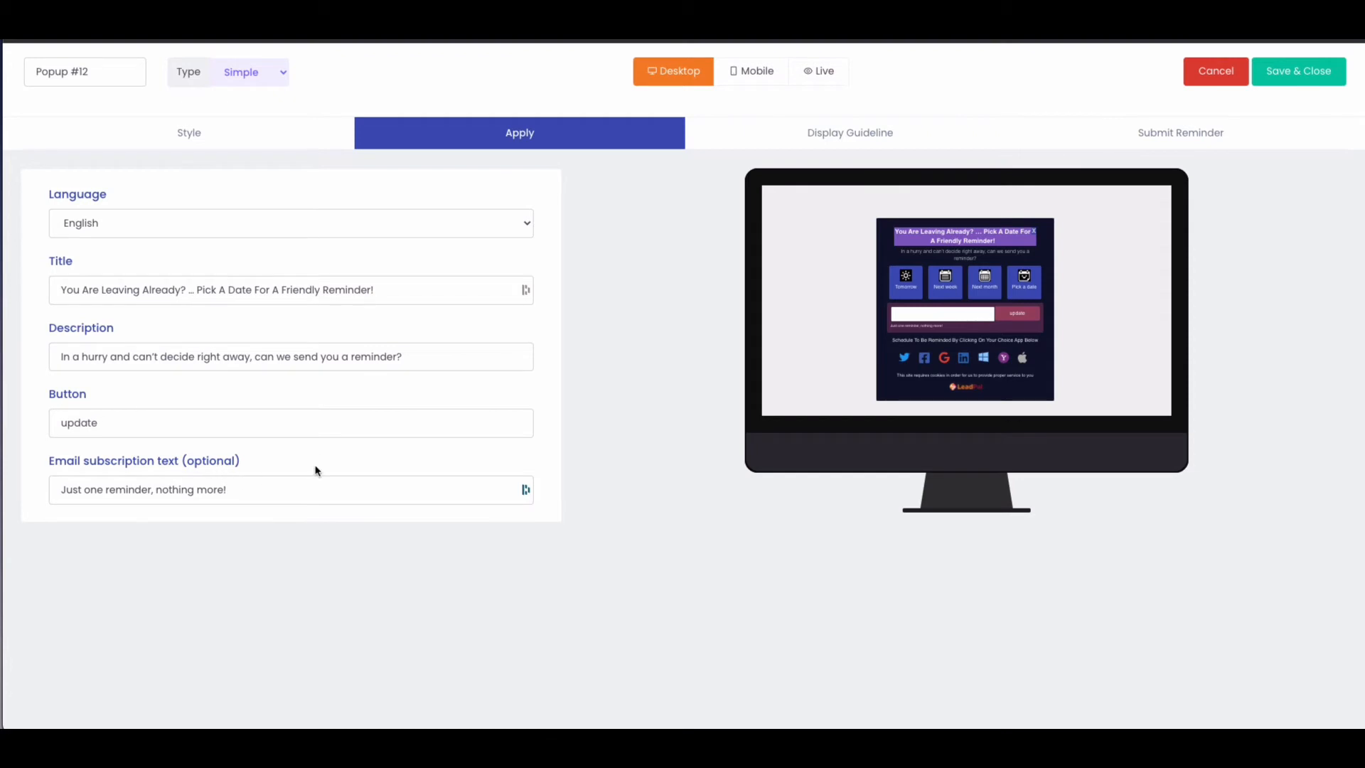
- Go to the display guidelines and review the choices for the display moment and the visit amount before display
click(819, 141)
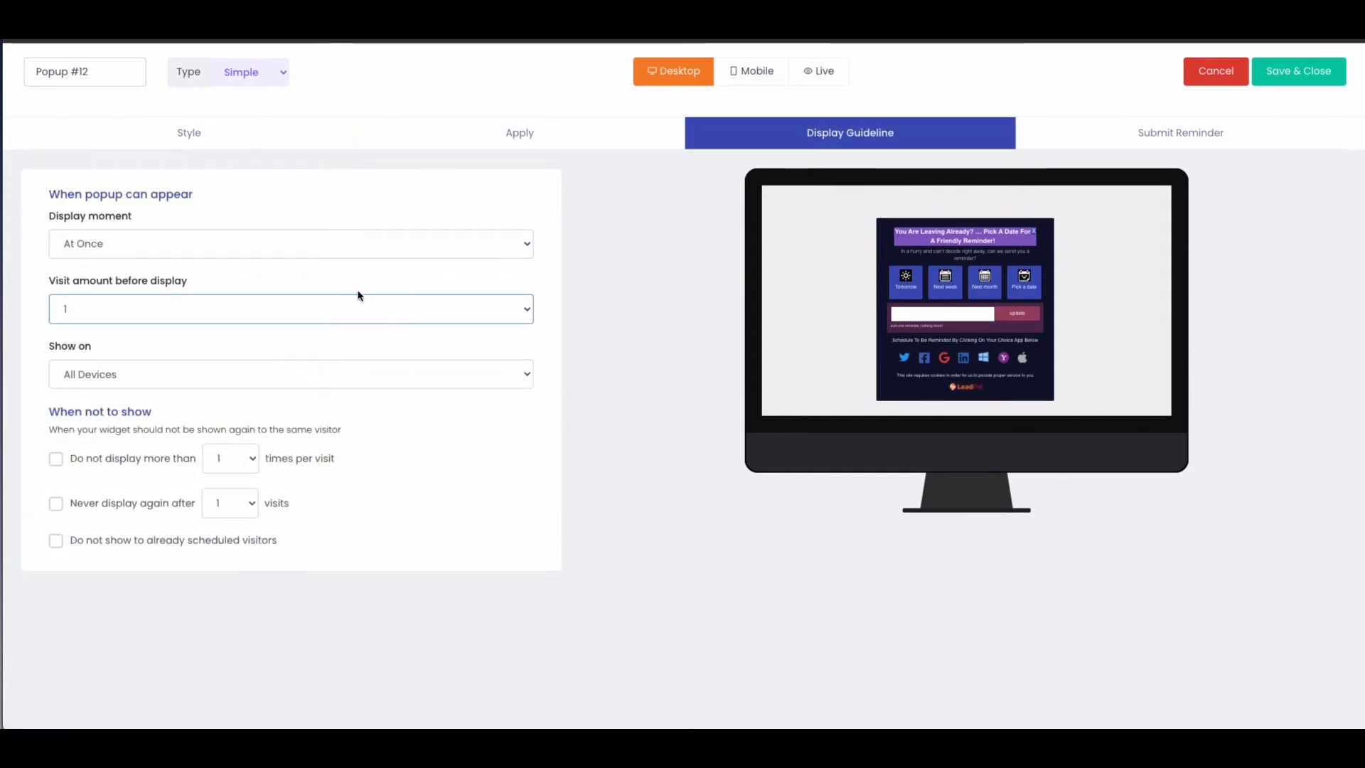
click(277, 250)
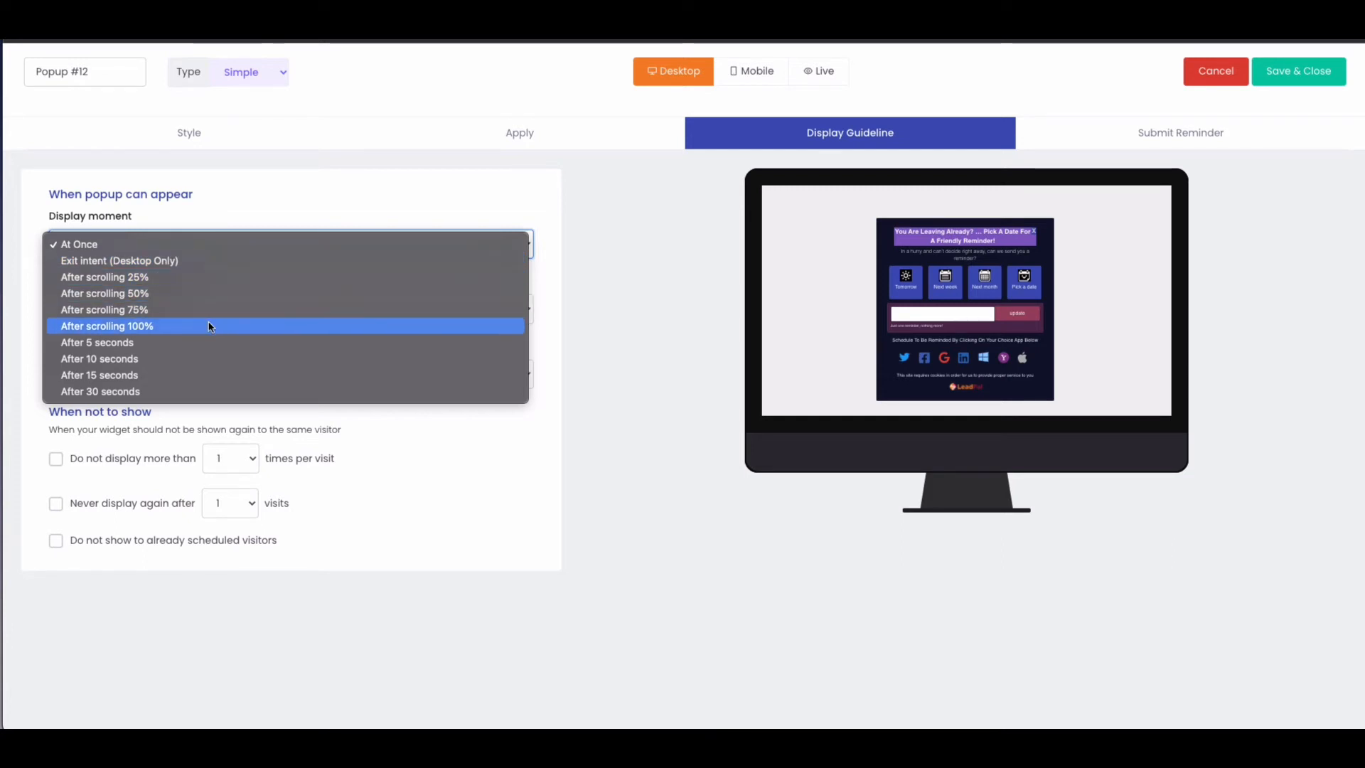
click(277, 203)
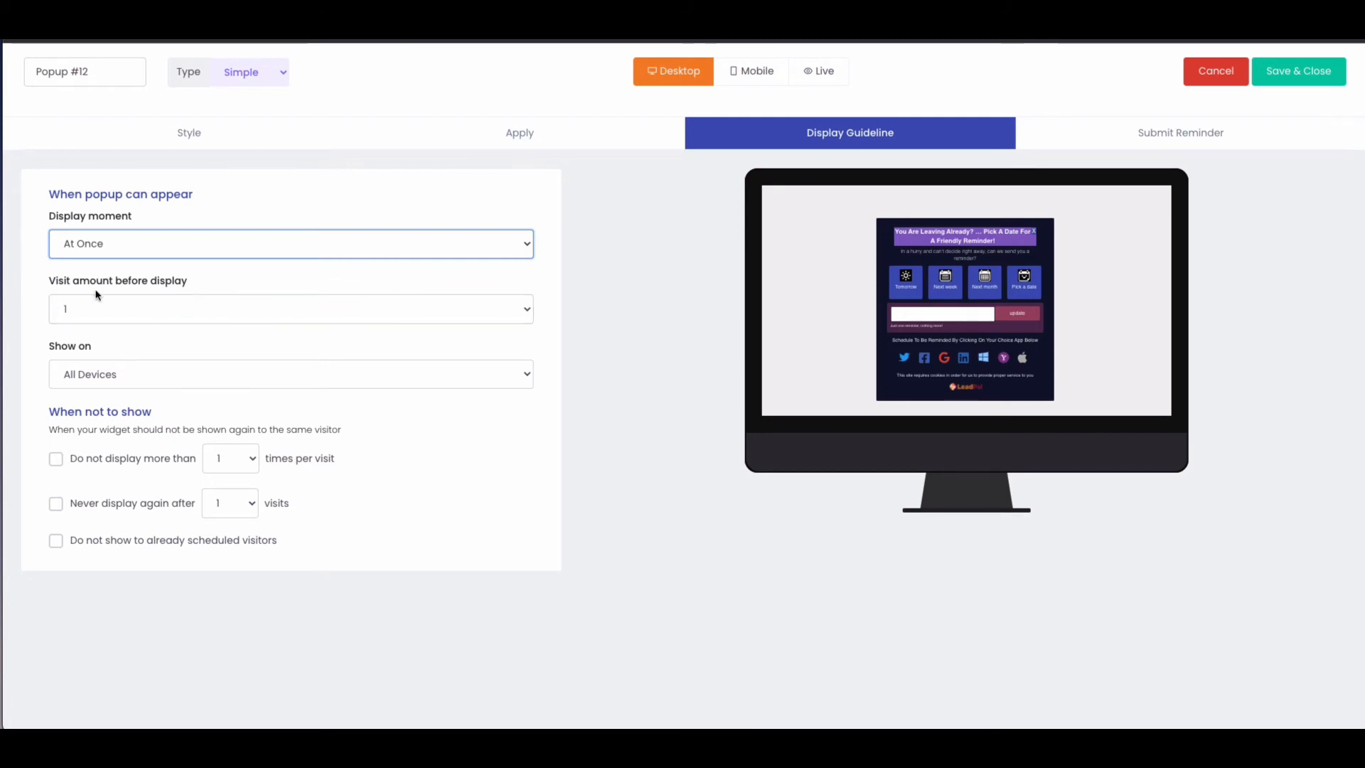
click(149, 318)
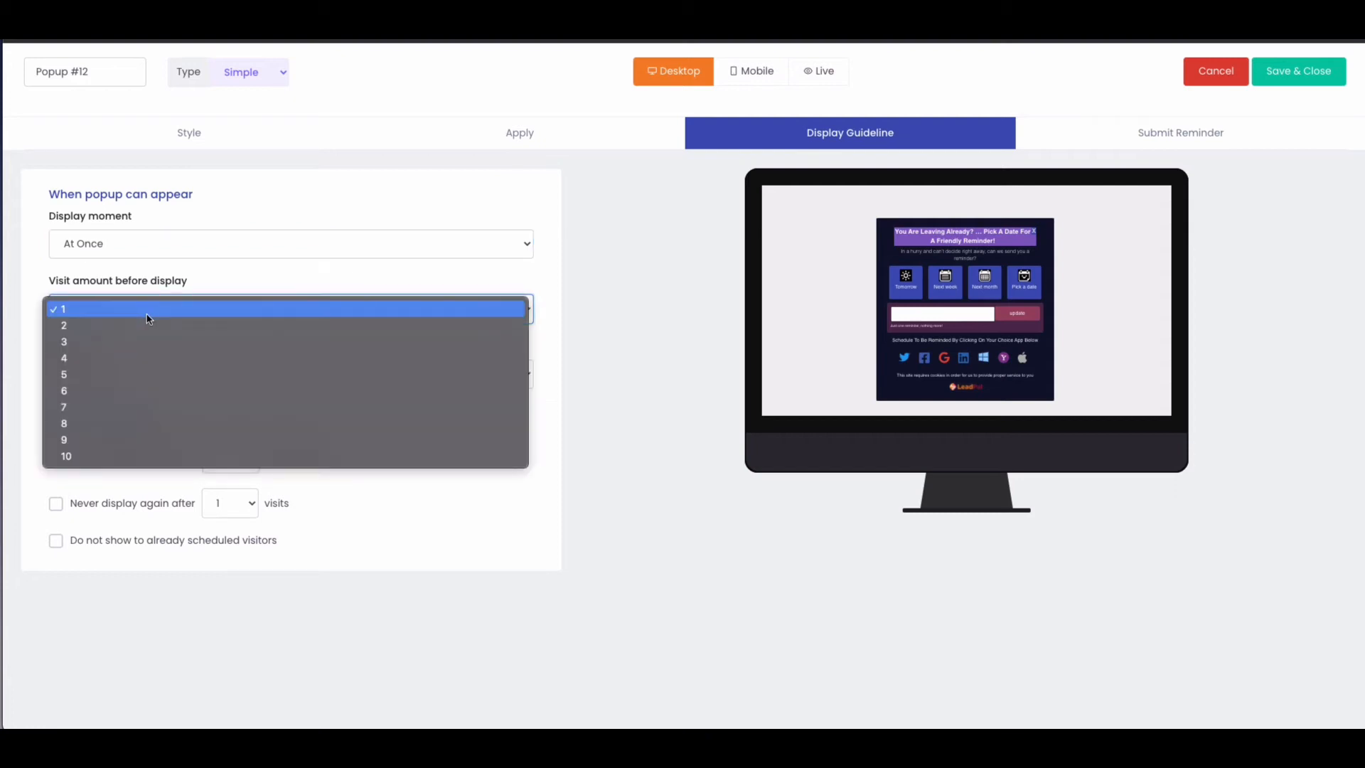
click(223, 286)
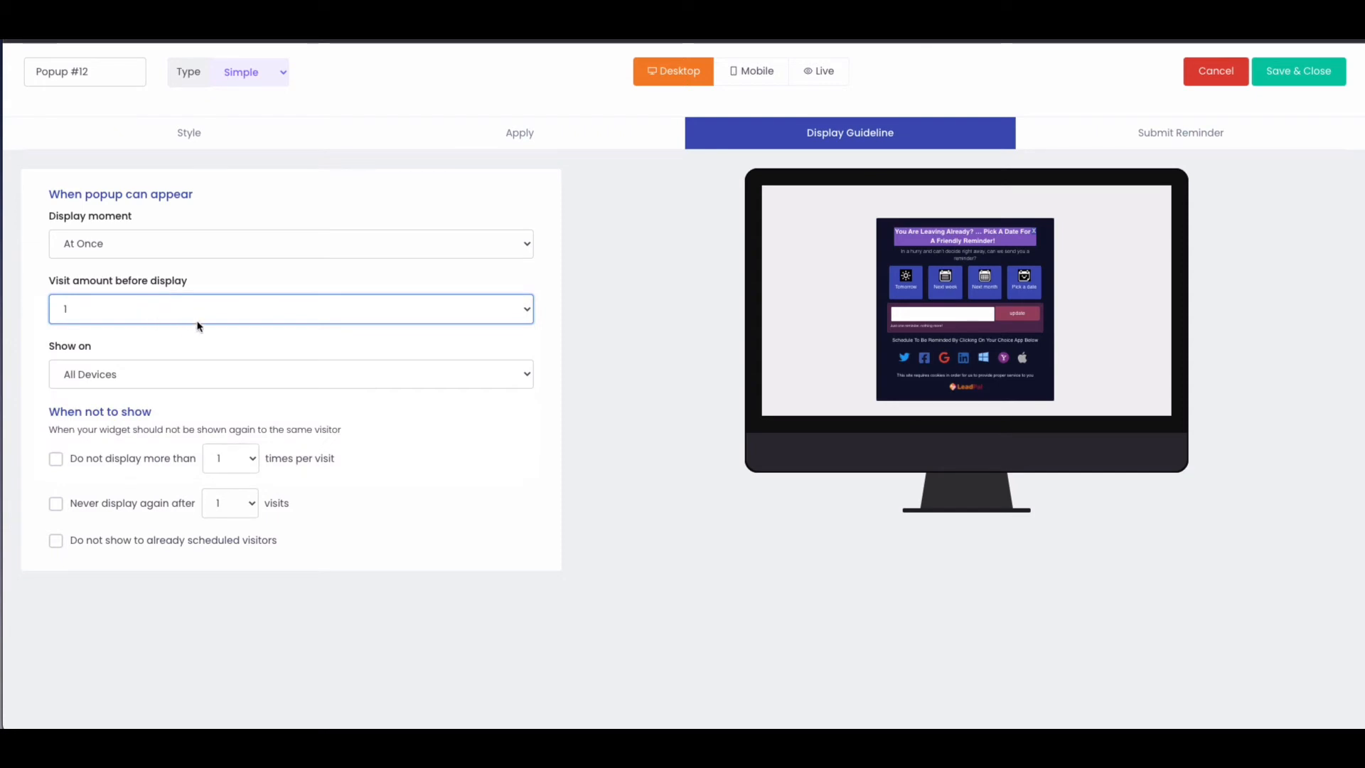
- Review the choices for which devices show the popup and for the maximum number of displays per visit
click(157, 377)
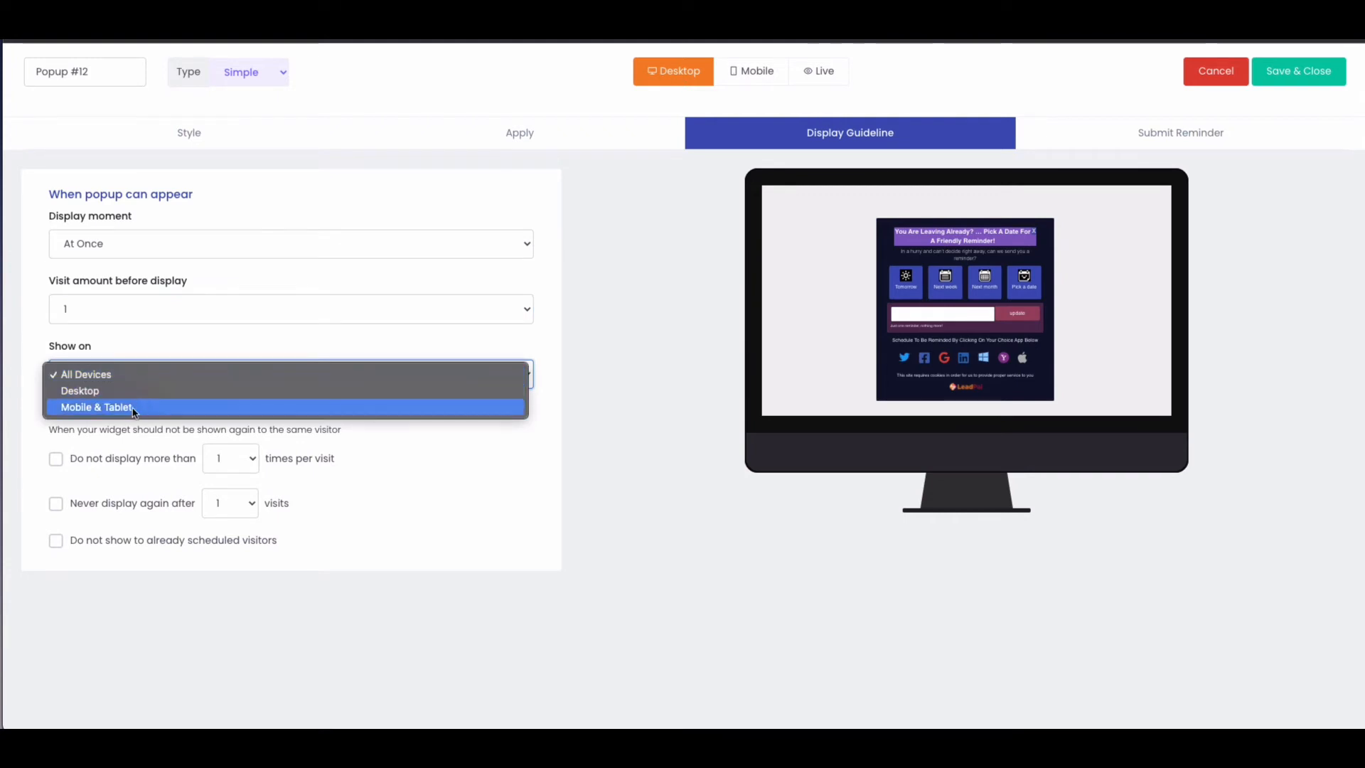
click(134, 374)
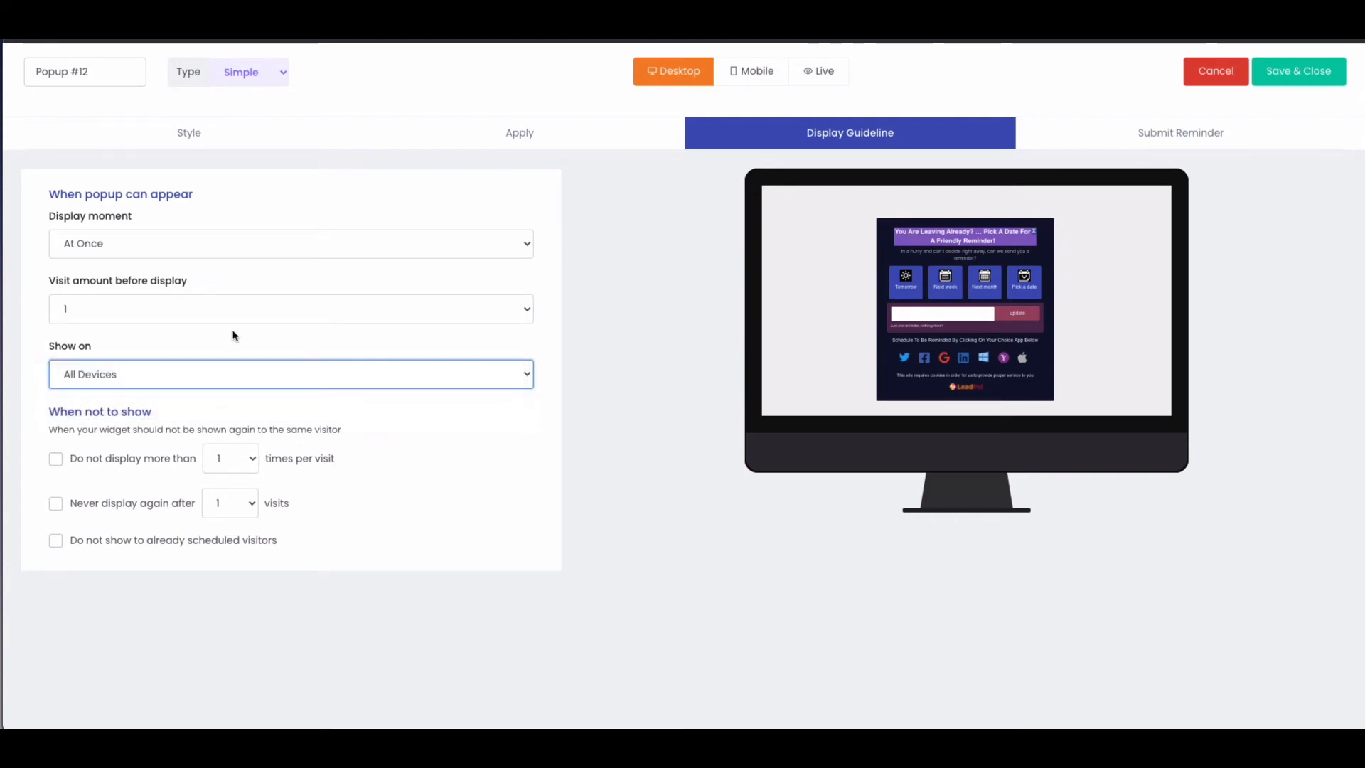
click(226, 465)
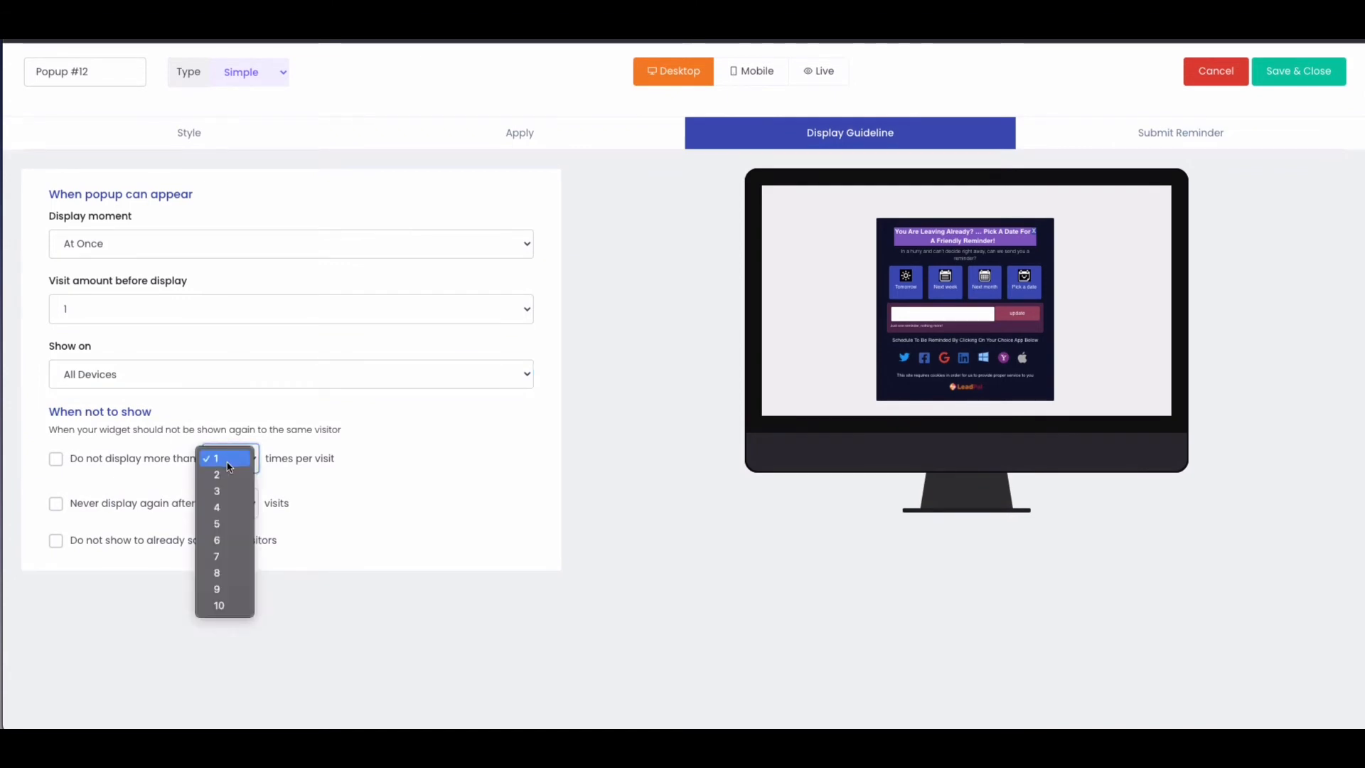
click(228, 462)
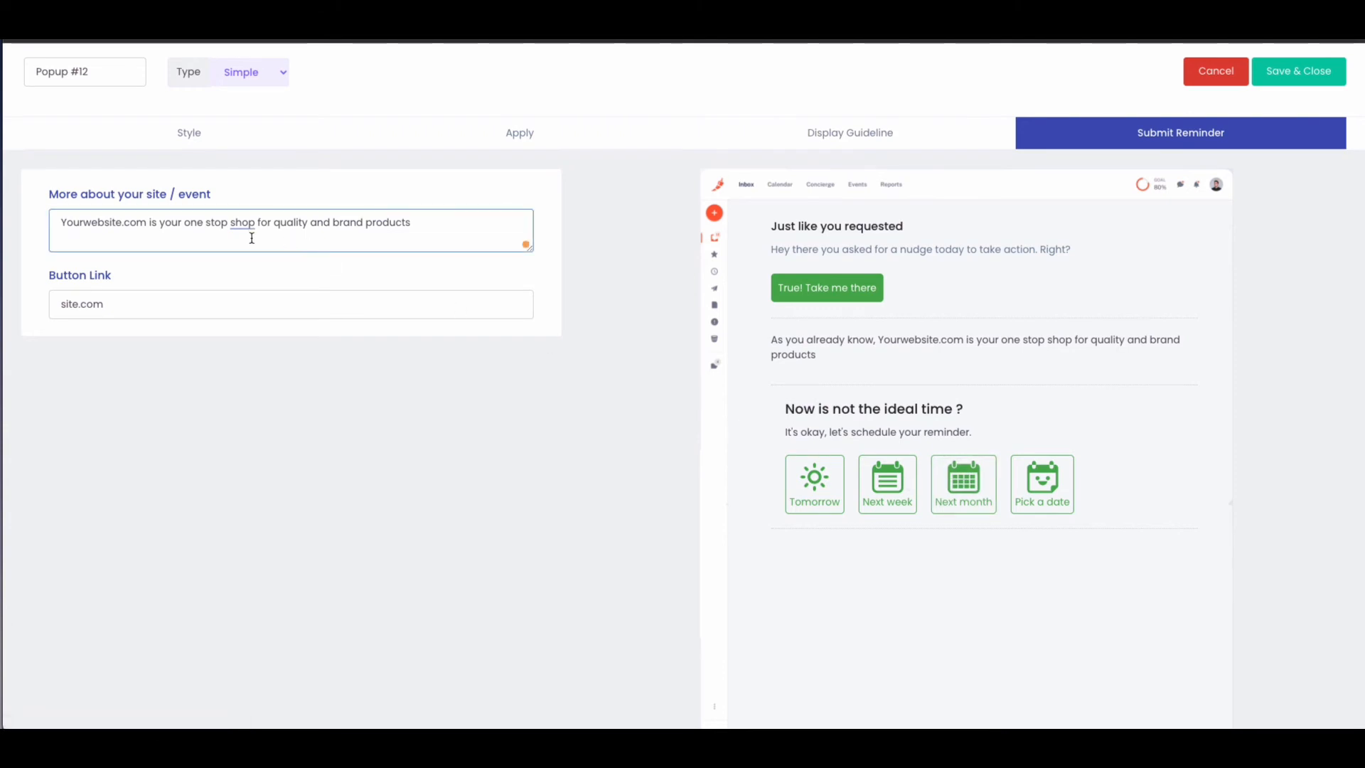
- Go to the submit reminder settings and examine the site description text beside the reminder email preview
click(94, 238)
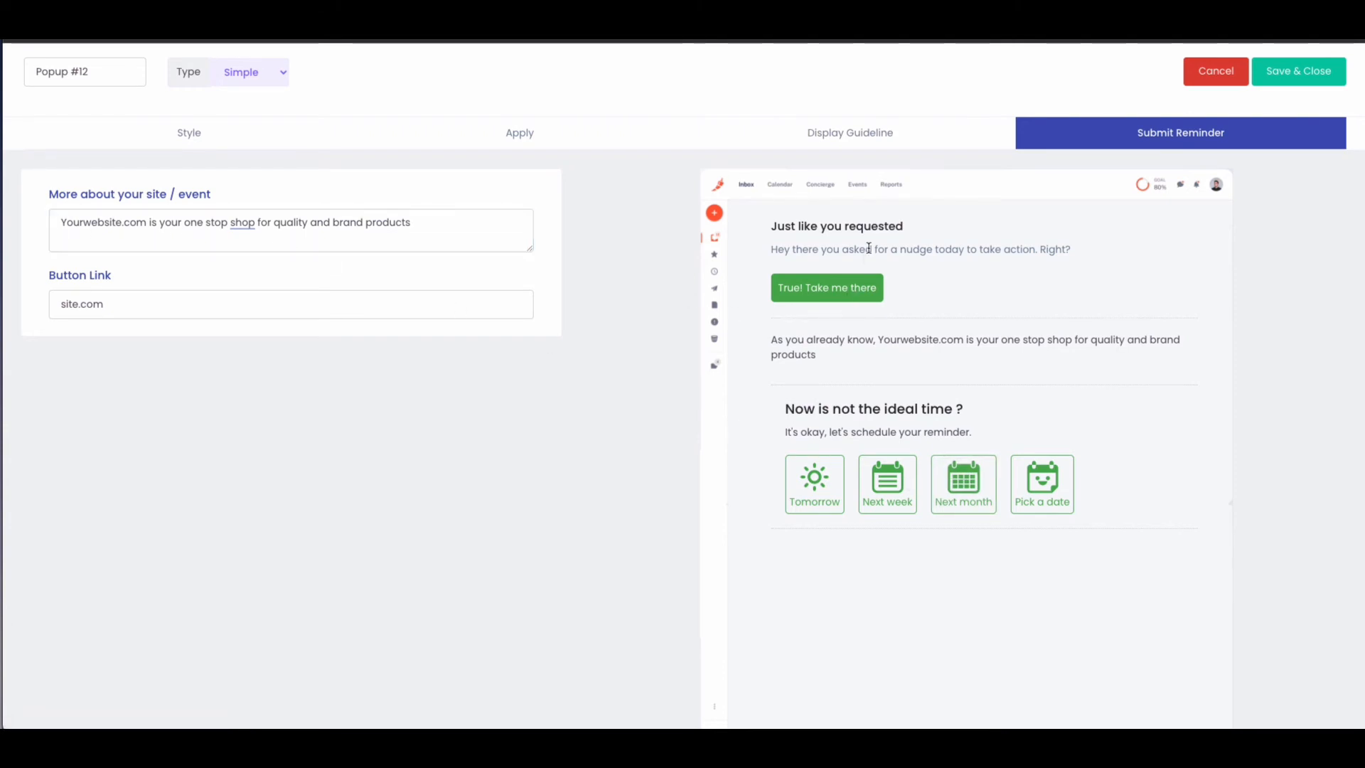